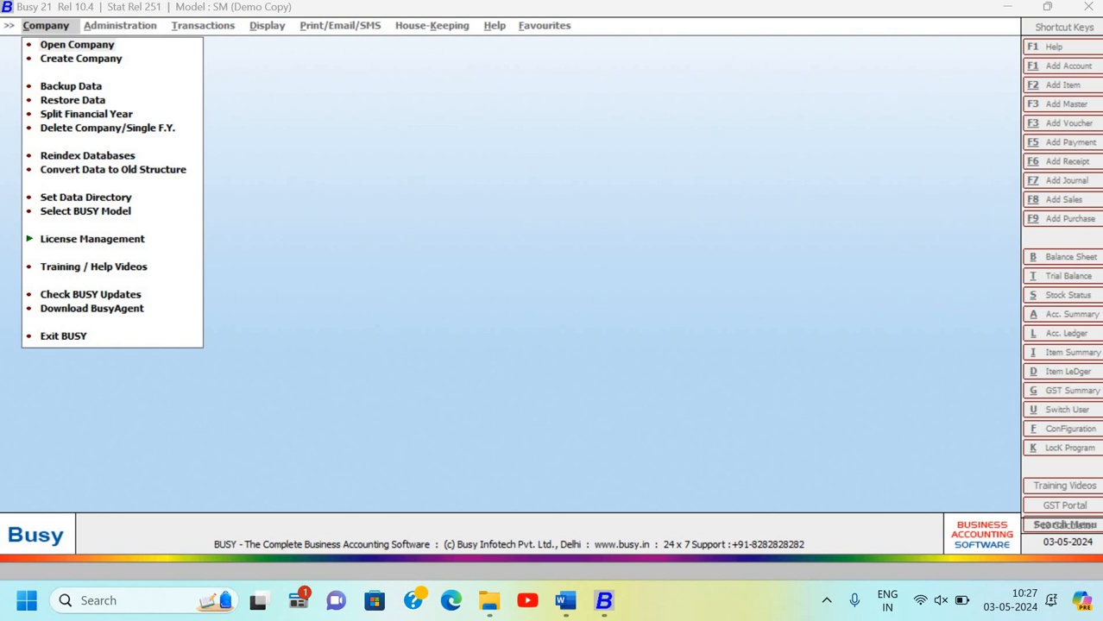
# Inspect the Basic edition in the BUSY model selection and leave it without saving
pyautogui.click(85, 212)
pyautogui.click(46, 93)
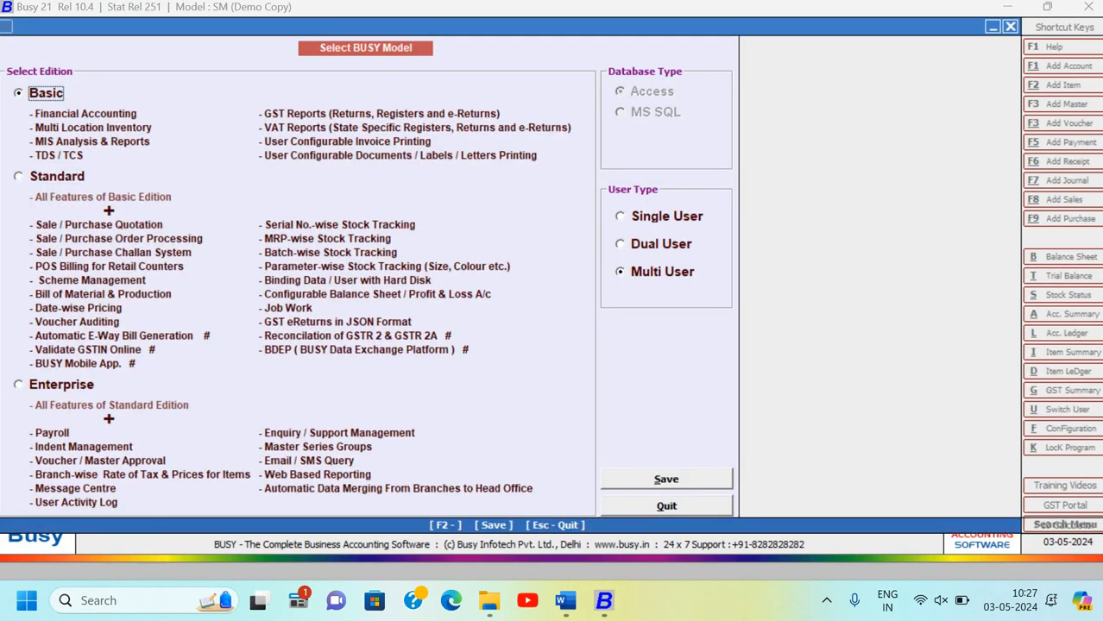
pyautogui.press('Escape')
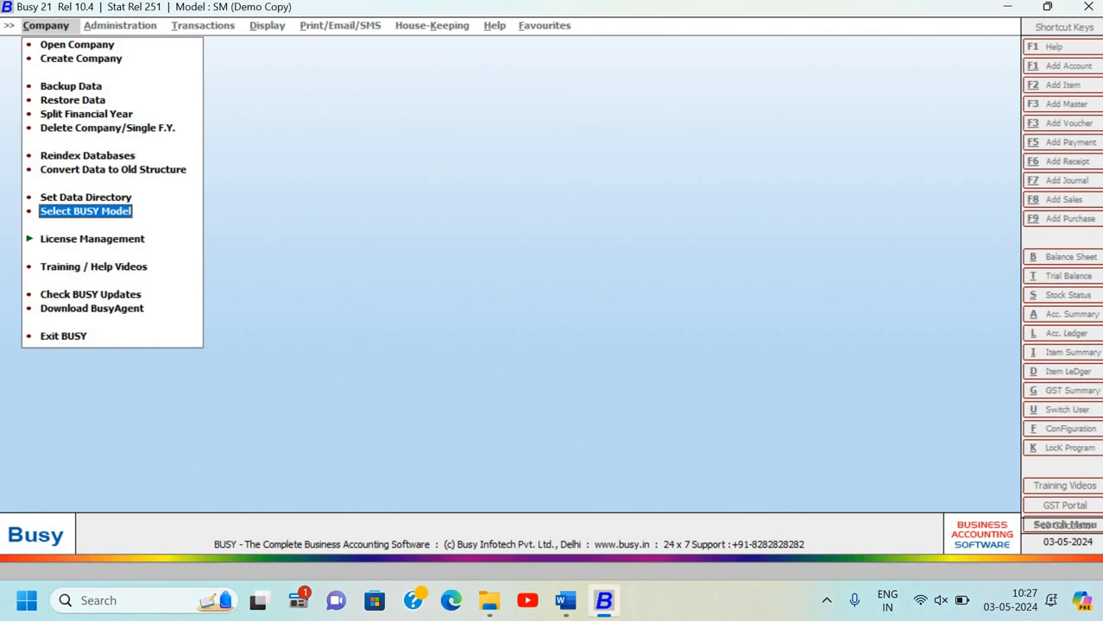
# Choose Kanak Company Ltd as the company to open
pyautogui.press('Up')
pyautogui.press('Up')
pyautogui.press('Up')
pyautogui.press('Up')
pyautogui.press('Up')
pyautogui.press('Up')
pyautogui.press('Up')
pyautogui.press('Up')
pyautogui.press('Up')
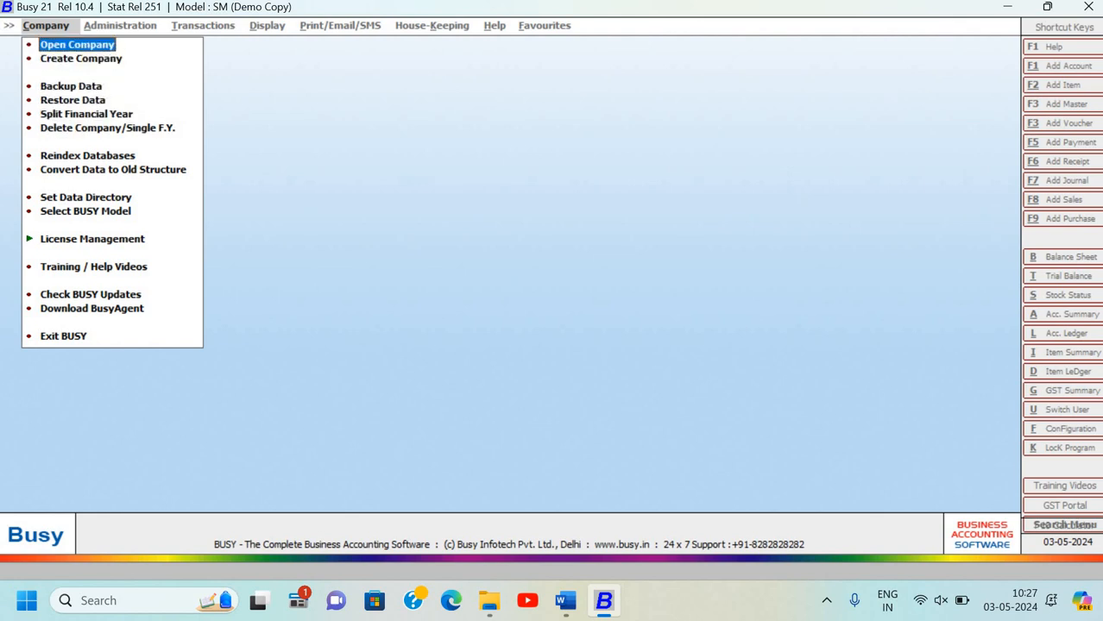
pyautogui.press('Return')
pyautogui.press('Down')
pyautogui.press('Down')
pyautogui.press('Down')
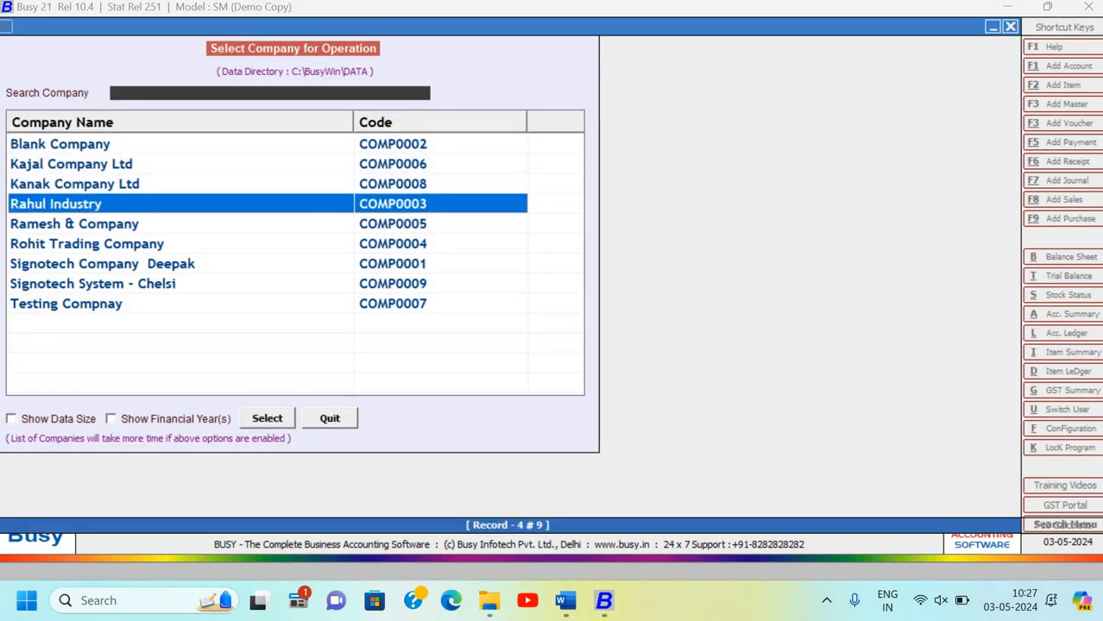
pyautogui.press('Up')
pyautogui.press('Return')
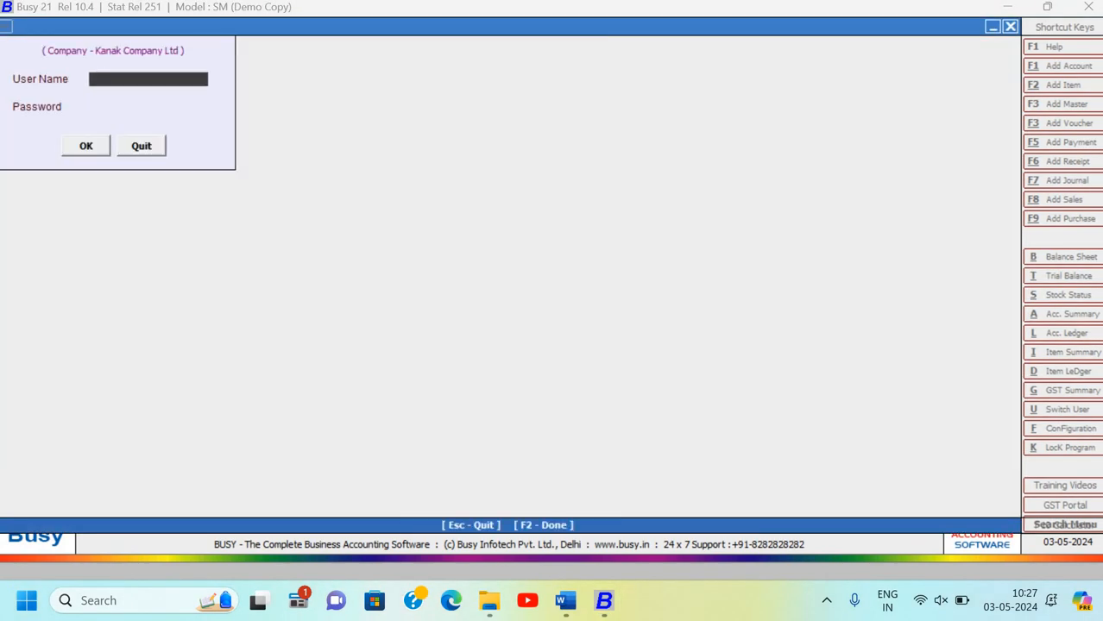
# Log in to the company with the user name and the account password
pyautogui.write('kanak')
pyautogui.press('Return')
pyautogui.write('**')
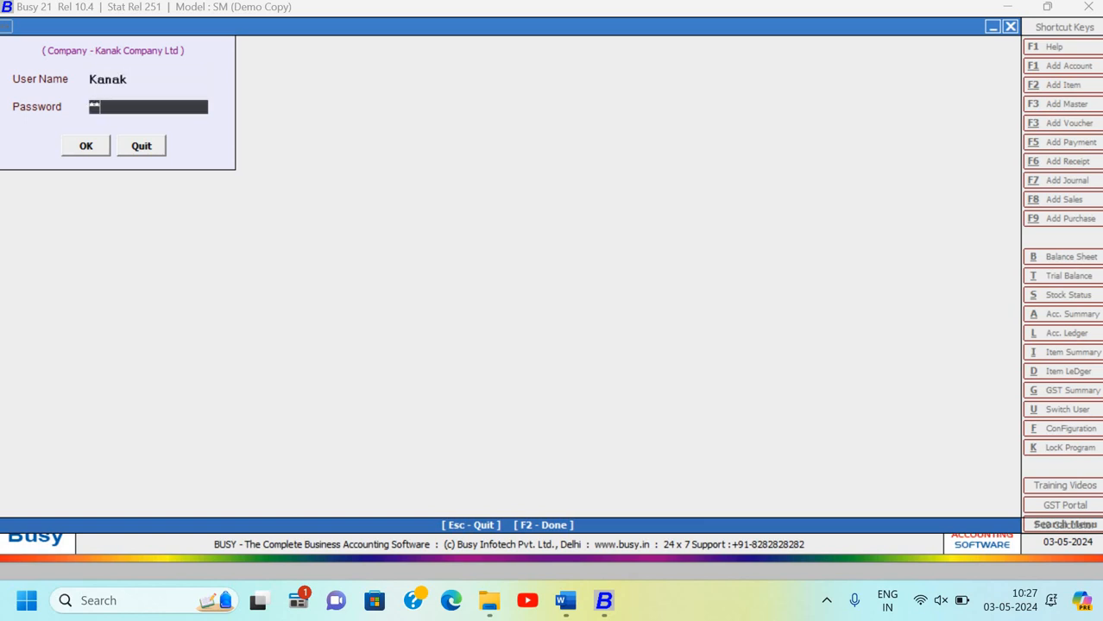
pyautogui.write('**')
pyautogui.press('Return')
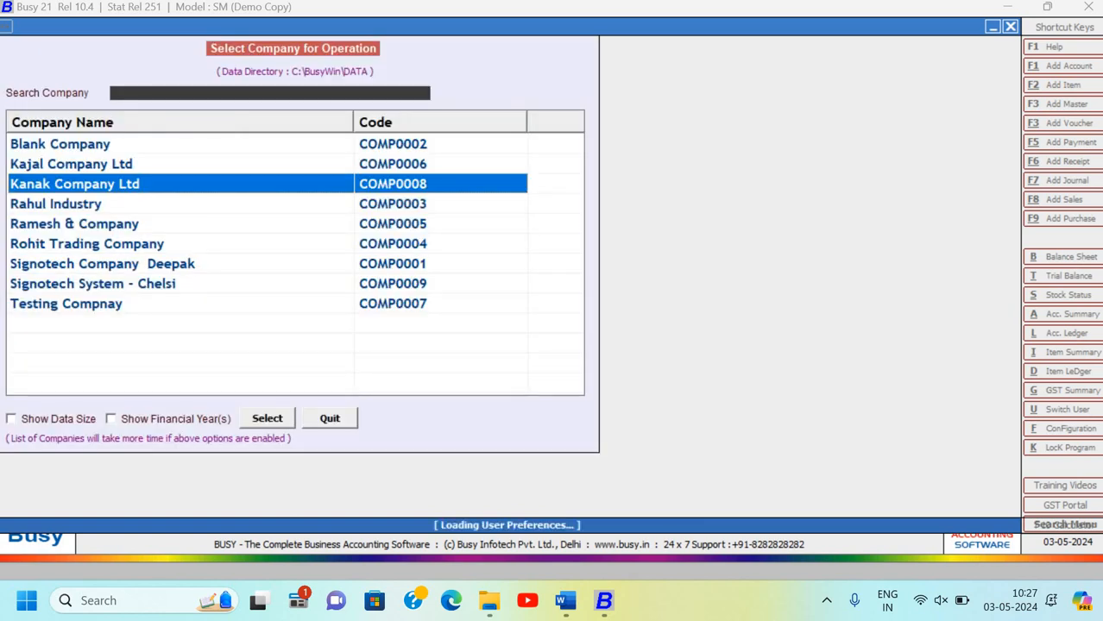
# Look through the administration masters, examining the Material Centre and Material Centre Group entries
pyautogui.press('a')
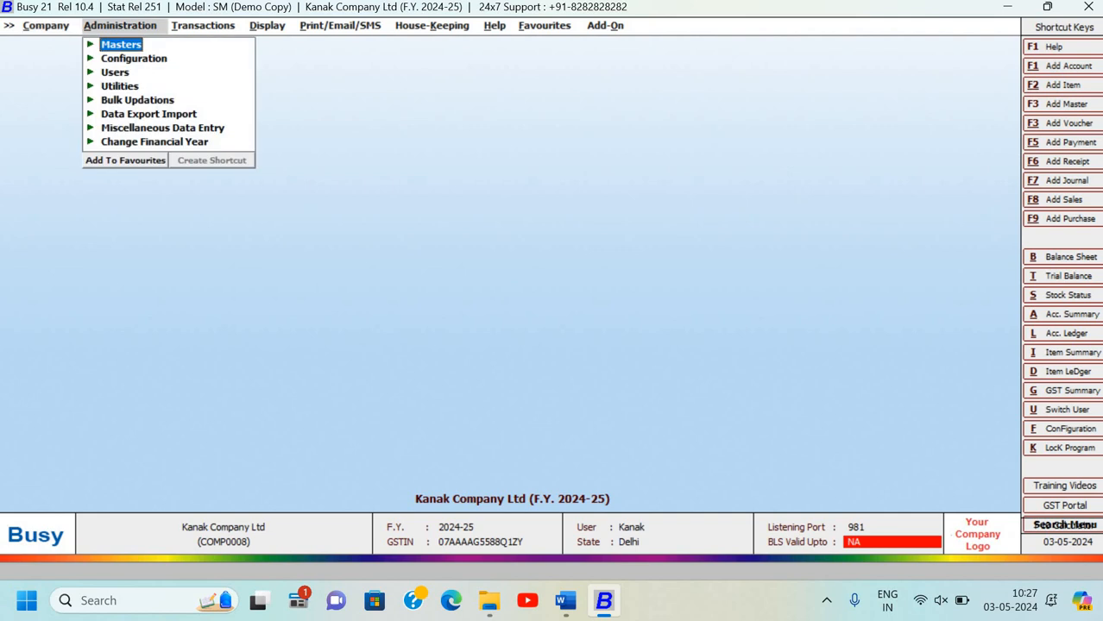
pyautogui.press('Return')
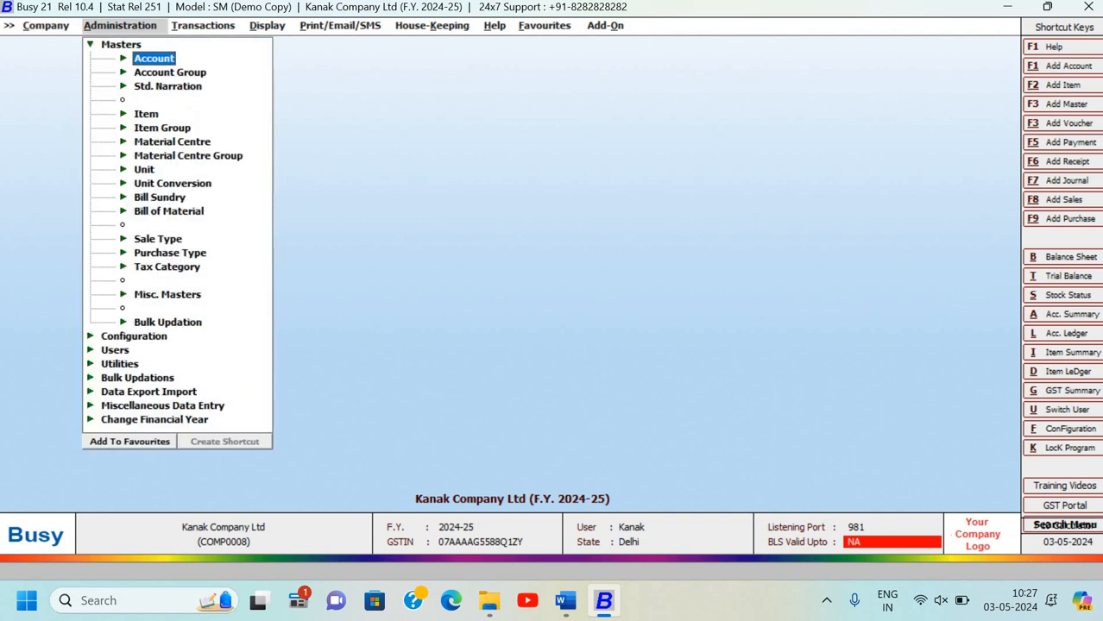
pyautogui.press('Down')
pyautogui.press('Down')
pyautogui.press('Down')
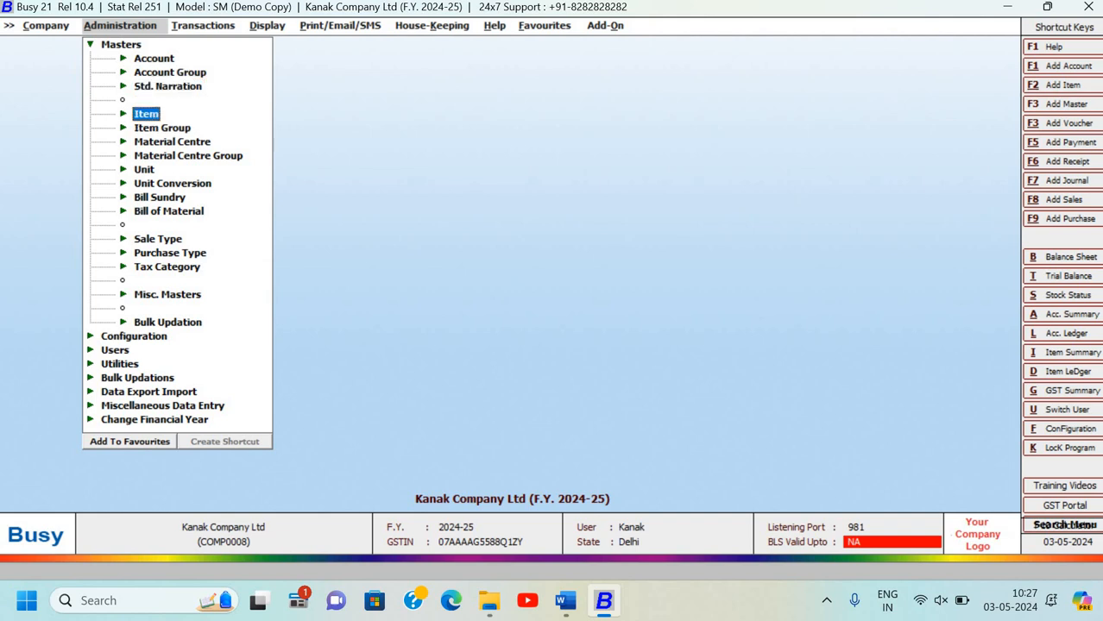
pyautogui.press('Down')
pyautogui.press('Down')
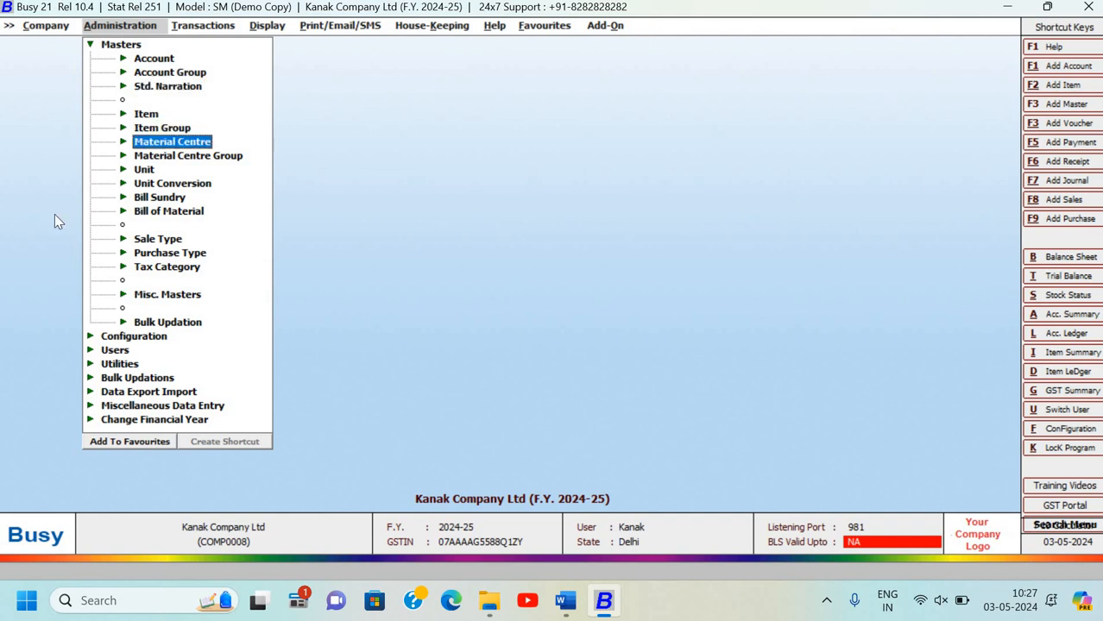
pyautogui.press('Down')
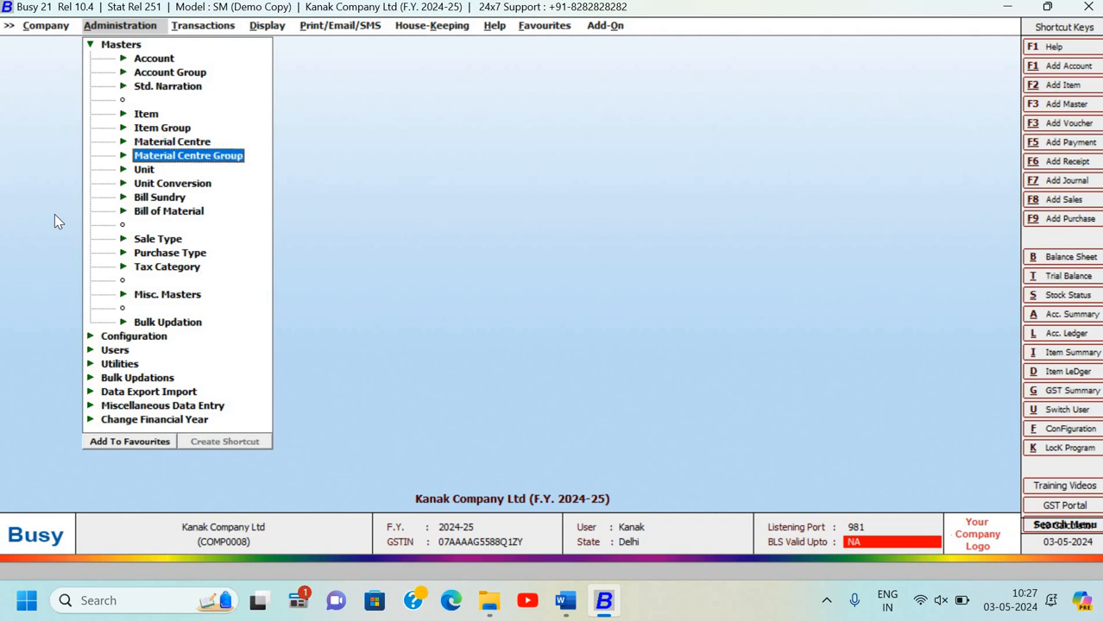
pyautogui.press('Down')
pyautogui.press('Up')
pyautogui.press('Up')
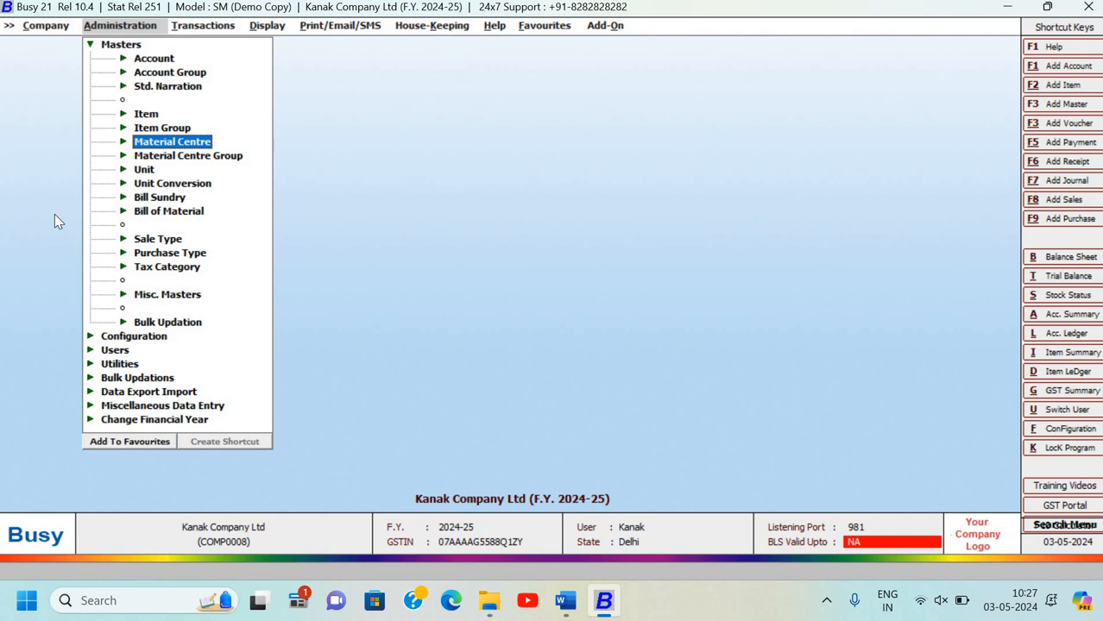
pyautogui.press('Down')
pyautogui.press('Up')
pyautogui.press('Up')
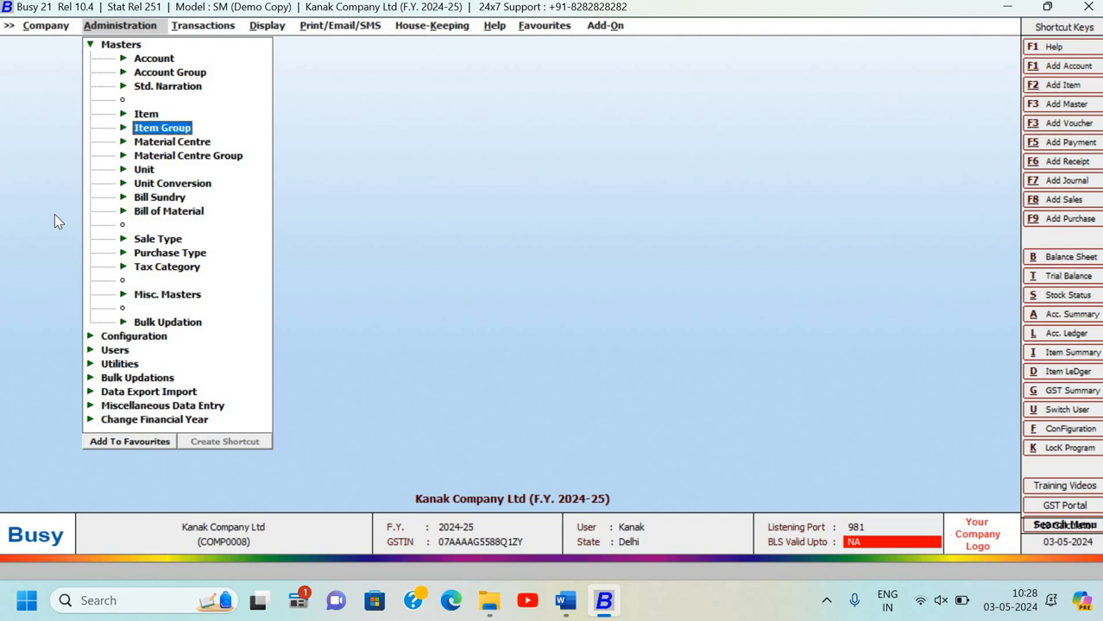
# Open the Features / Options configuration of the company
pyautogui.press('Up')
pyautogui.press('Up')
pyautogui.press('Left')
pyautogui.press('Right')
pyautogui.press('Up')
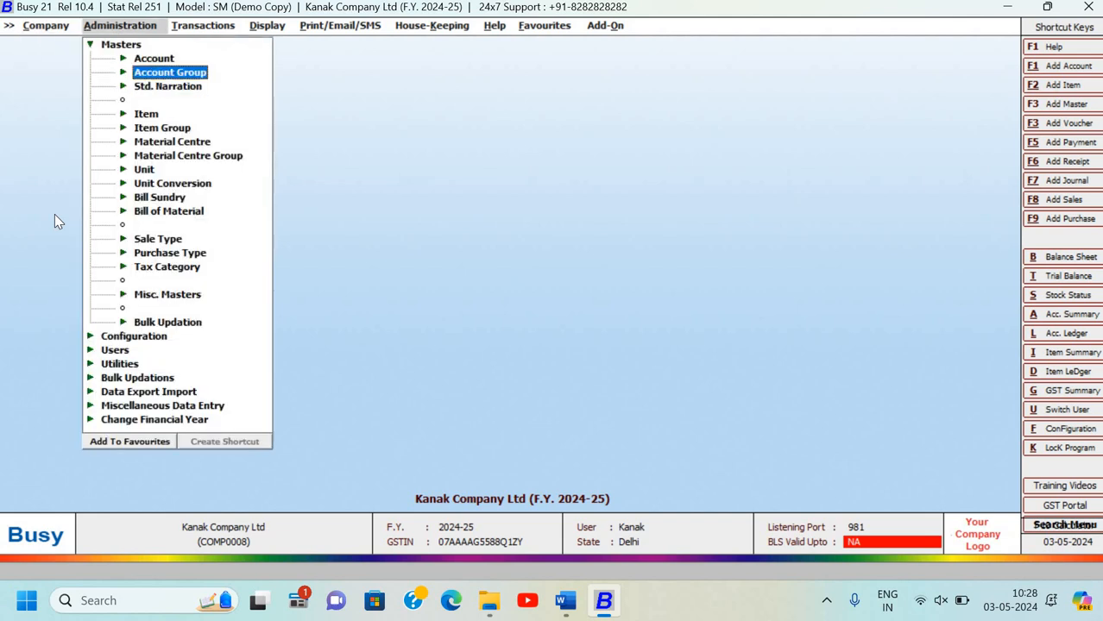
pyautogui.press('Up')
pyautogui.press('Up')
pyautogui.press('Left')
pyautogui.press('Down')
pyautogui.press('Right')
pyautogui.press('Down')
pyautogui.press('Up')
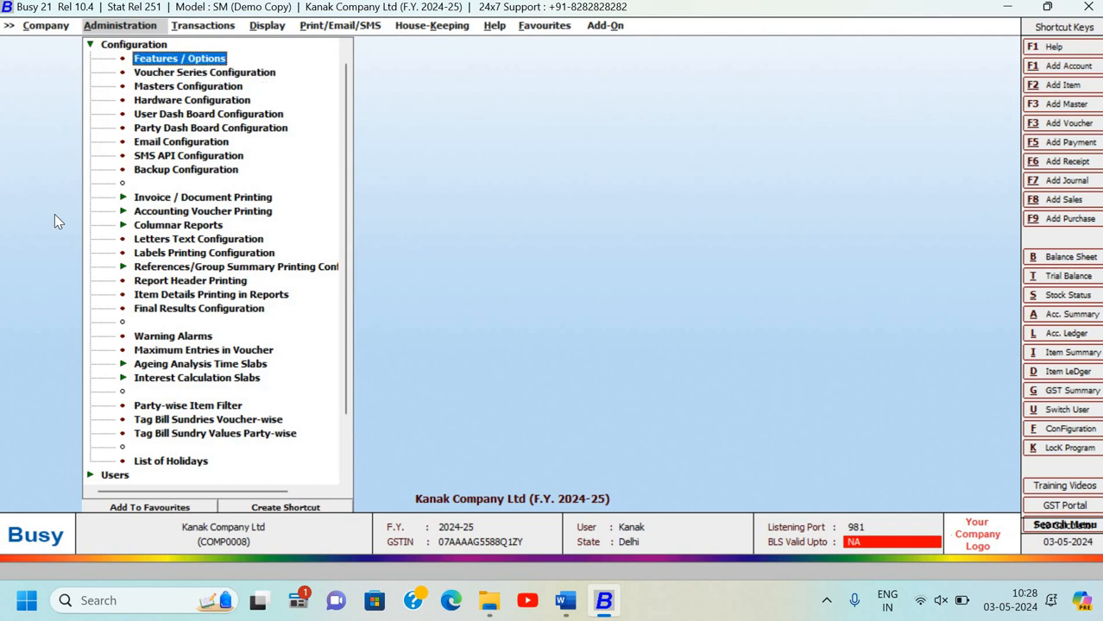
pyautogui.press('Return')
# Open the Inventory section of the company's features and options
pyautogui.press('Down')
pyautogui.press('Down')
pyautogui.press('Down')
pyautogui.press('Down')
pyautogui.press('Up')
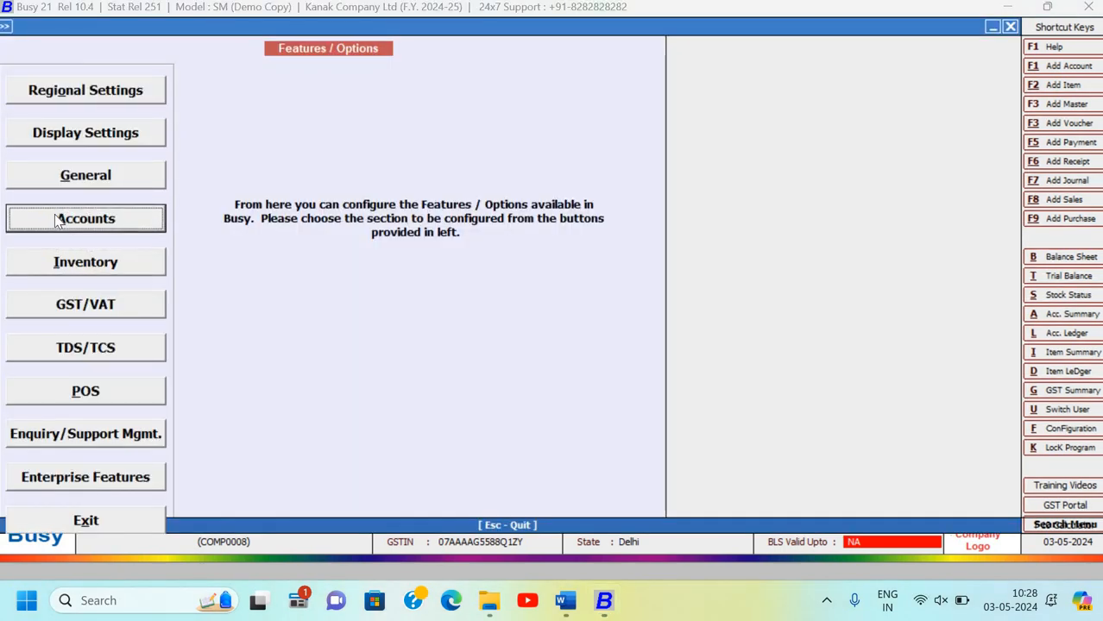
pyautogui.press('Return')
pyautogui.press('Escape')
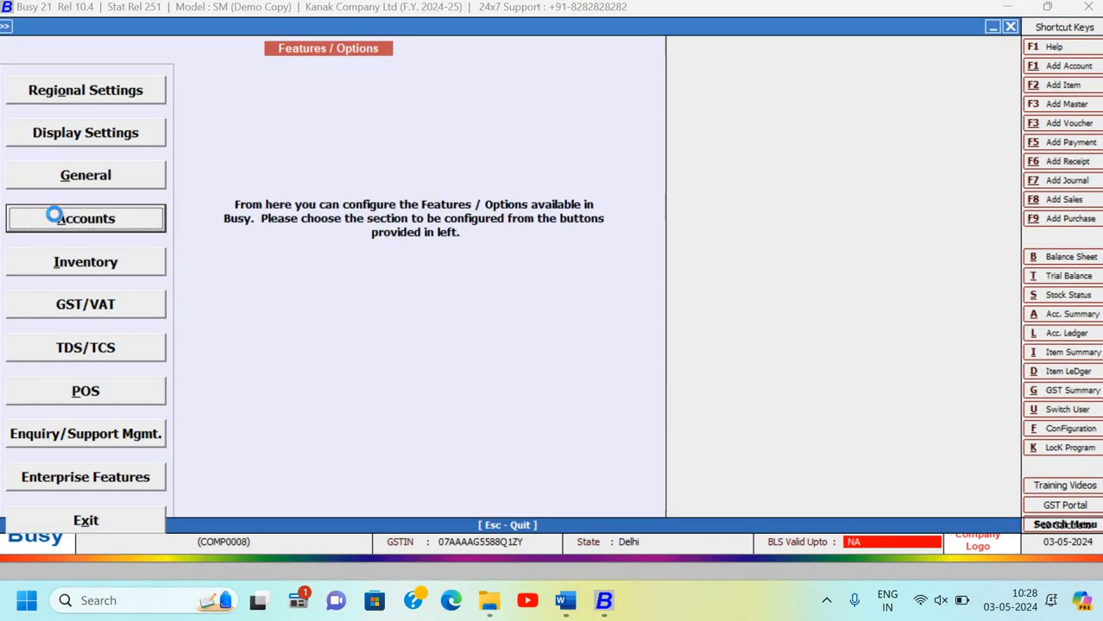
pyautogui.press('Down')
pyautogui.press('Return')
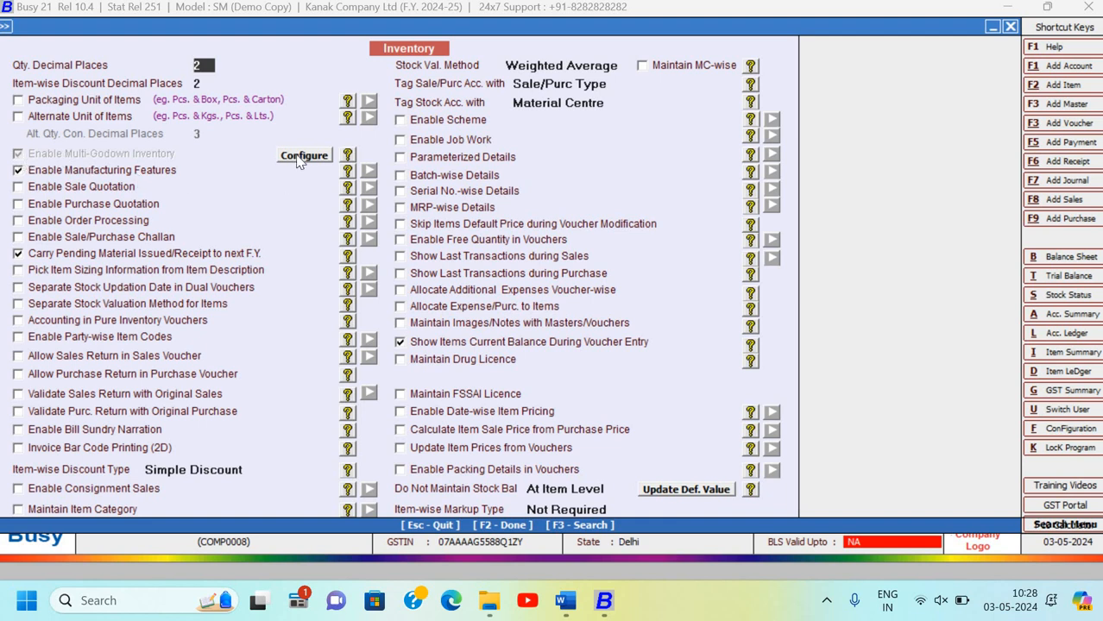
# Check the material centre level options for multi-godown inventory, save the Inventory settings and leave the feature configuration
pyautogui.click(300, 159)
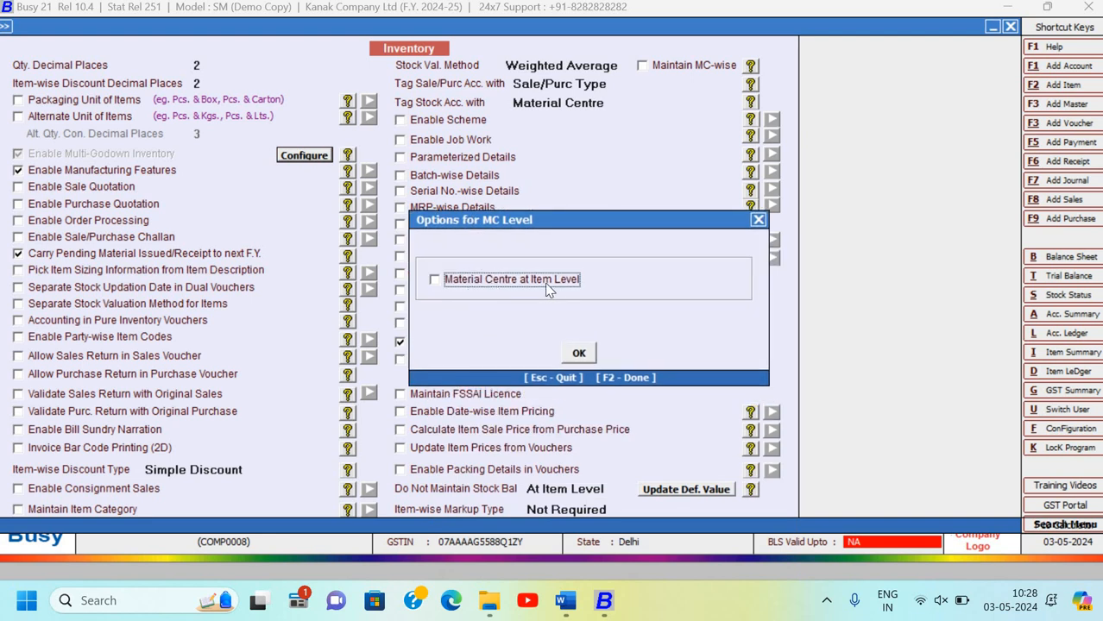
pyautogui.click(579, 354)
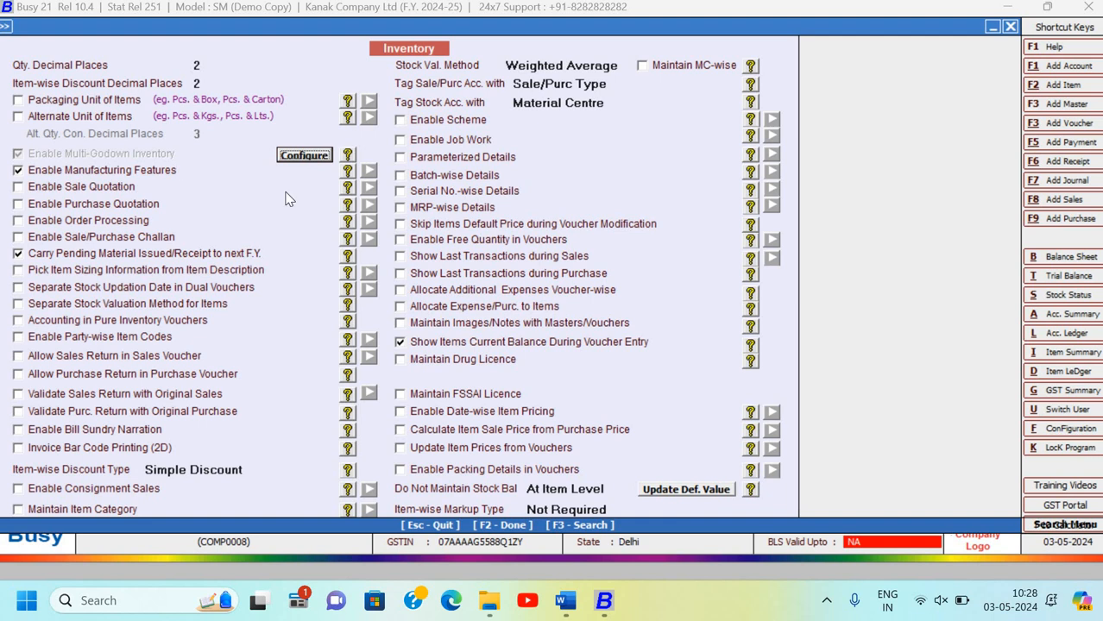
pyautogui.press('F2')
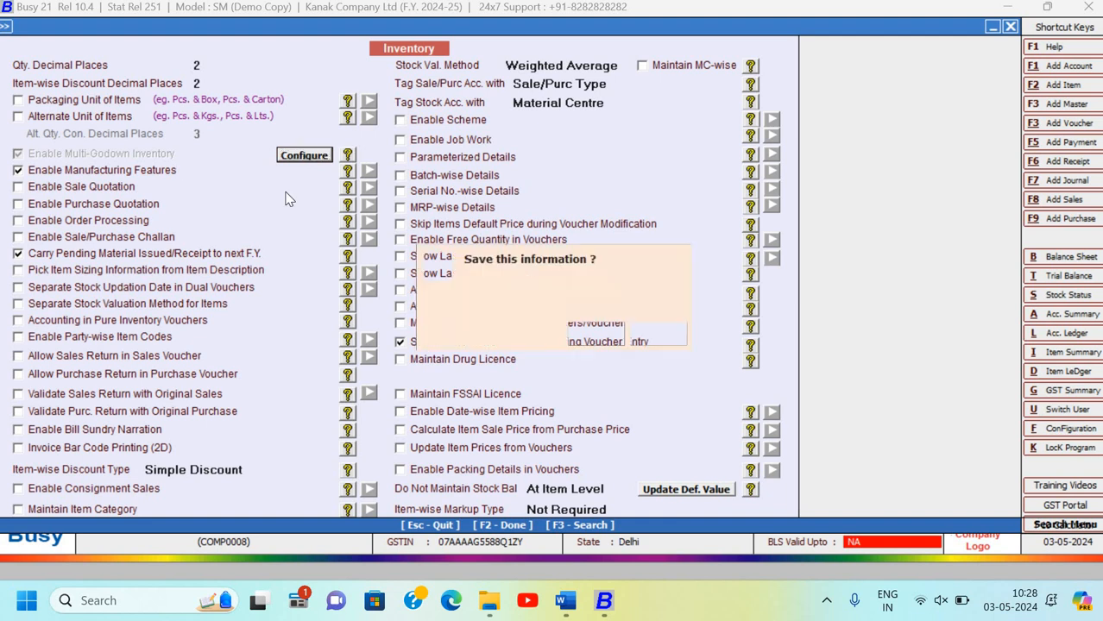
pyautogui.press('Return')
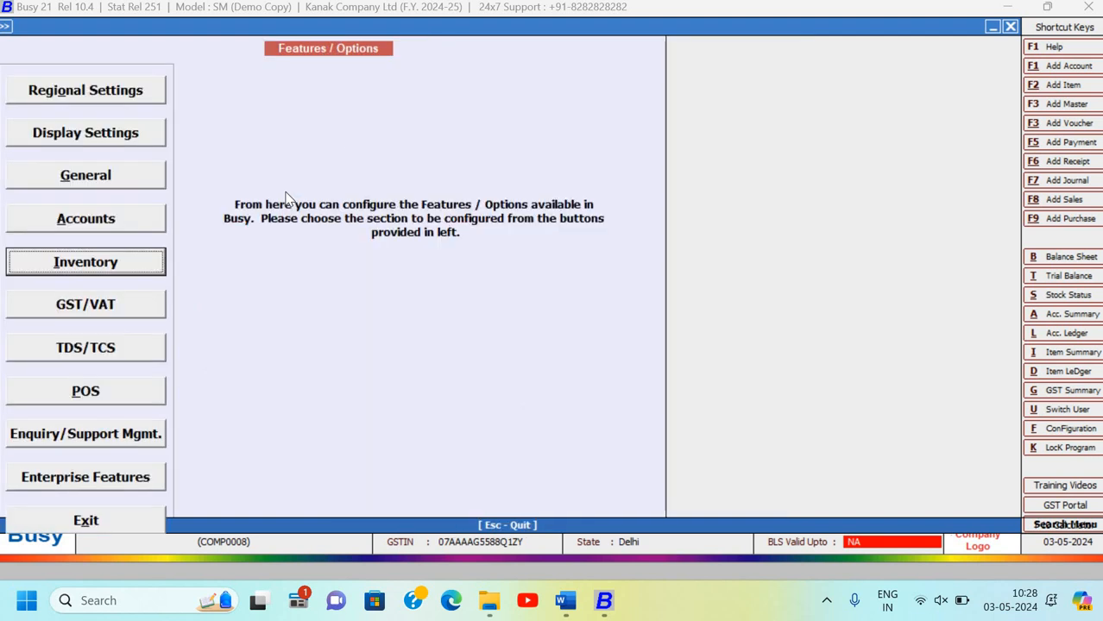
pyautogui.press('Escape')
# Display the list of Material Centre Groups from the administration masters on screen
pyautogui.press('Up')
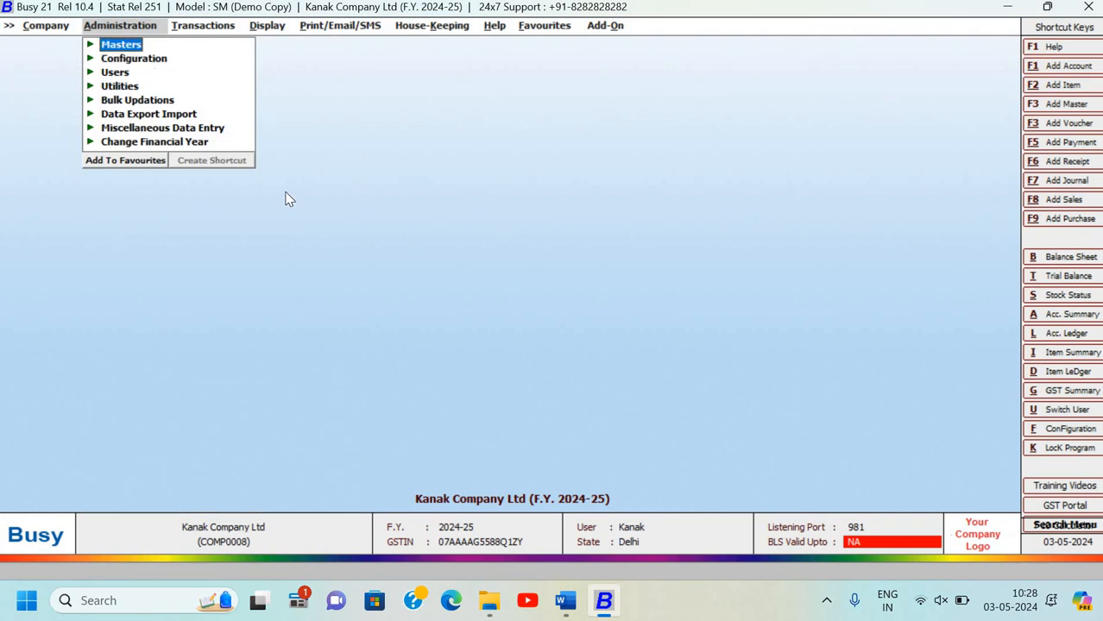
pyautogui.press('Return')
pyautogui.press('Down')
pyautogui.press('Down')
pyautogui.press('Down')
pyautogui.press('Down')
pyautogui.press('Down')
pyautogui.press('Down')
pyautogui.press('Down')
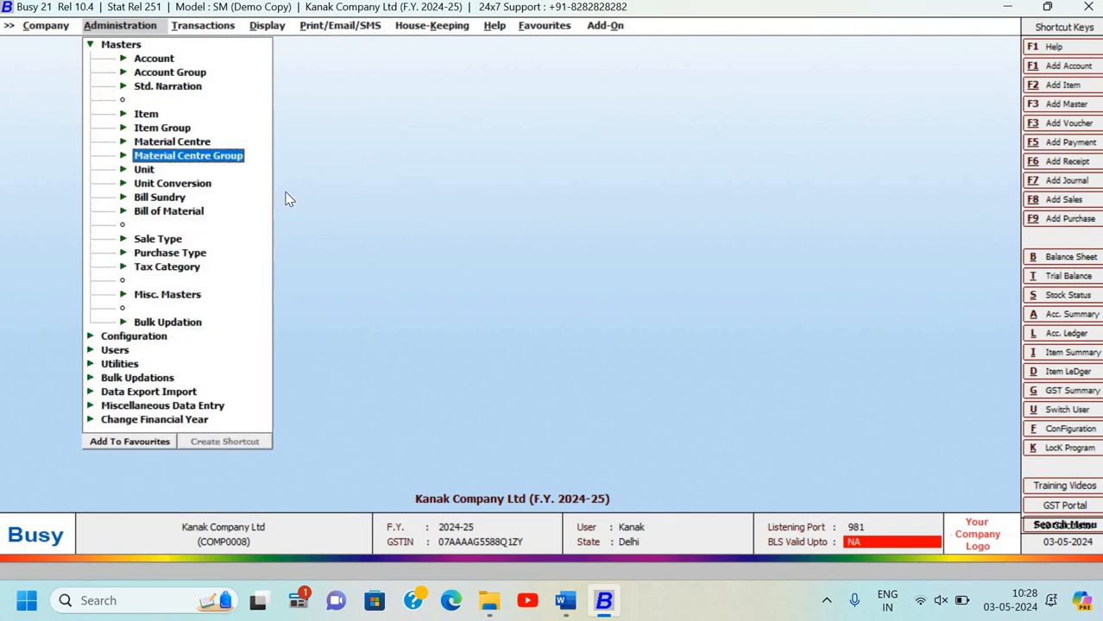
pyautogui.press('Up')
pyautogui.press('Down')
pyautogui.press('Up')
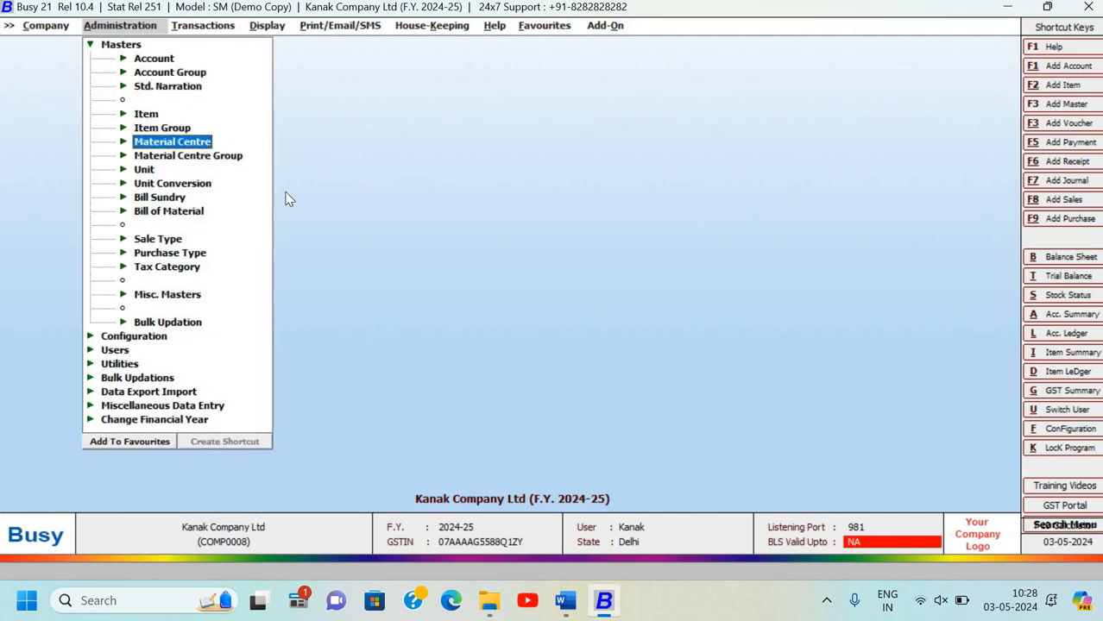
pyautogui.press('Down')
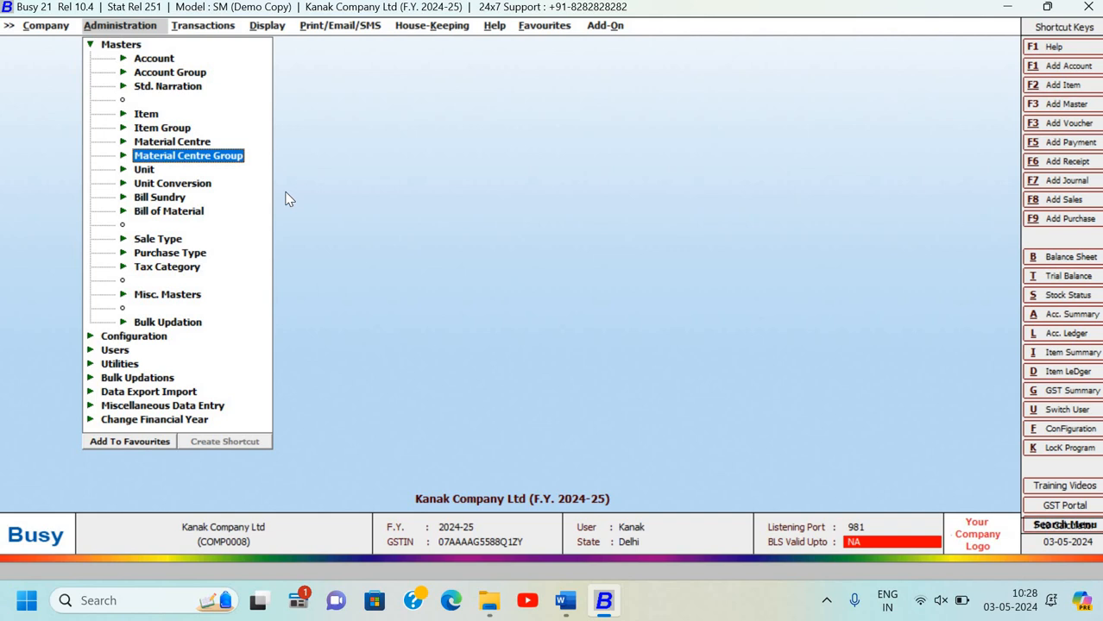
pyautogui.press('Return')
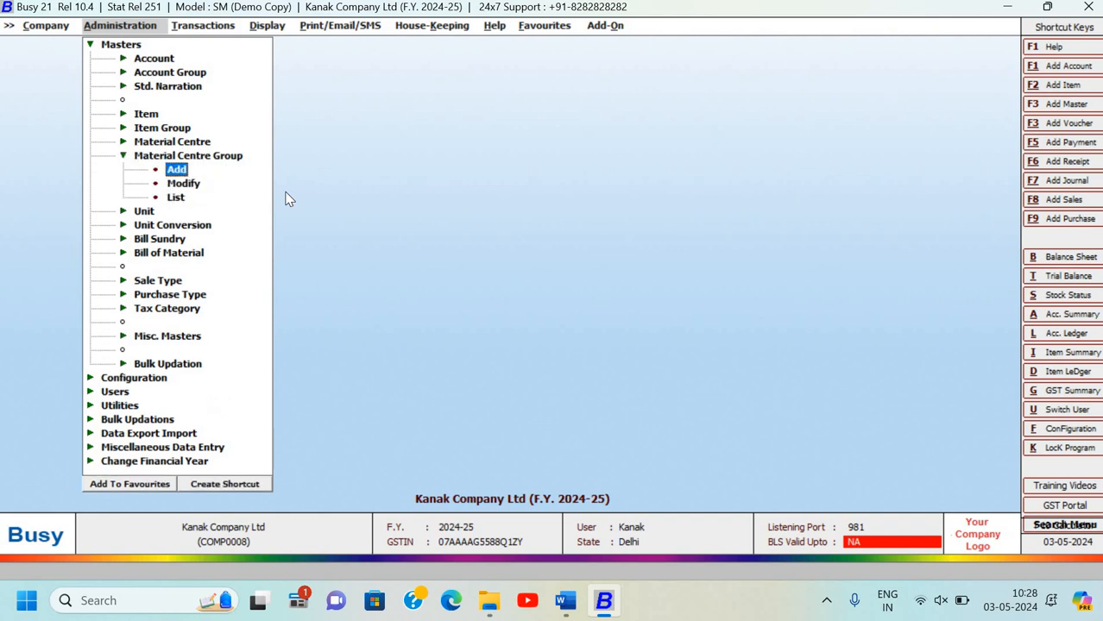
pyautogui.press('Down')
pyautogui.press('Down')
pyautogui.press('Return')
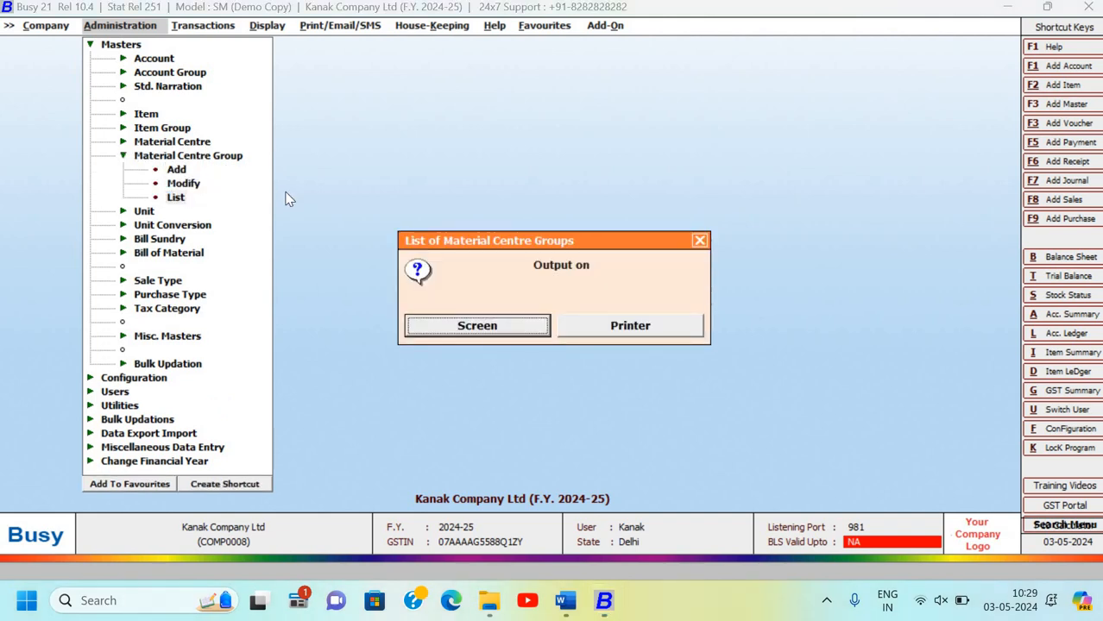
pyautogui.press('Return')
# Examine the Godowns, Production Floors and Stores entries in the list of material centre groups
pyautogui.press('Down')
pyautogui.press('Down')
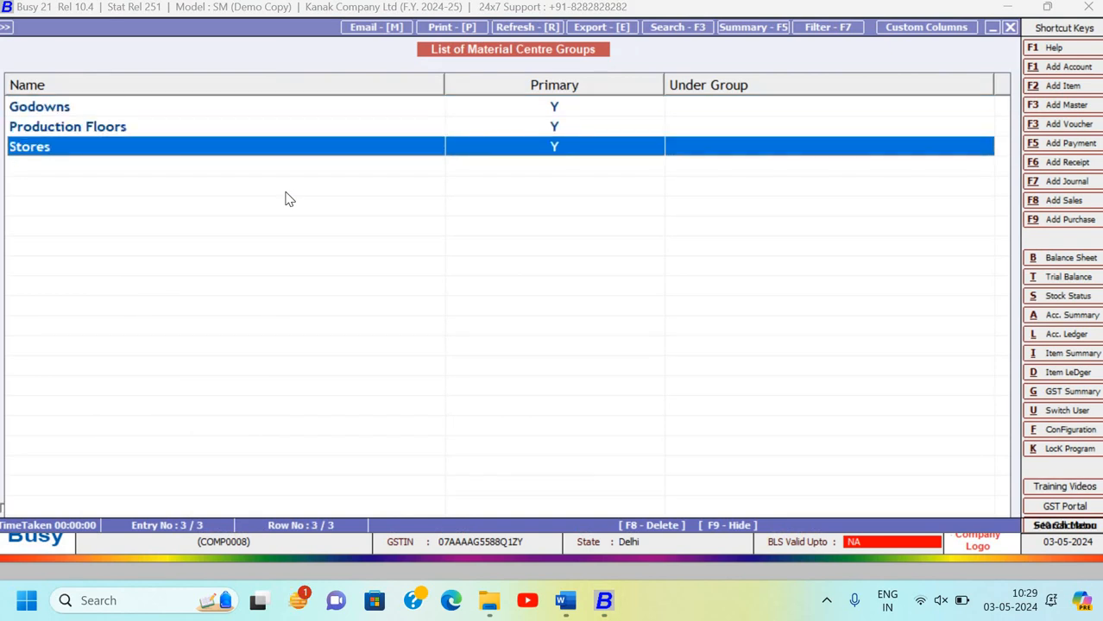
pyautogui.press('Up')
pyautogui.press('Up')
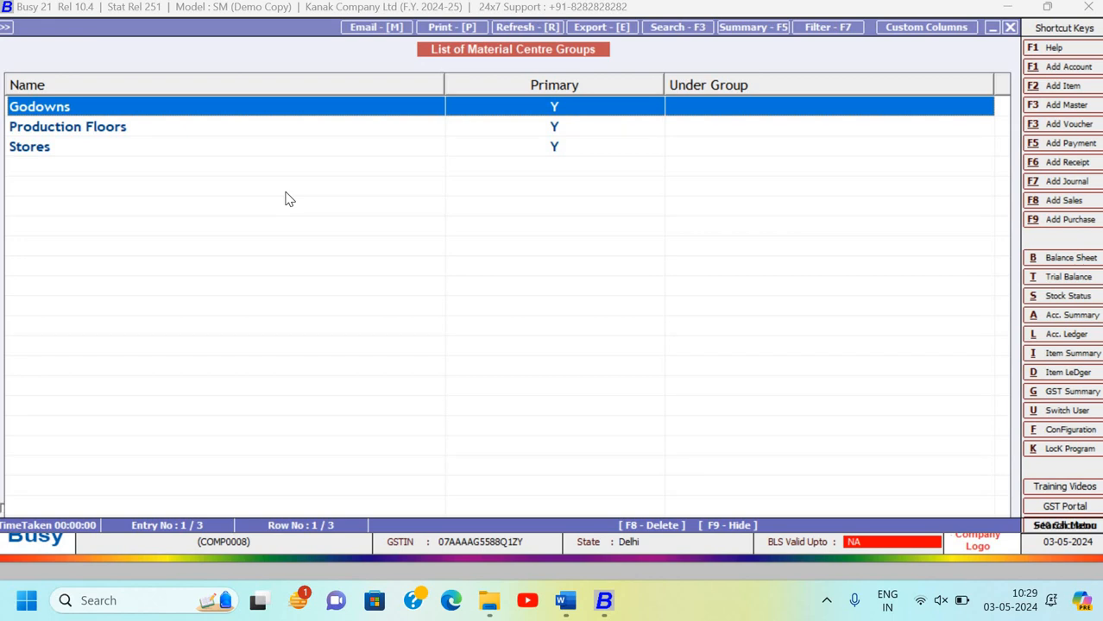
pyautogui.press('Down')
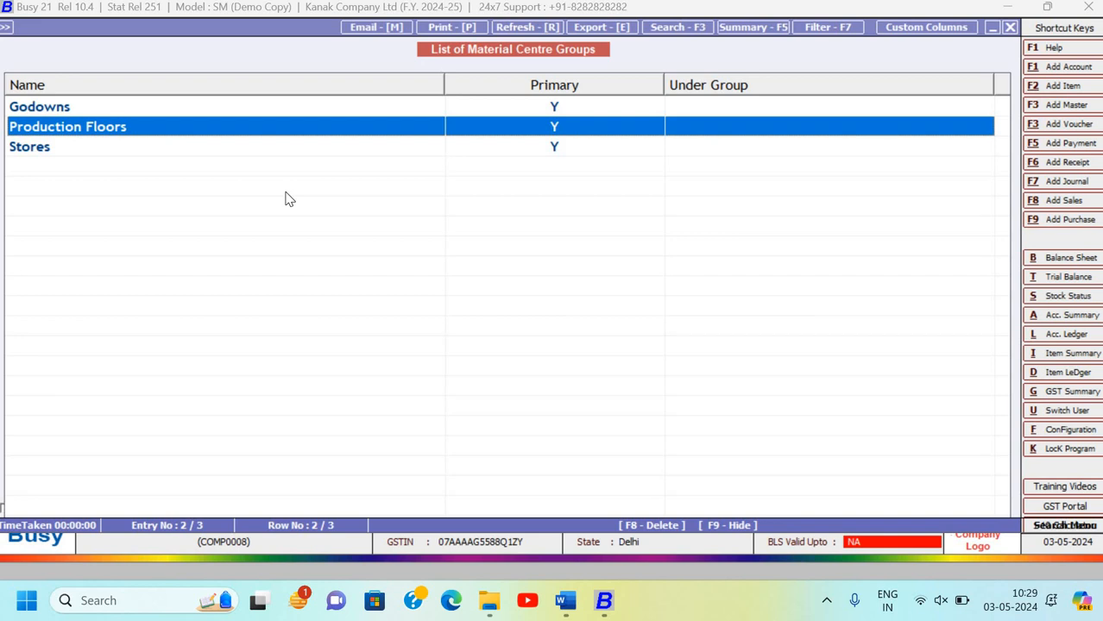
pyautogui.press('Down')
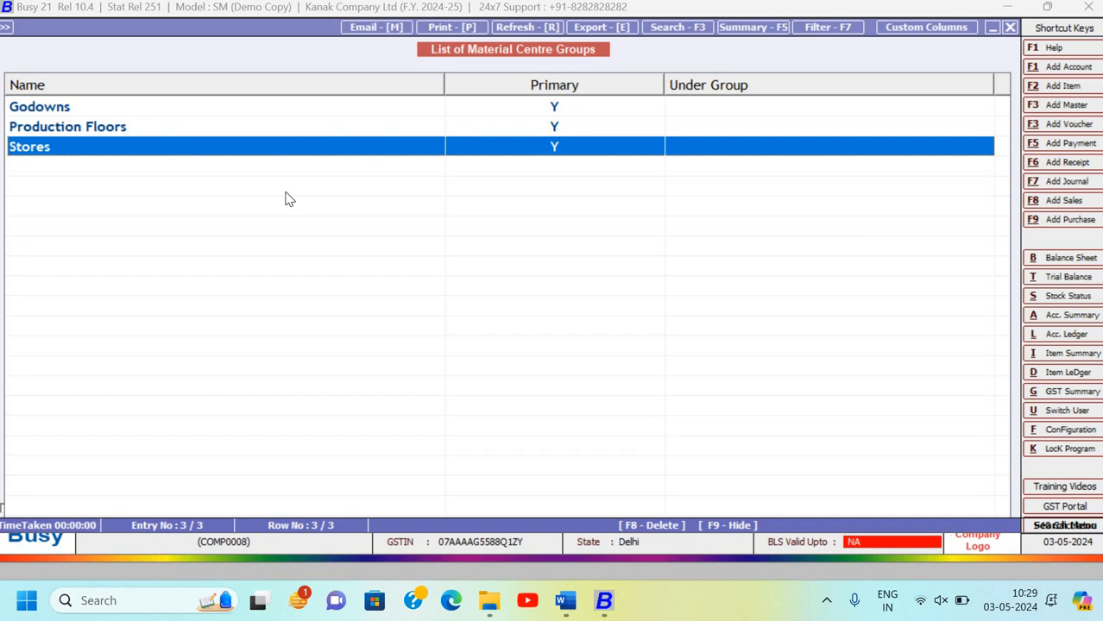
pyautogui.press('Up')
pyautogui.press('Up')
pyautogui.press('Down')
pyautogui.press('Down')
# Close the list of Material Centre Groups and display it on screen again
pyautogui.press('Escape')
pyautogui.press('Return')
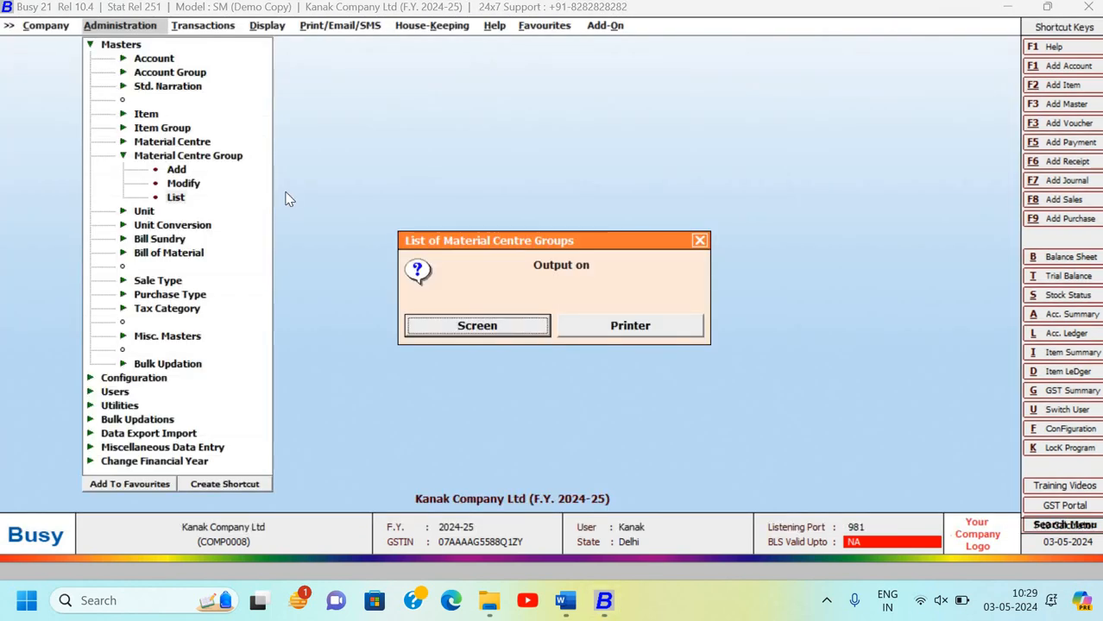
pyautogui.press('Return')
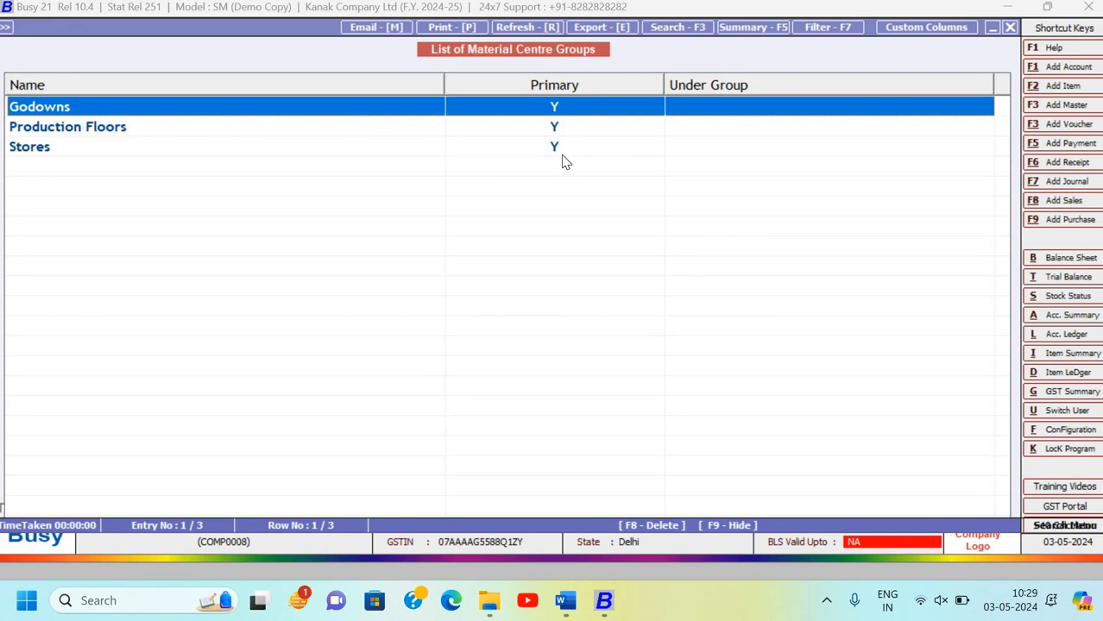
# Leave the list of Material Centre Groups and view the blank form for adding a material centre group, quitting without saving
pyautogui.press('Escape')
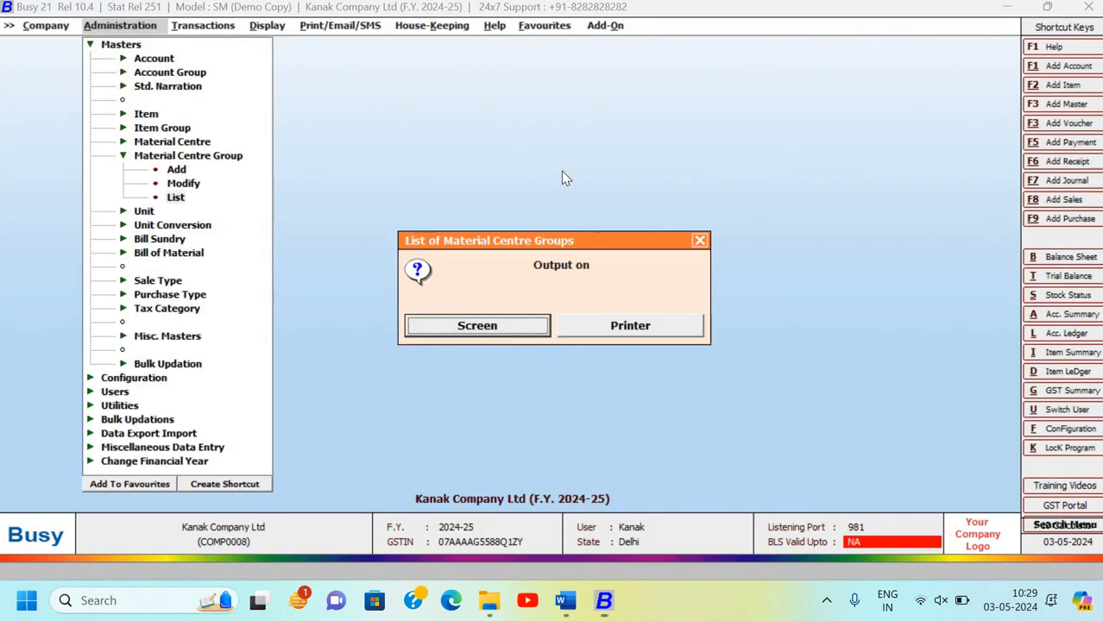
pyautogui.press('Escape')
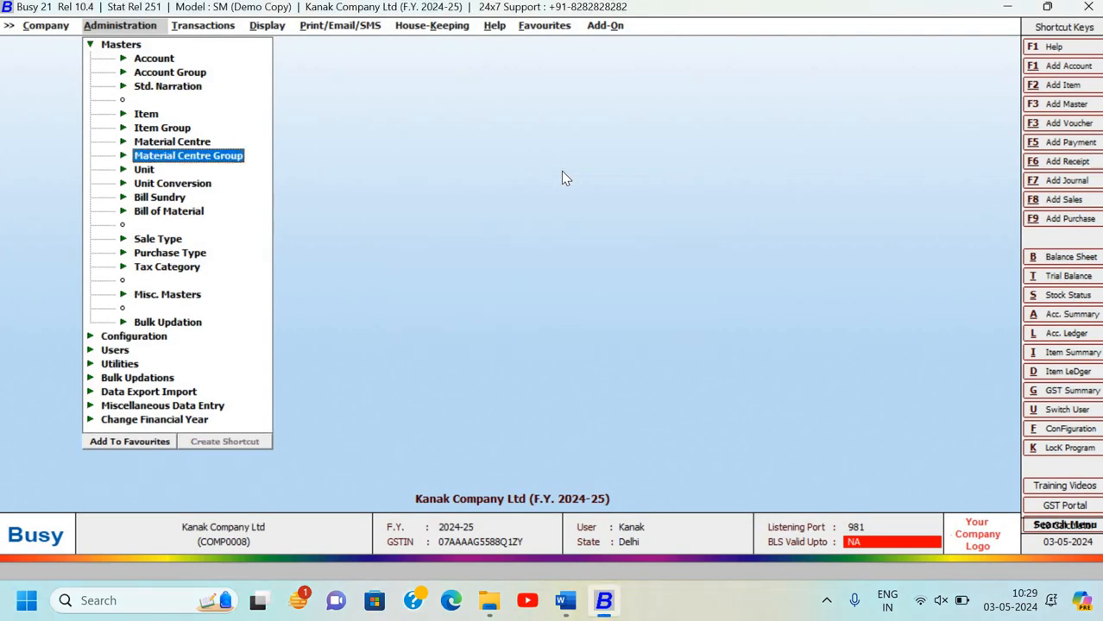
pyautogui.press('Return')
pyautogui.press('Down')
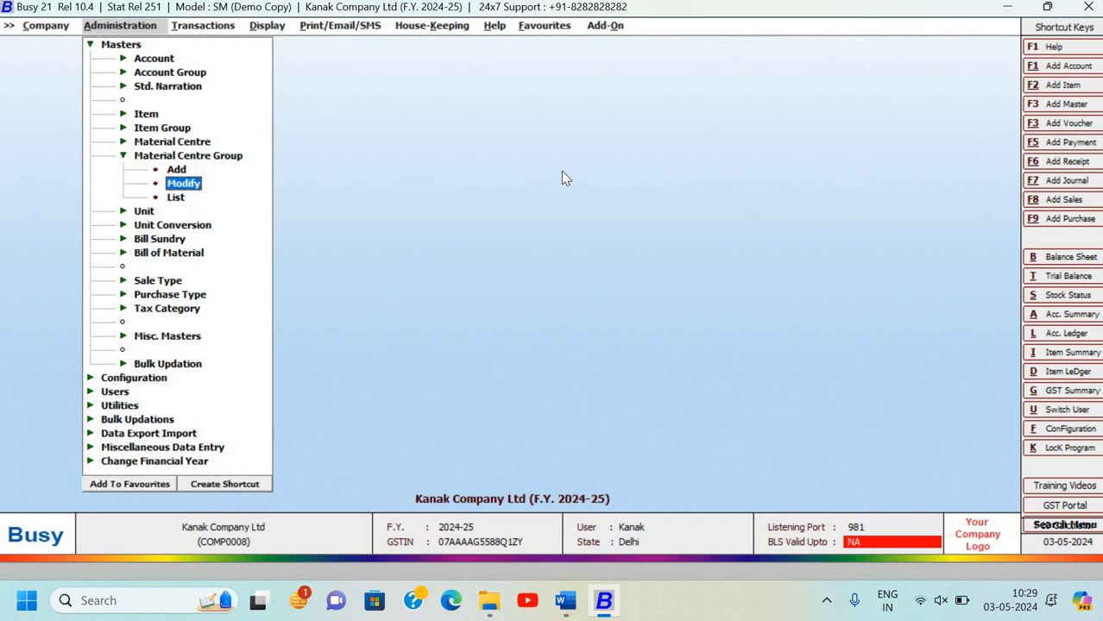
pyautogui.press('Down')
pyautogui.press('Up')
pyautogui.press('Up')
pyautogui.press('Return')
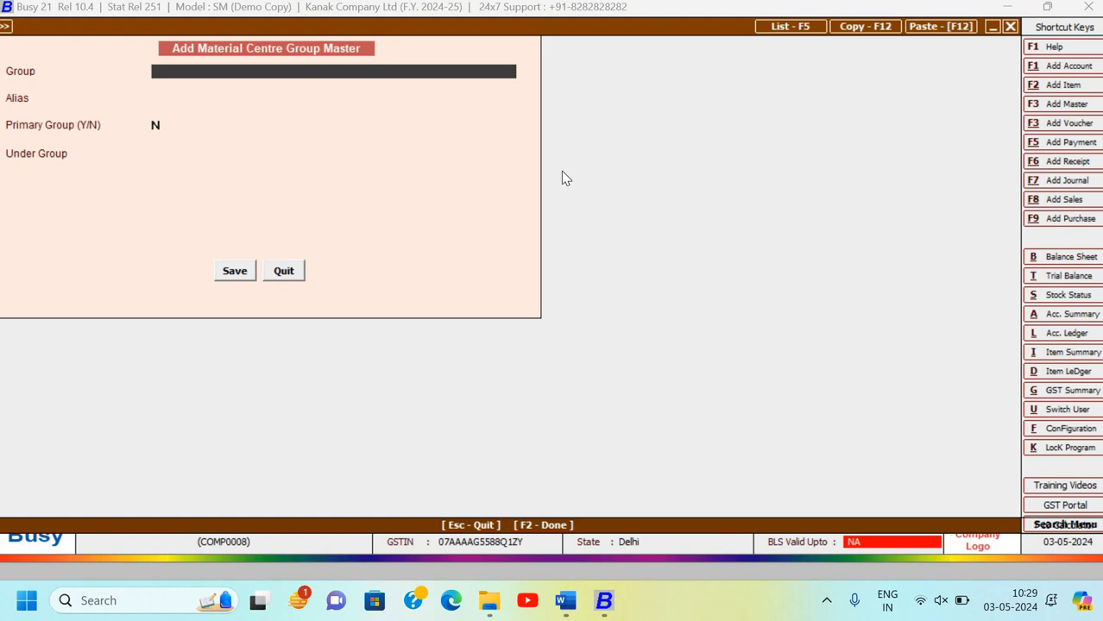
pyautogui.press('Escape')
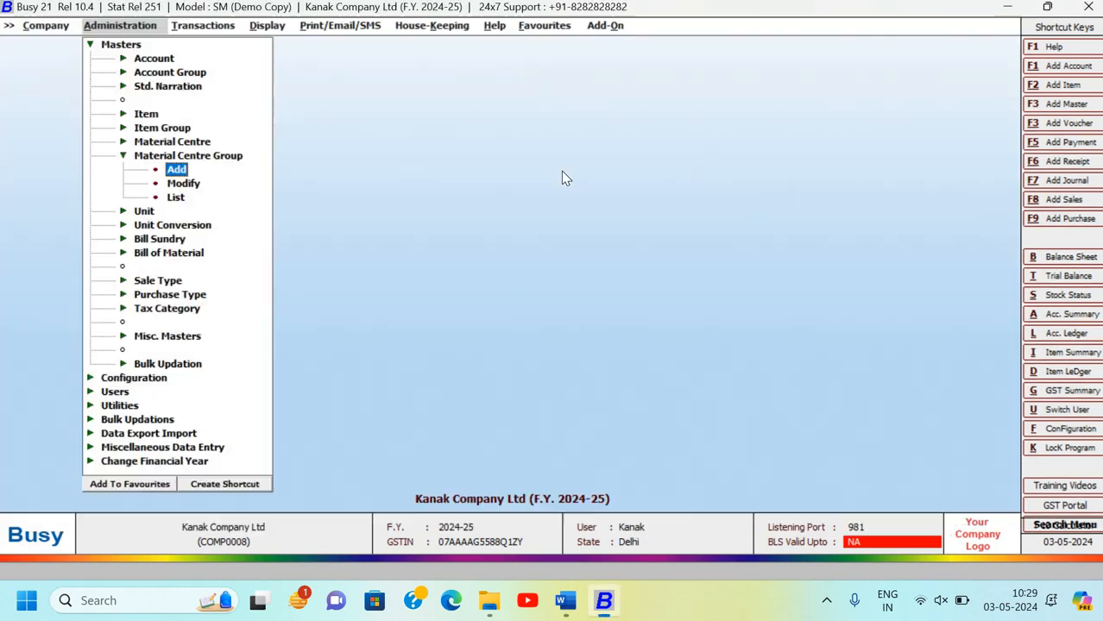
# Start a new material centre master named Preetvihar, with no alias and the same print name
pyautogui.press('Escape')
pyautogui.press('Up')
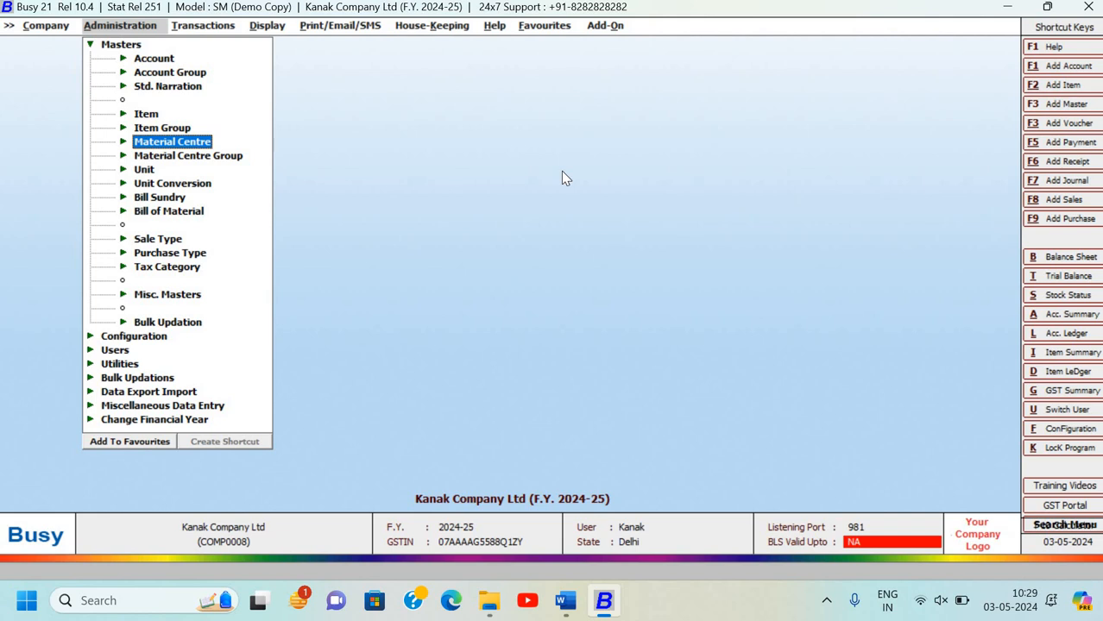
pyautogui.press('Return')
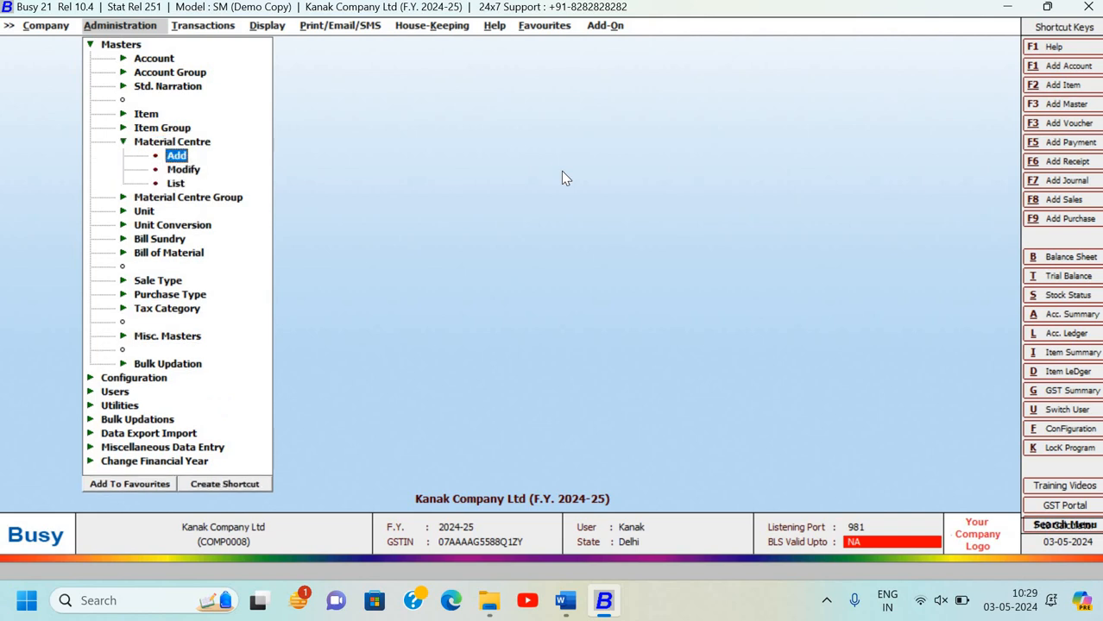
pyautogui.press('Return')
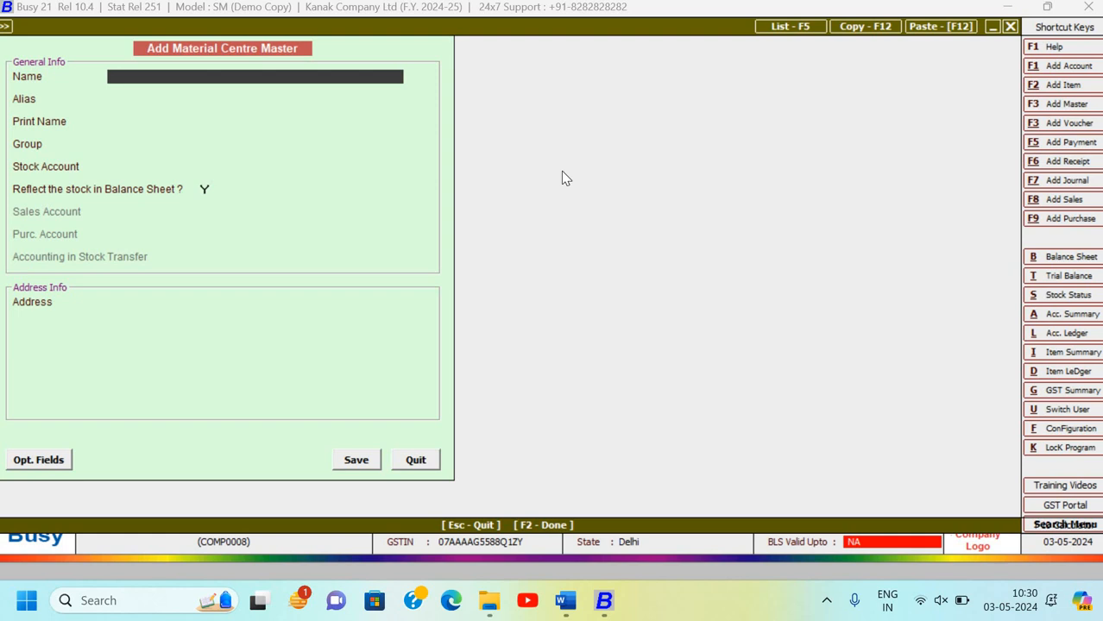
pyautogui.write('Preet')
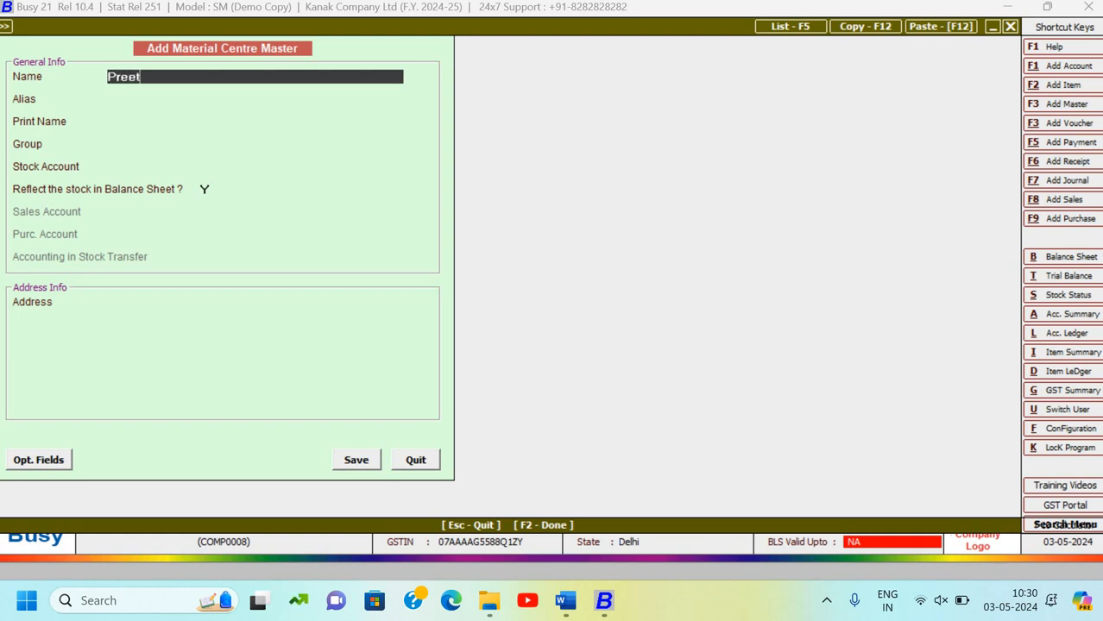
pyautogui.write('vihar')
pyautogui.press('Return')
pyautogui.press('Return')
pyautogui.press('Return')
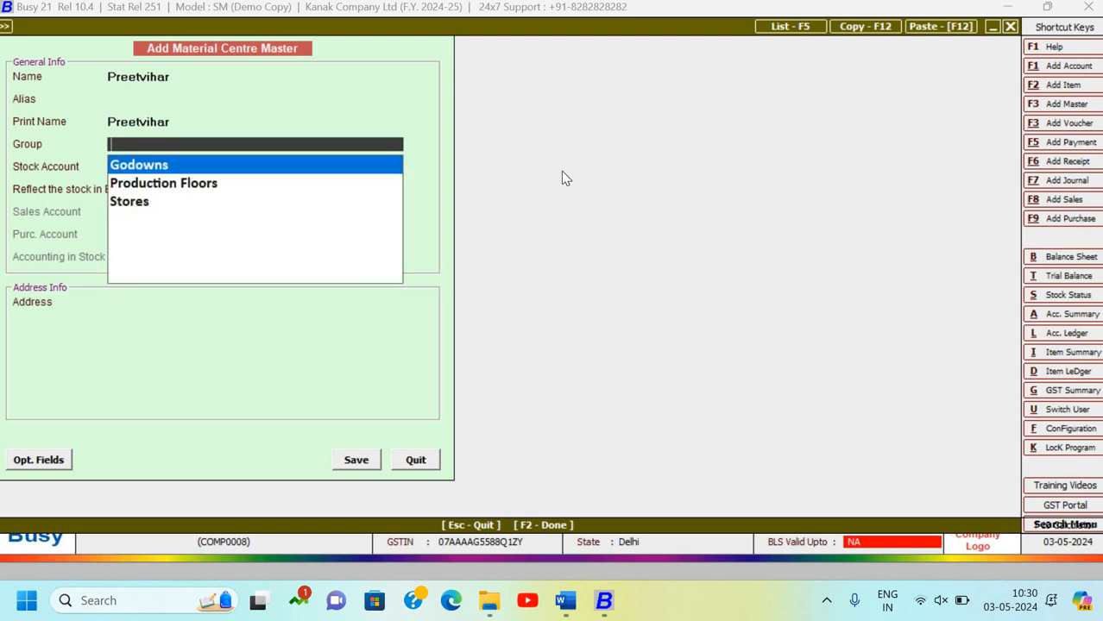
# Assign the Preetvihar material centre to the Godowns group and Stock account, keeping its stock reflected in the balance sheet
pyautogui.press('Return')
pyautogui.press('Up')
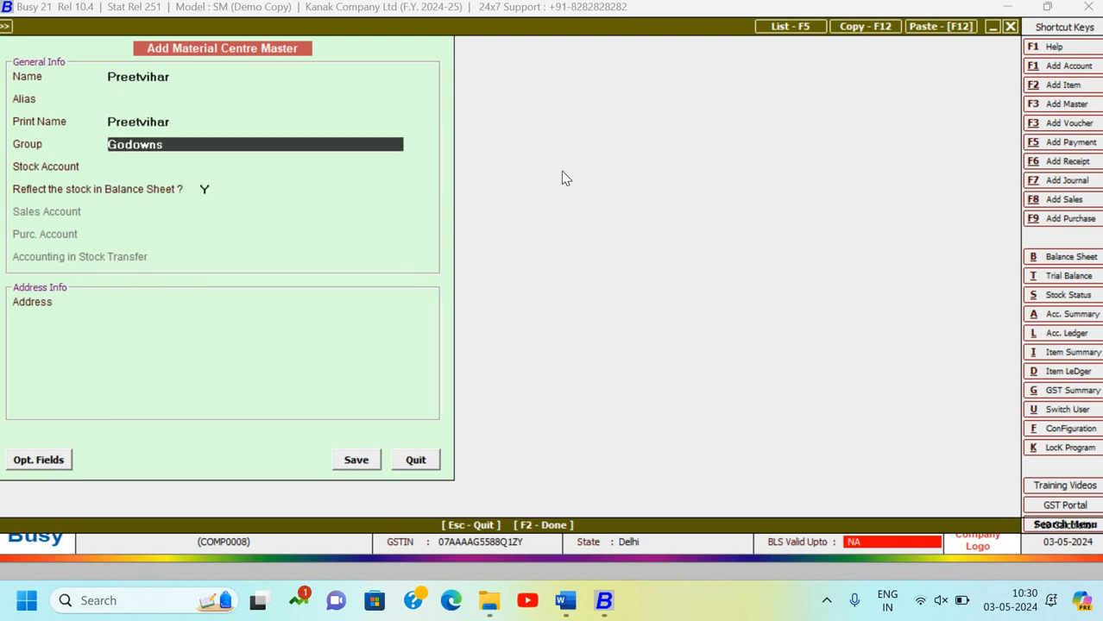
pyautogui.press('Return')
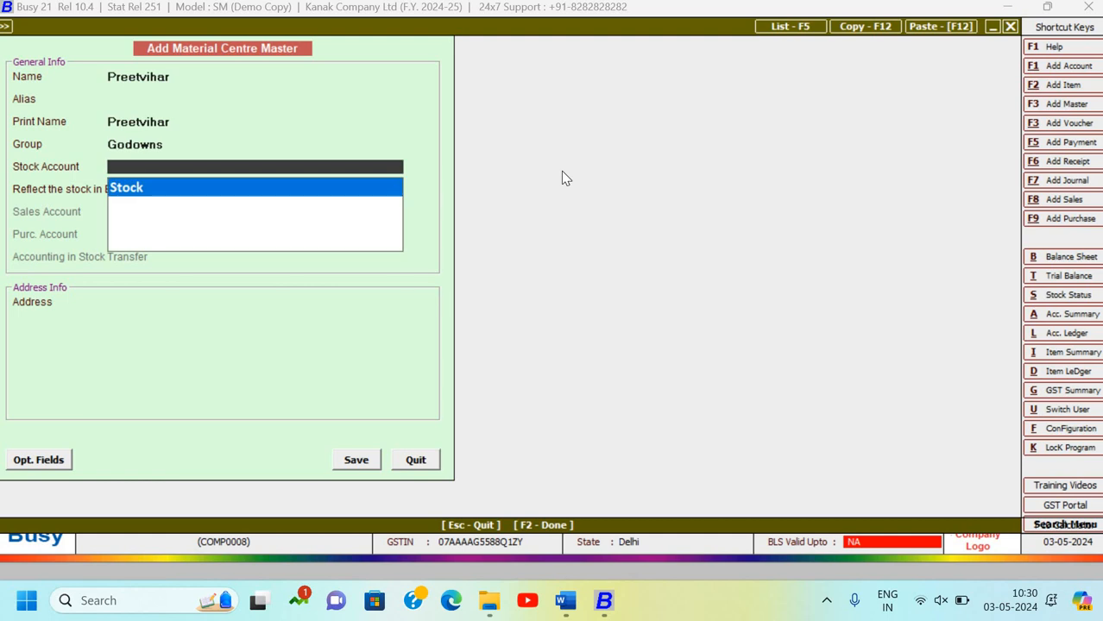
pyautogui.press('Return')
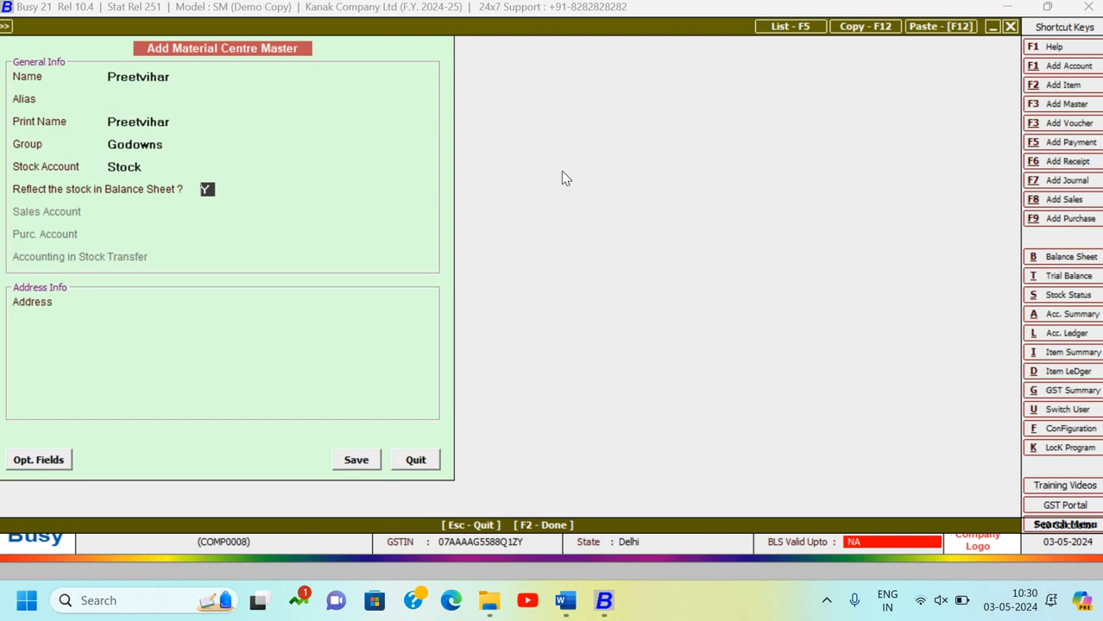
pyautogui.press('Return')
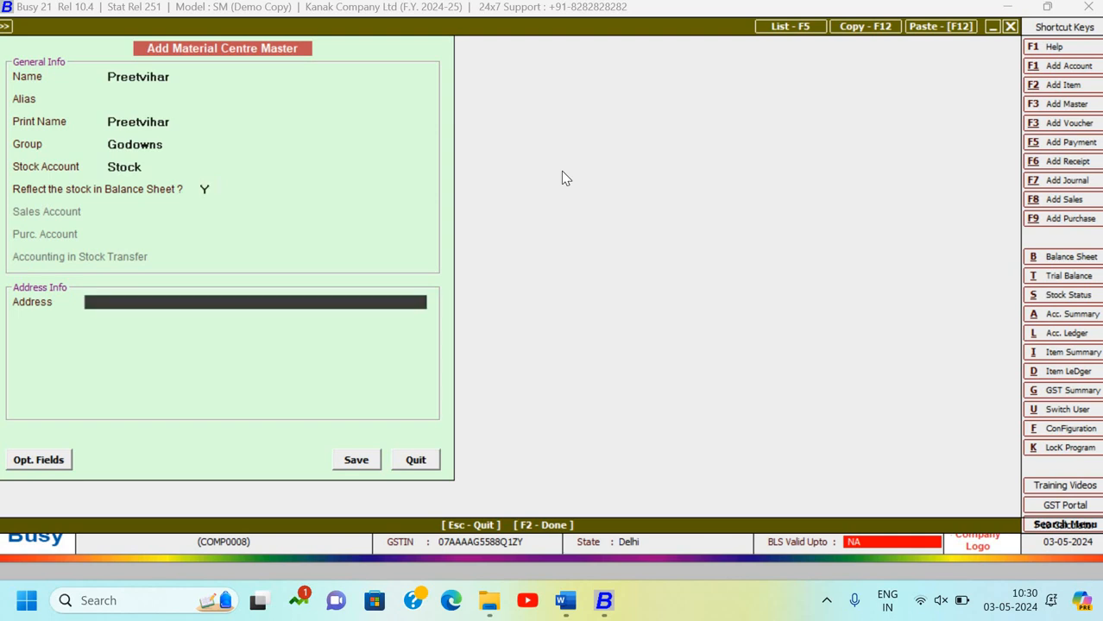
pyautogui.press('Return')
pyautogui.press('Up')
pyautogui.press('Up')
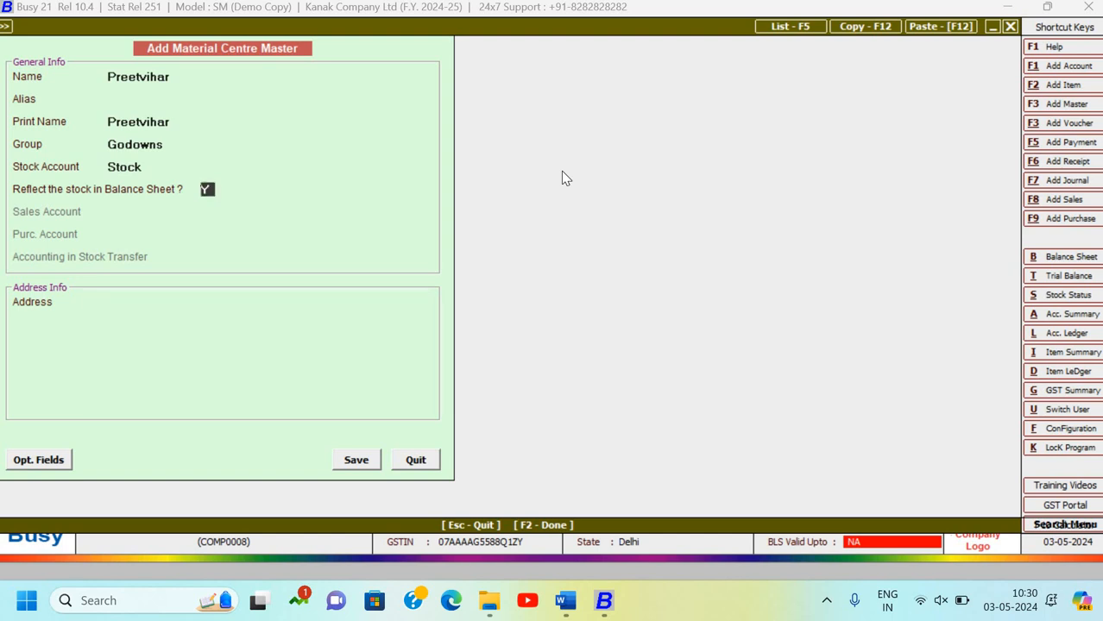
pyautogui.press('Return')
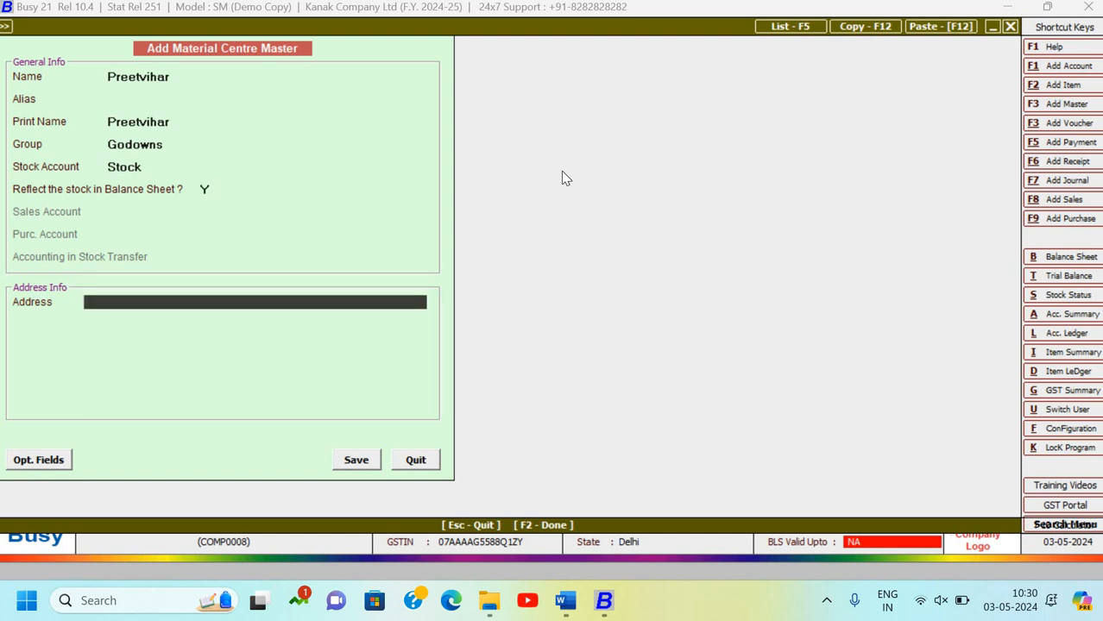
# Save the Preetvihar material centre with a blank address and leave the material centre form
pyautogui.press('Return')
pyautogui.press('Return')
pyautogui.press('Return')
pyautogui.press('Return')
pyautogui.press('Return')
pyautogui.press('Return')
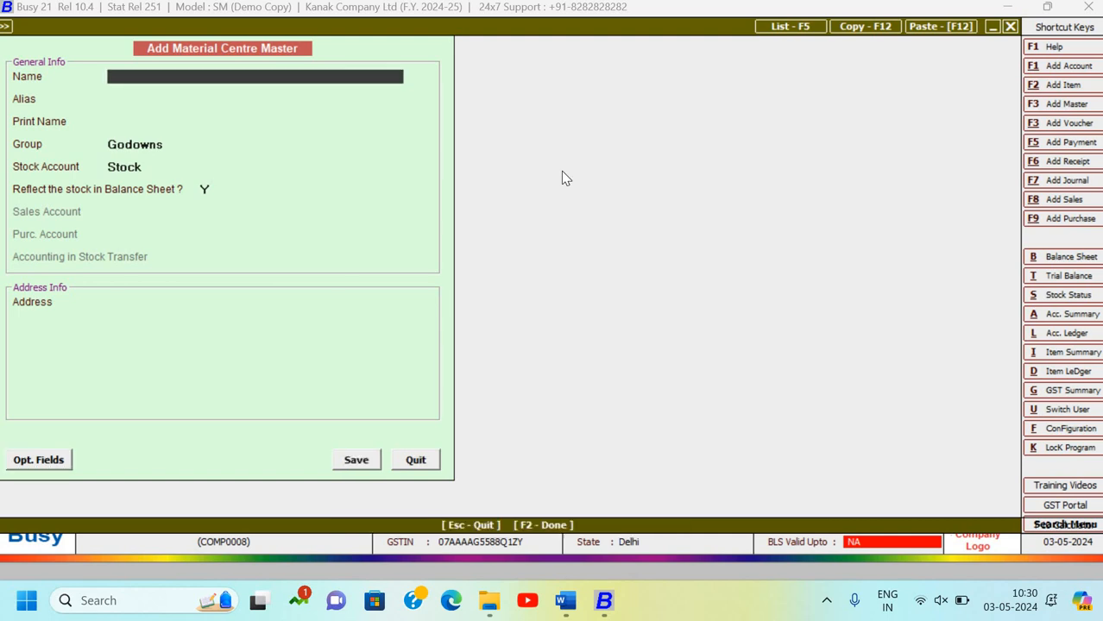
pyautogui.press('Escape')
pyautogui.press('Escape')
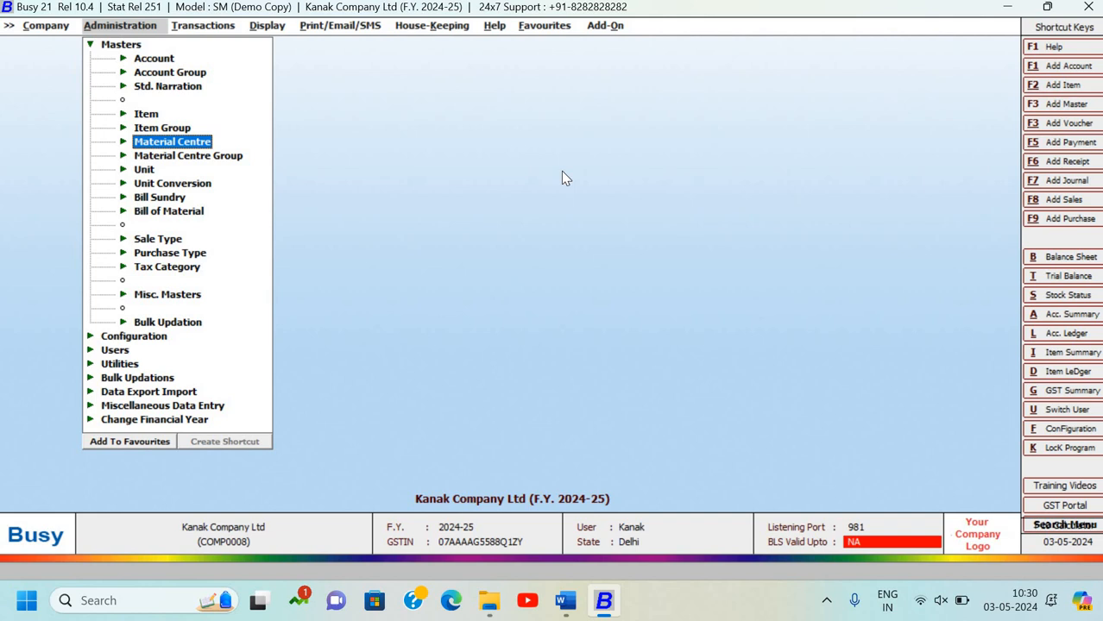
pyautogui.press('Up')
pyautogui.press('Up')
pyautogui.press('Up')
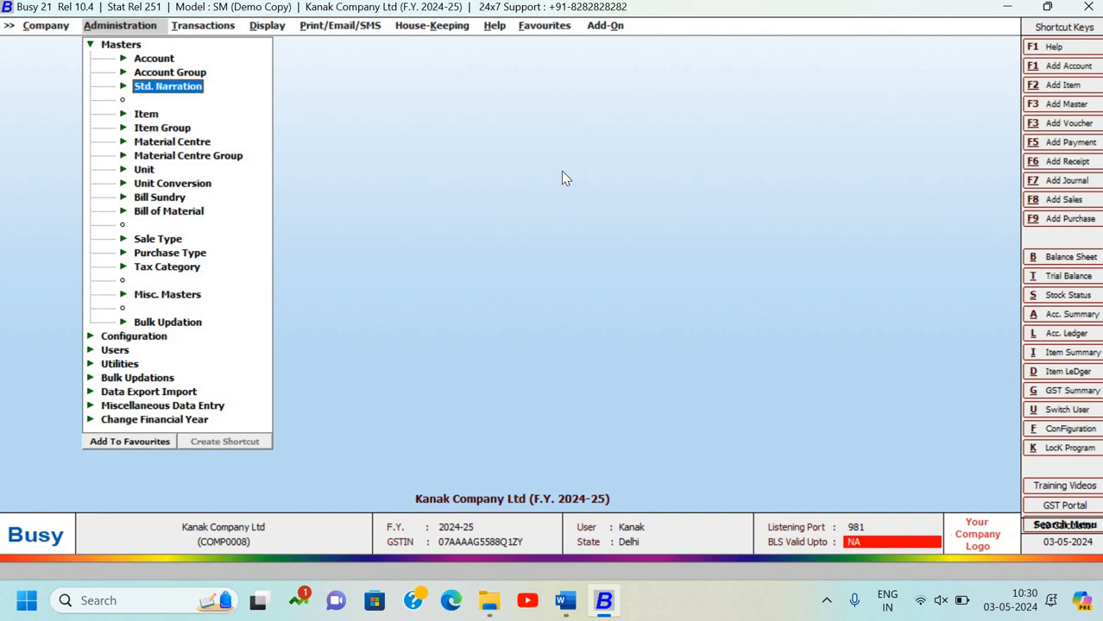
pyautogui.press('Down')
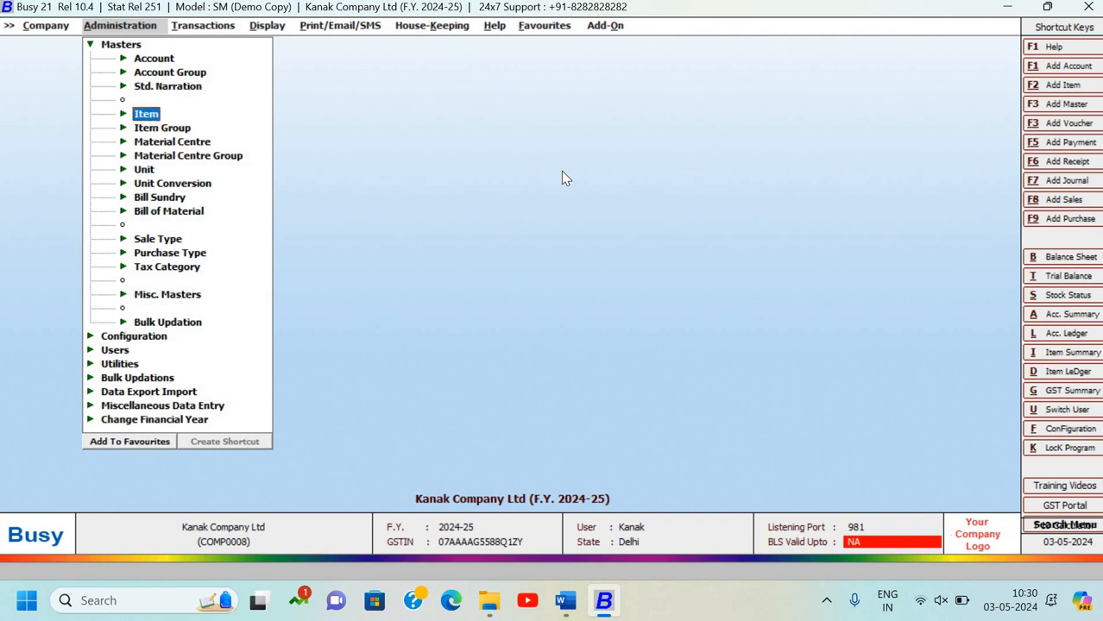
pyautogui.press('Down')
pyautogui.press('Down')
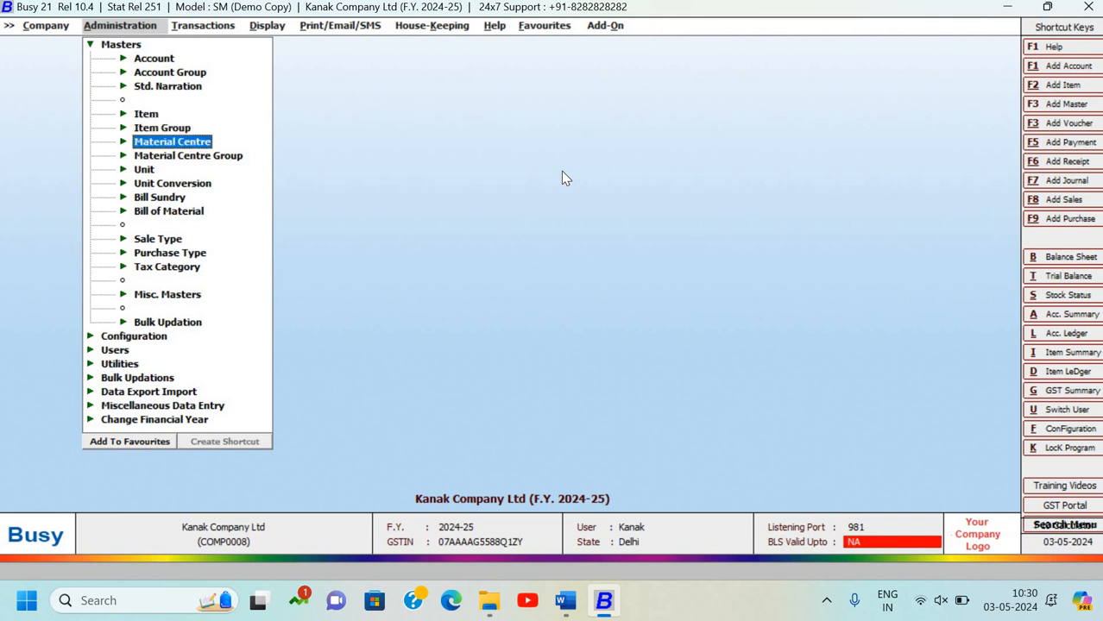
pyautogui.press('Down')
pyautogui.press('Down')
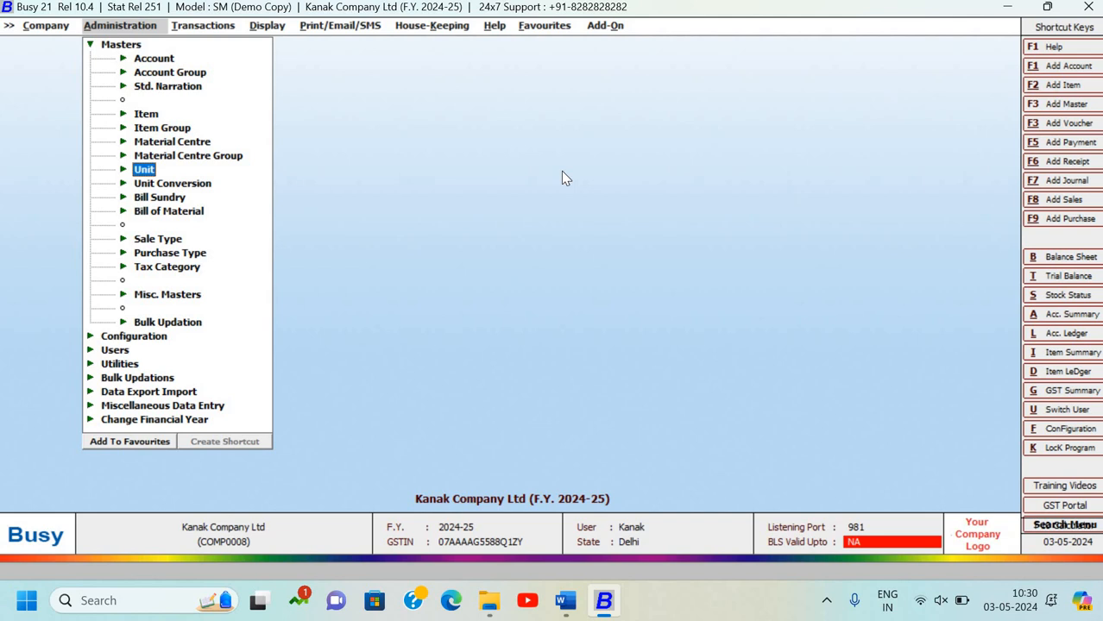
# Start a new item group master named Soap with no alias
pyautogui.press('Up')
pyautogui.press('Up')
pyautogui.press('Up')
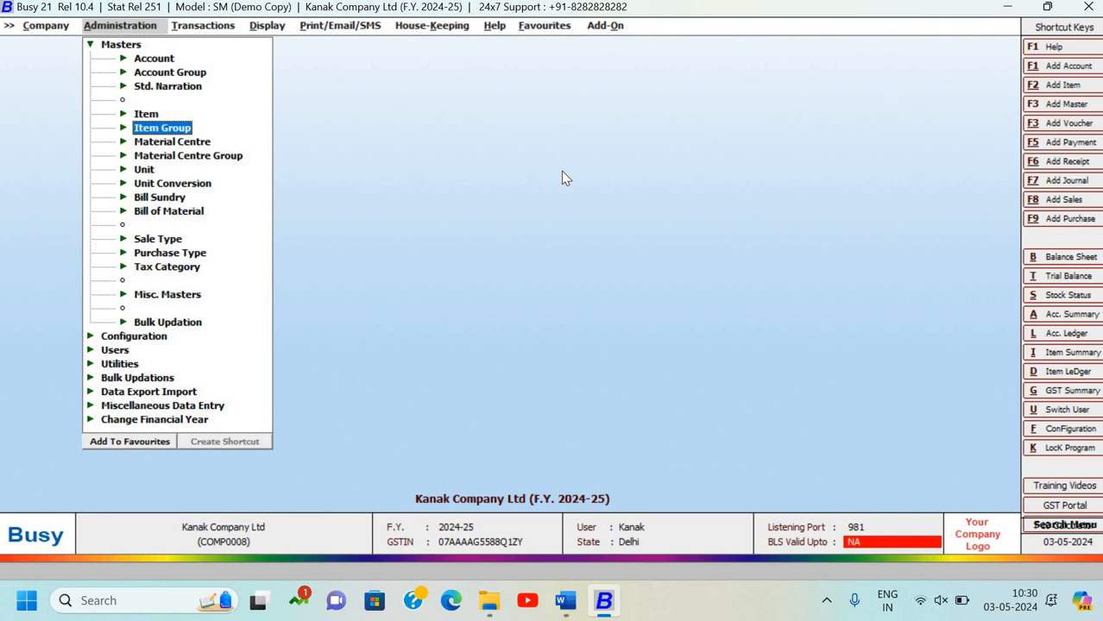
pyautogui.press('Return')
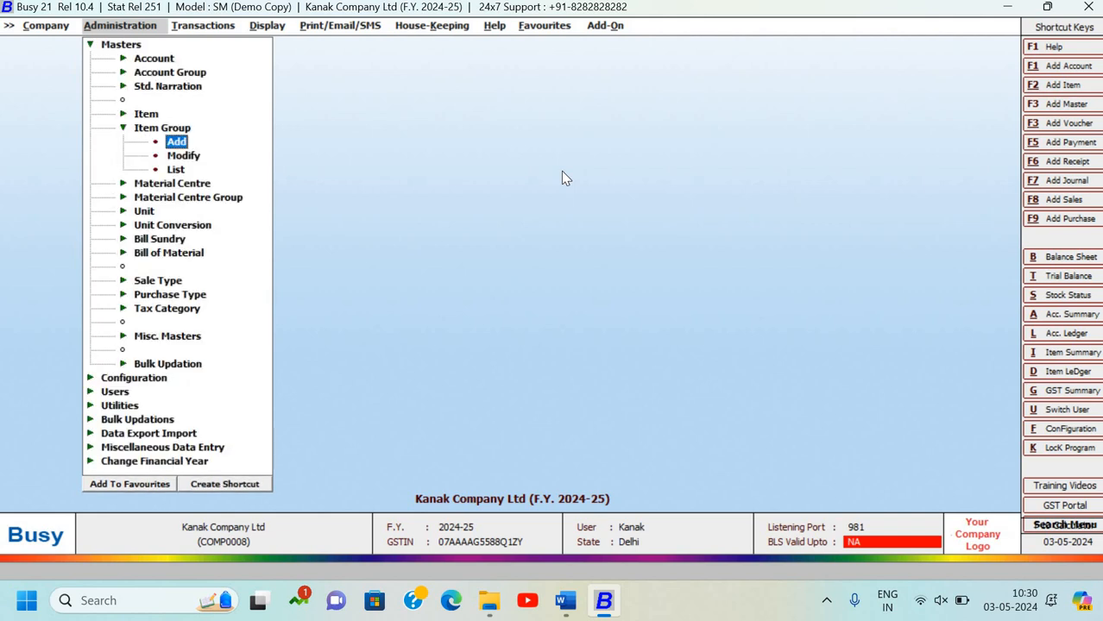
pyautogui.press('Return')
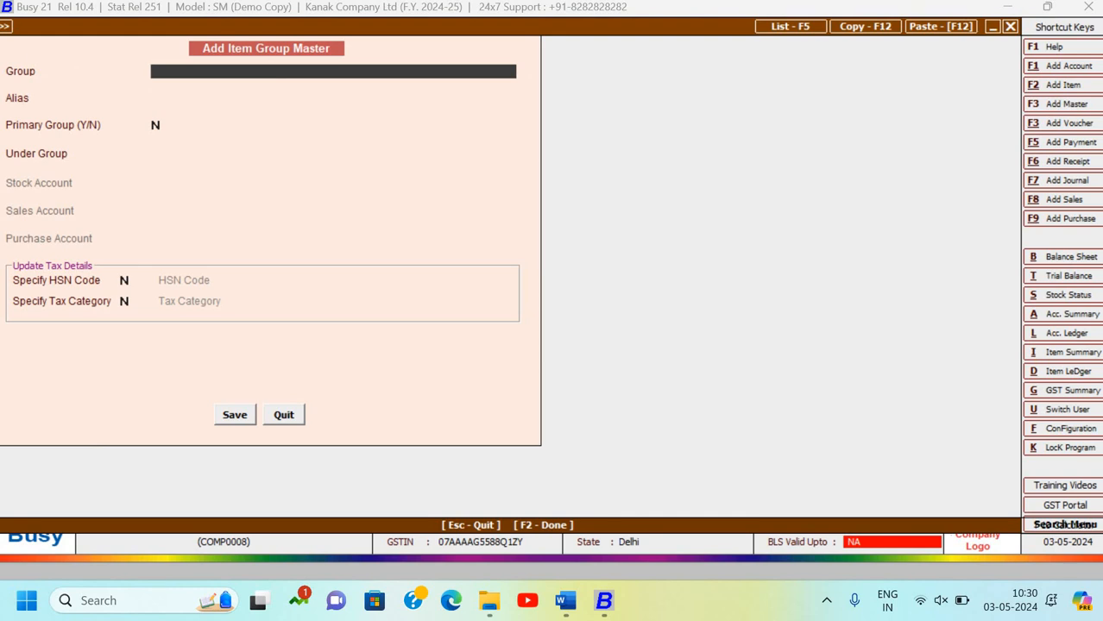
pyautogui.write('soap')
pyautogui.press('Return')
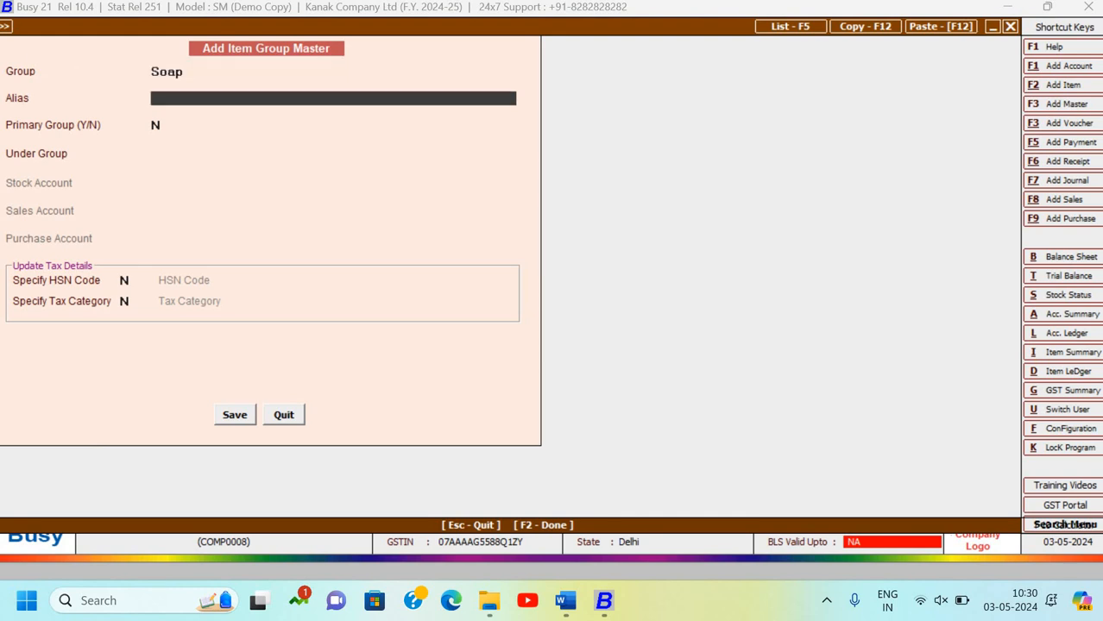
pyautogui.press('Return')
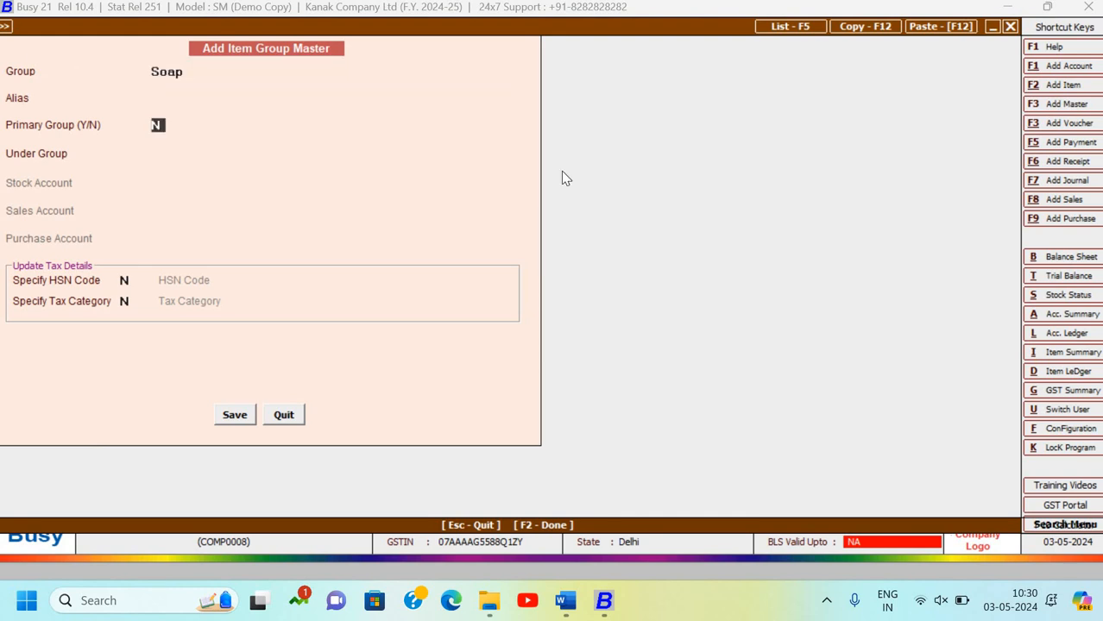
# Make Soap a primary group and save it without specifying an HSN code or tax category
pyautogui.write('Y')
pyautogui.press('Return')
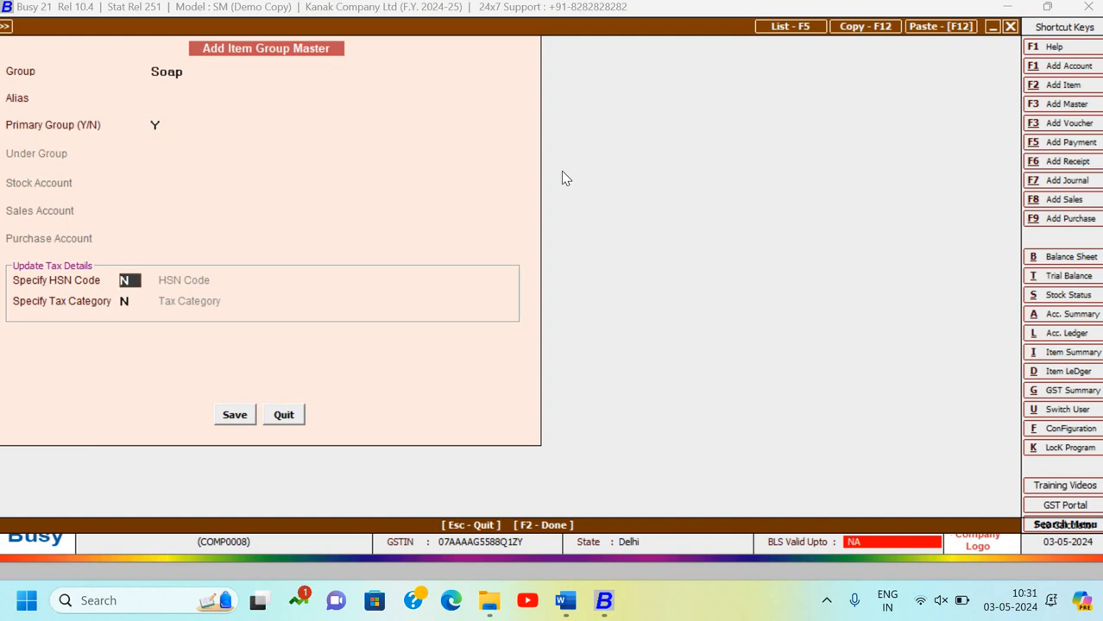
pyautogui.press('Return')
pyautogui.press('Return')
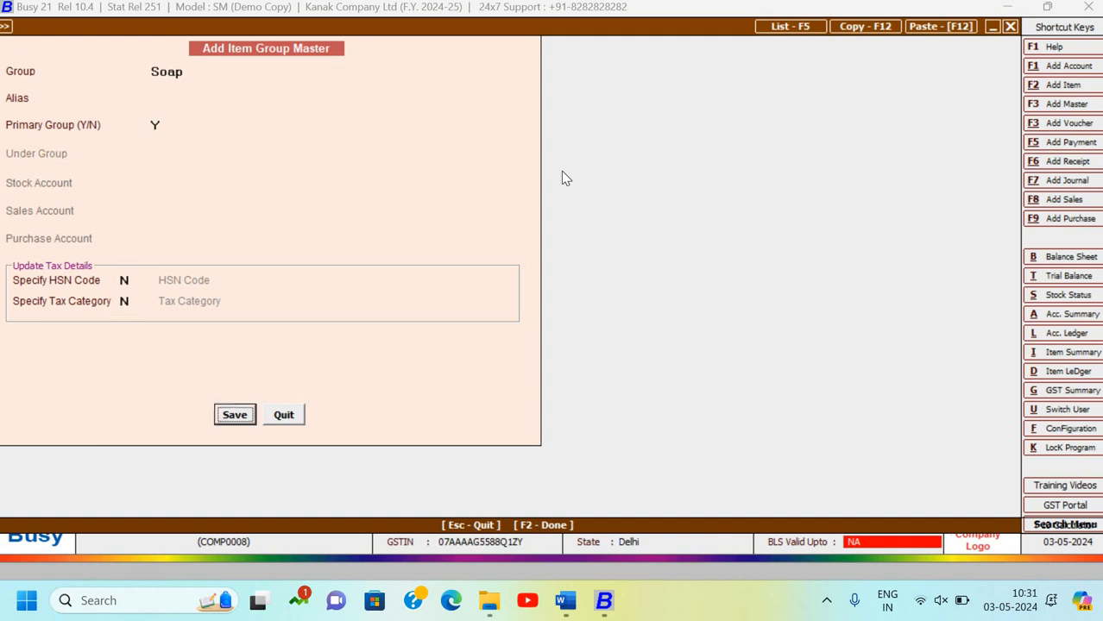
pyautogui.press('Return')
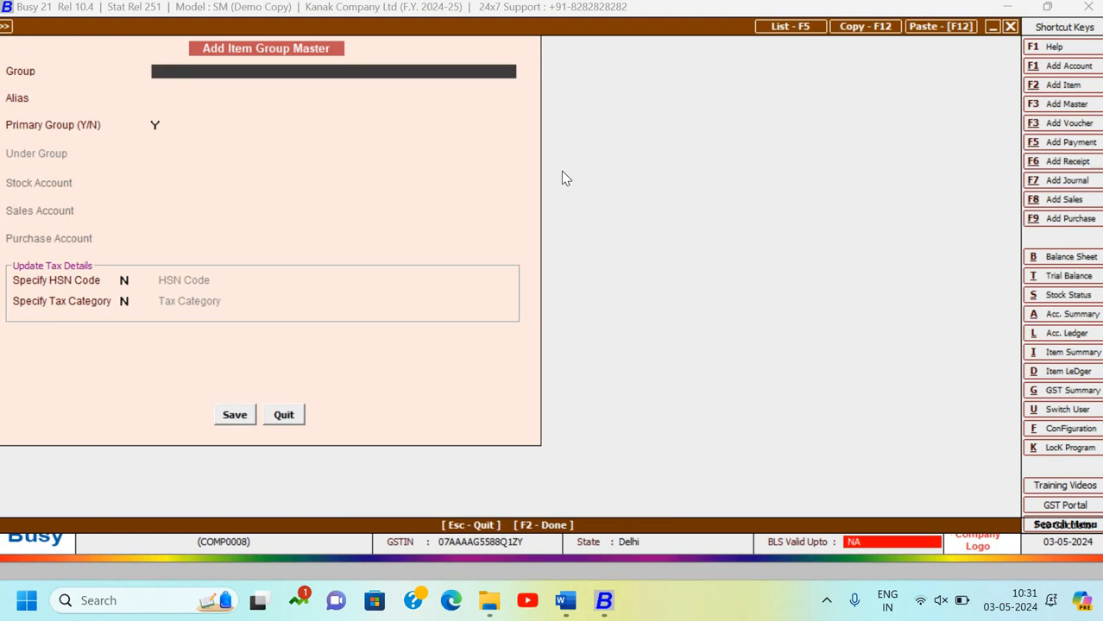
# Add a primary item group named Shampoo with no HSN code or tax category, save it and leave the item group form
pyautogui.write('shampoo')
pyautogui.press('Return')
pyautogui.press('Return')
pyautogui.press('Return')
pyautogui.press('Return')
pyautogui.press('Return')
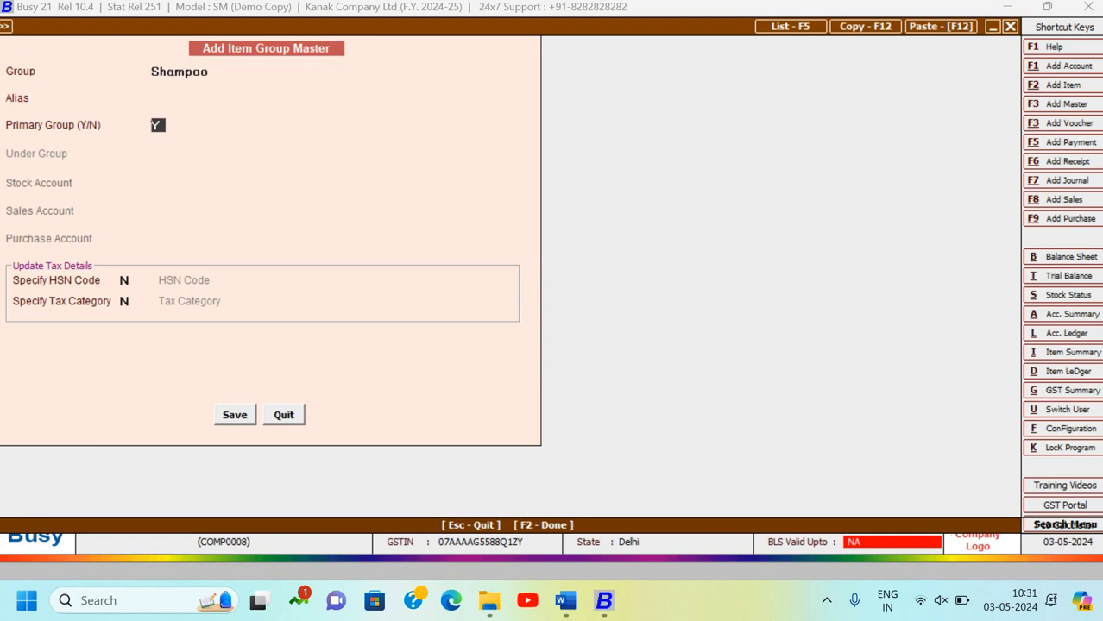
pyautogui.press('Return')
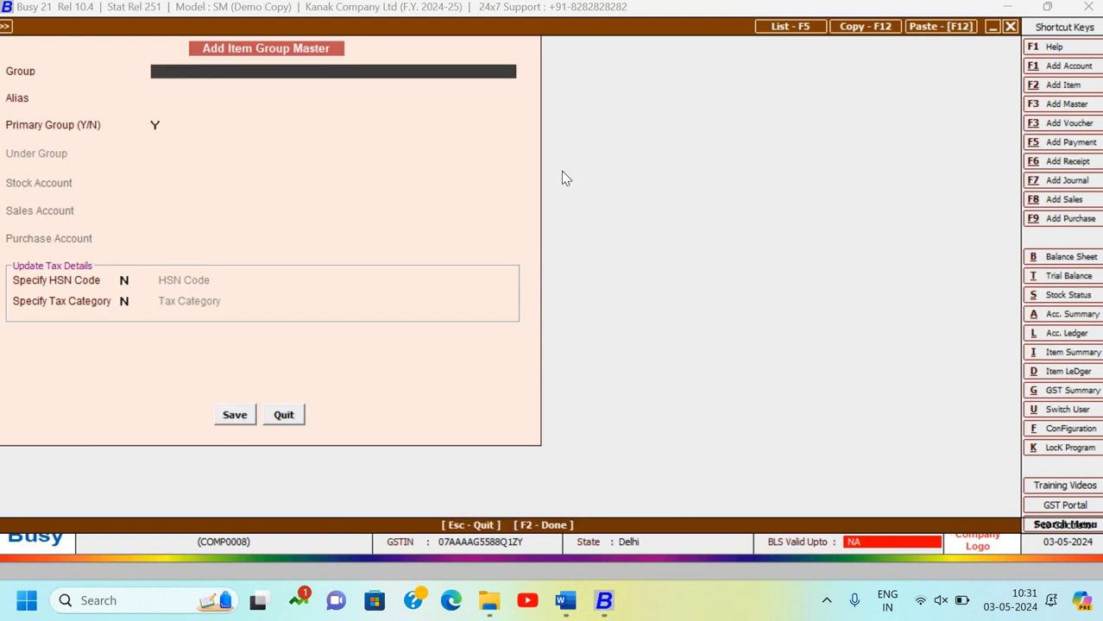
pyautogui.press('Escape')
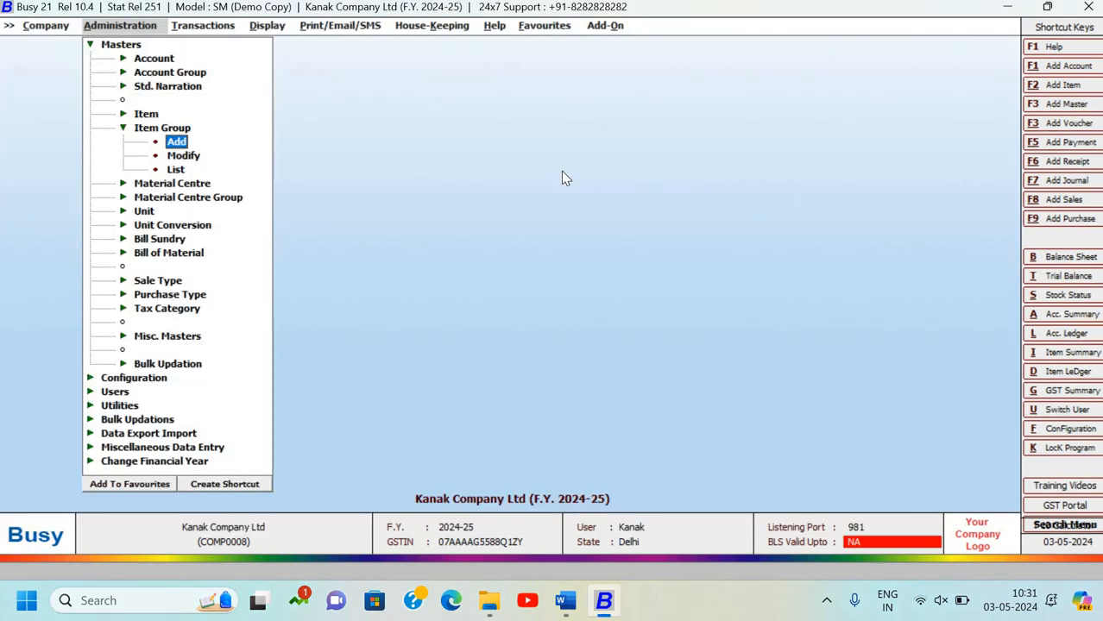
pyautogui.press('Escape')
# Display the list of existing unit masters on screen
pyautogui.press('Up')
pyautogui.press('Return')
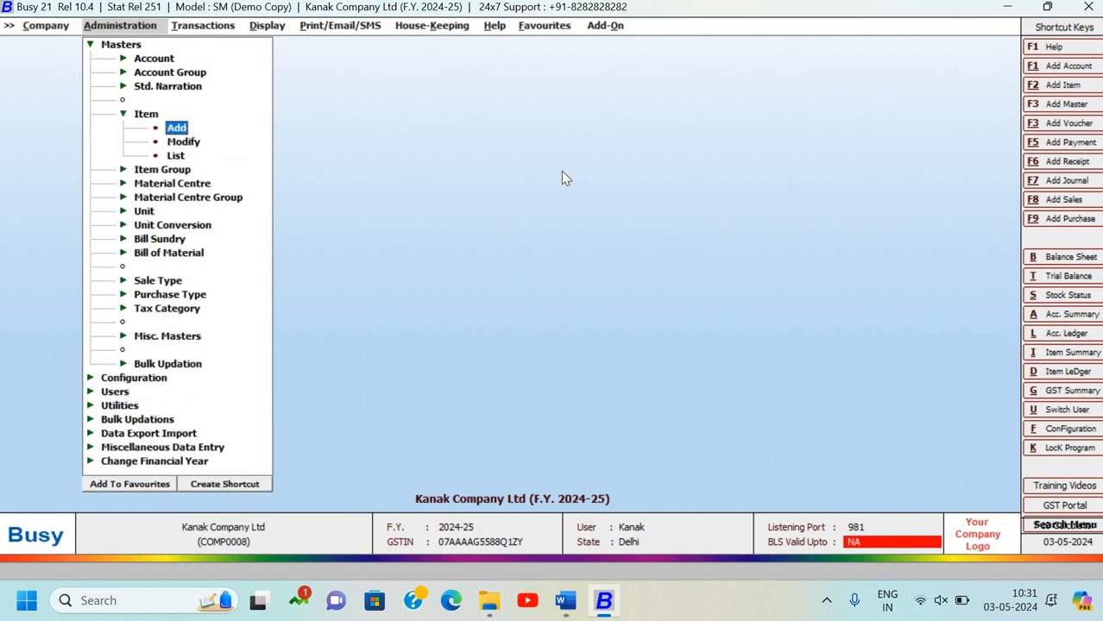
pyautogui.press('Down')
pyautogui.press('Down')
pyautogui.press('Down')
pyautogui.press('Down')
pyautogui.press('Down')
pyautogui.press('Down')
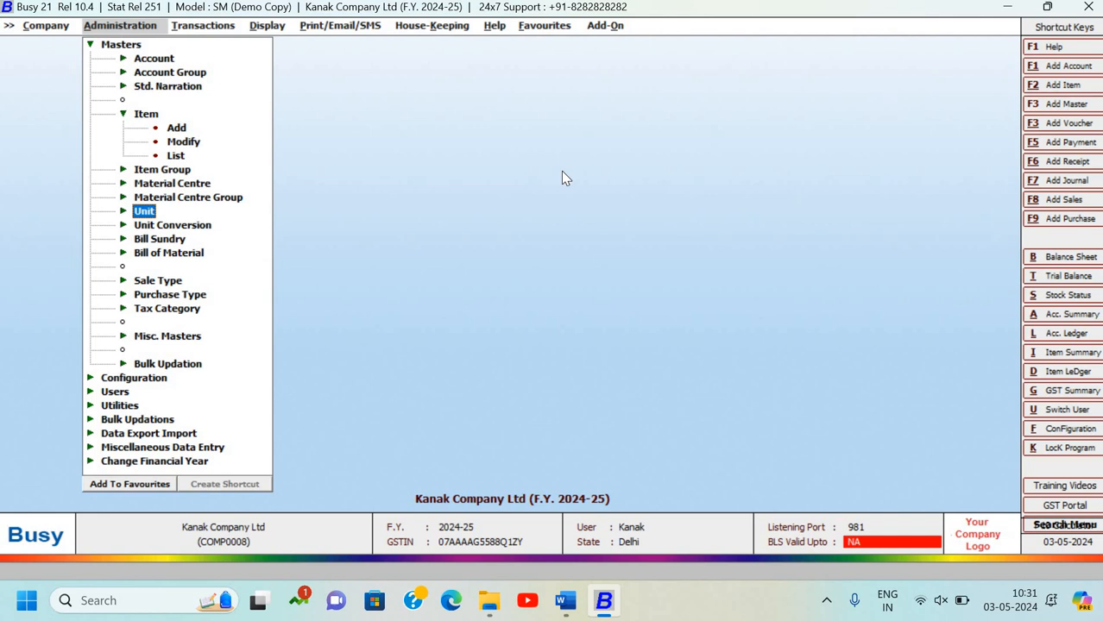
pyautogui.press('Return')
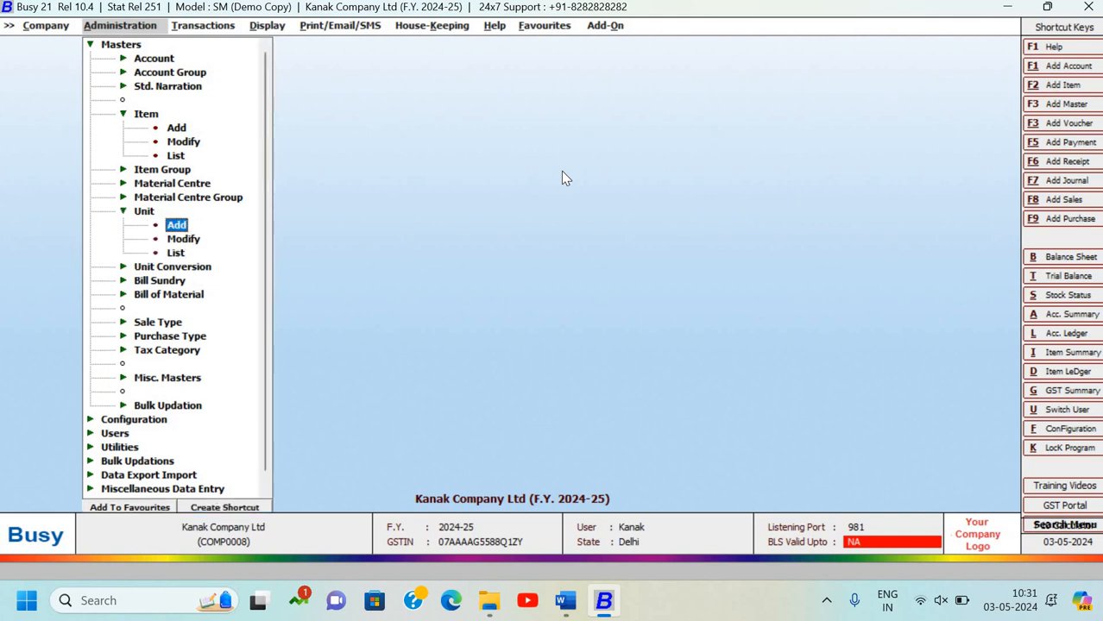
pyautogui.press('Down')
pyautogui.press('Down')
pyautogui.press('Return')
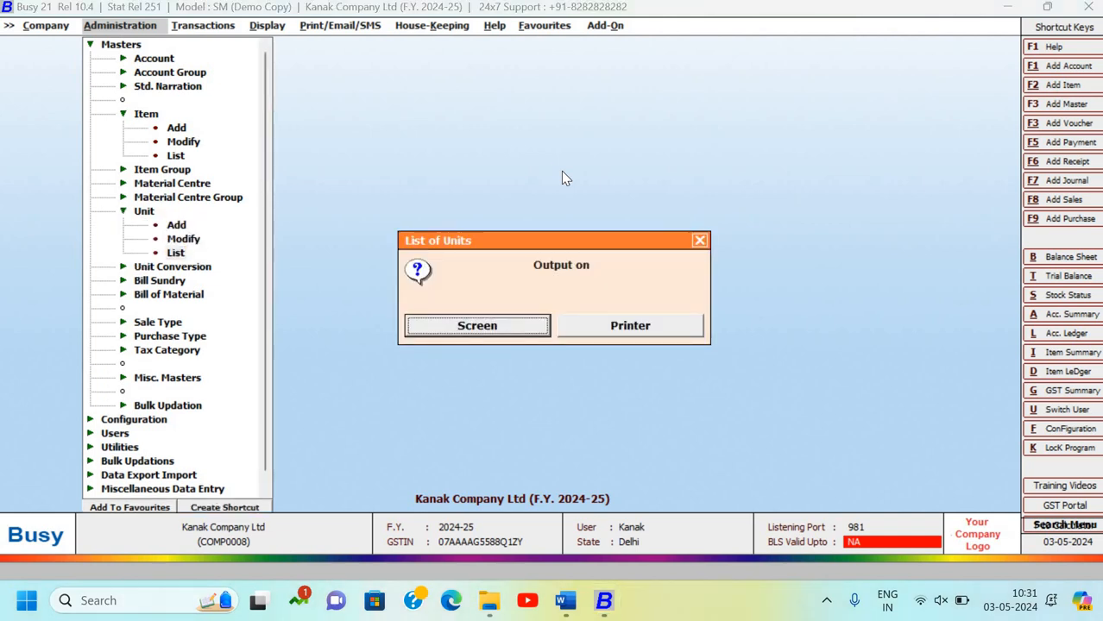
pyautogui.press('Return')
# Review the entries in the list of units, from Dozen through Tonne, and close the list
pyautogui.press('Down')
pyautogui.press('Down')
pyautogui.press('Down')
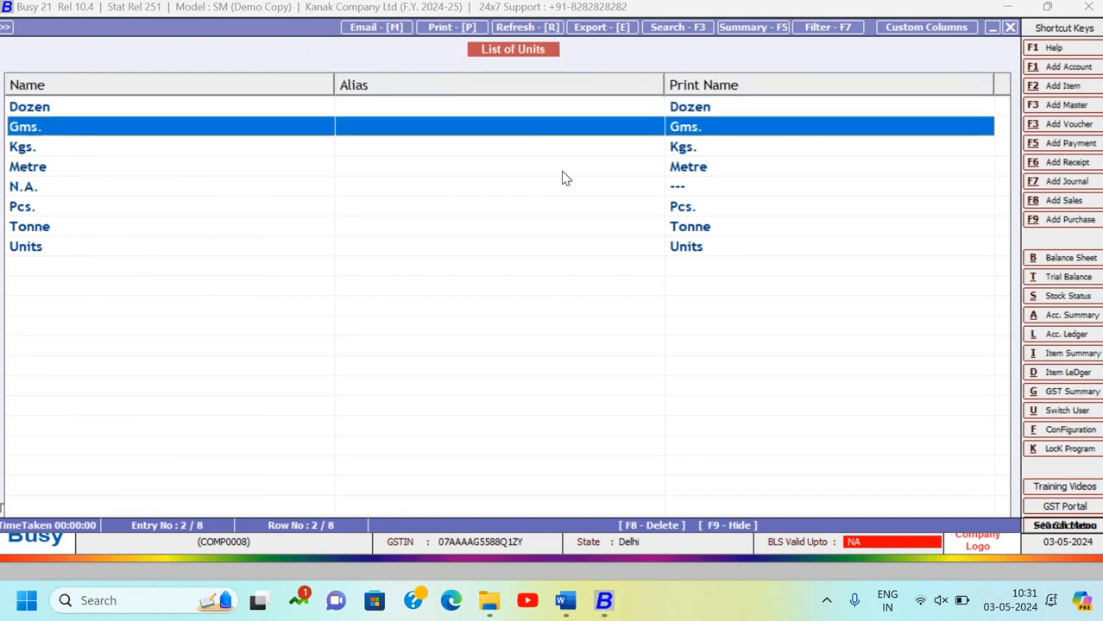
pyautogui.press('Down')
pyautogui.press('Down')
pyautogui.press('Down')
pyautogui.press('Down')
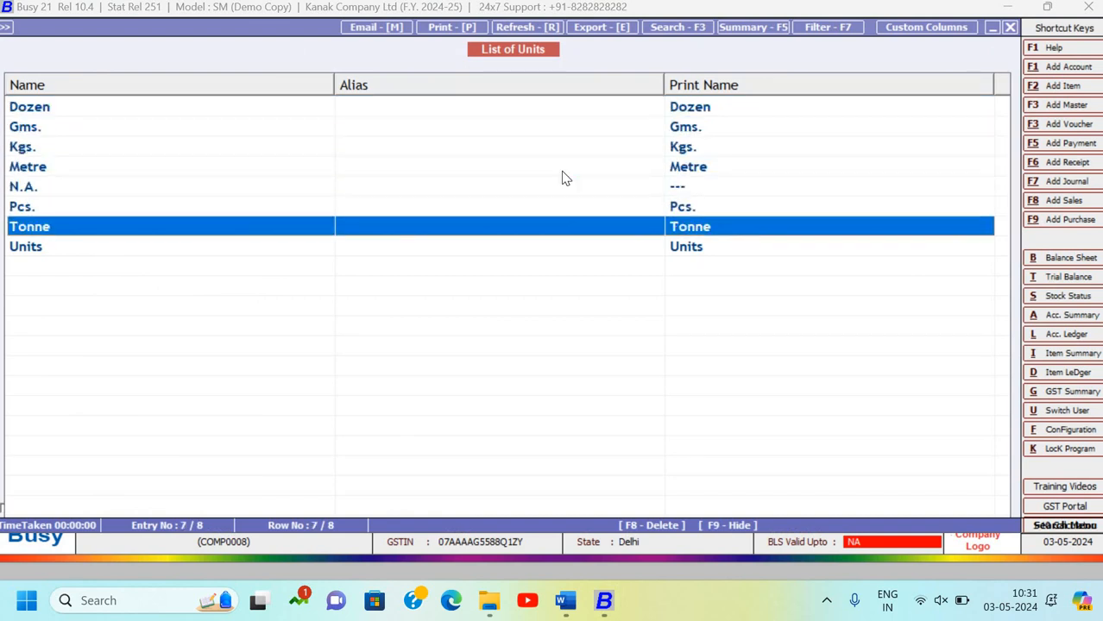
pyautogui.press('Up')
pyautogui.press('Up')
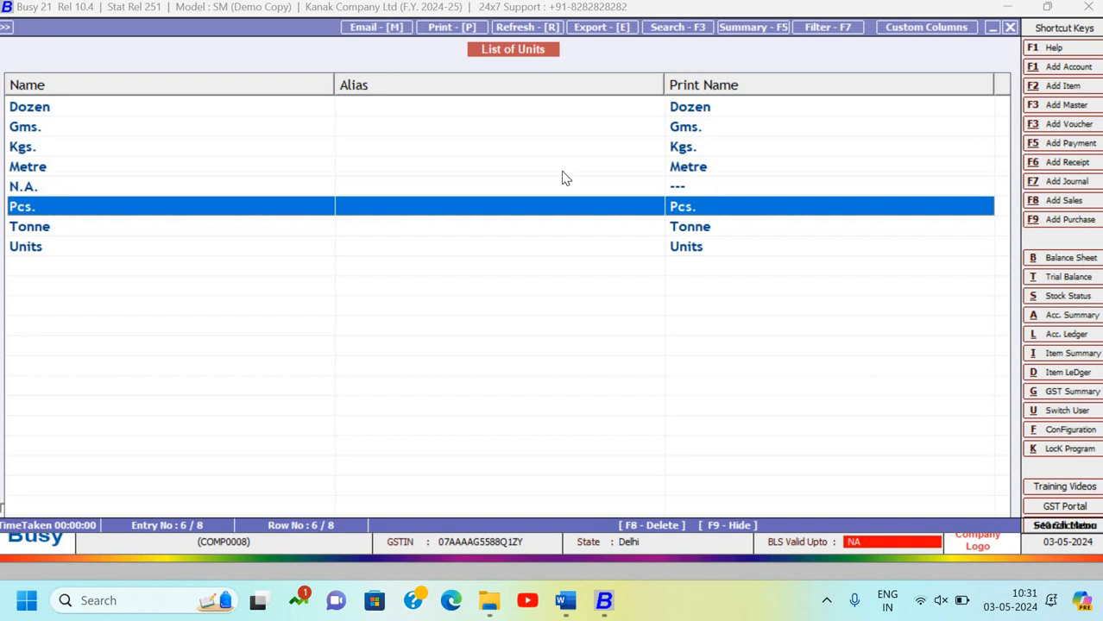
pyautogui.press('Down')
pyautogui.press('Down')
pyautogui.press('Up')
pyautogui.press('Up')
pyautogui.press('Up')
pyautogui.press('Up')
pyautogui.press('Up')
pyautogui.press('Up')
pyautogui.press('Up')
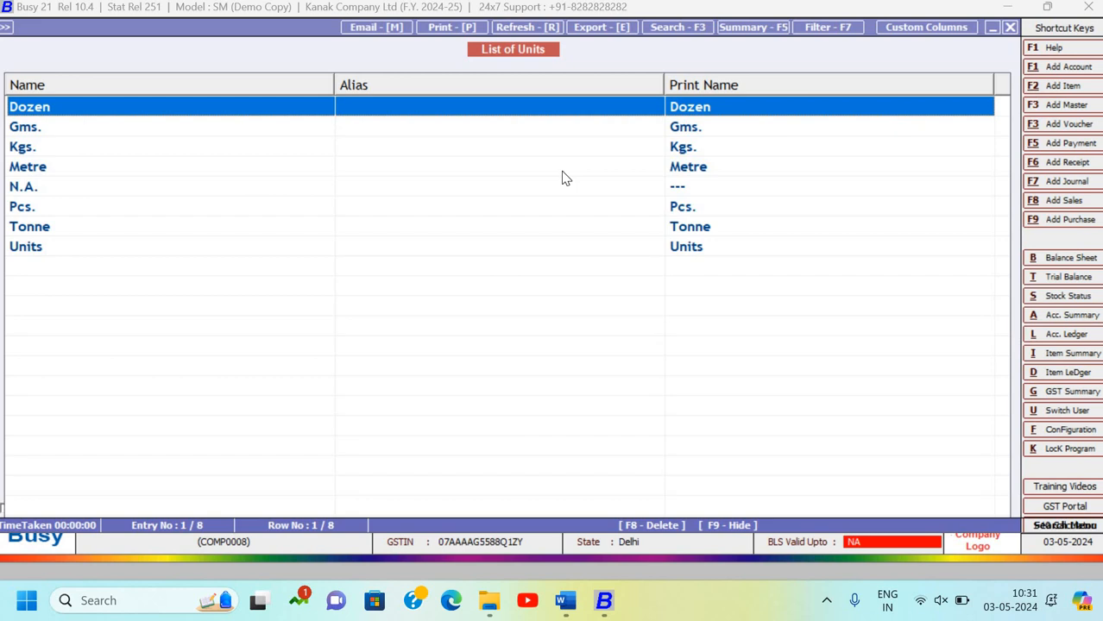
pyautogui.press('Escape')
pyautogui.press('Escape')
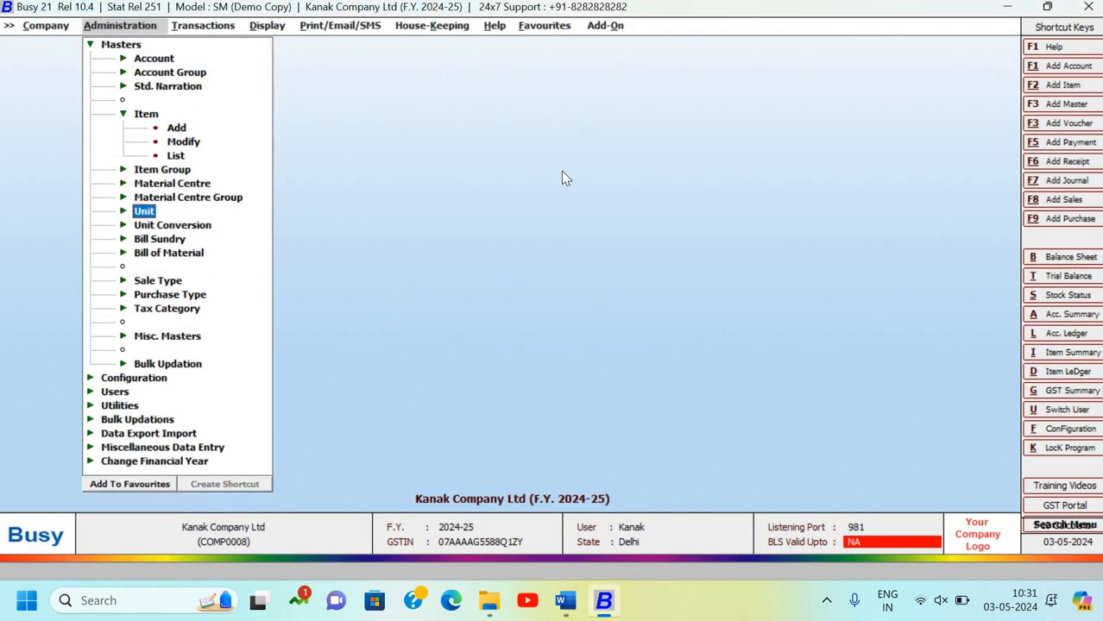
# Start a new unit master named Box with no alias and the print name Box
pyautogui.press('Return')
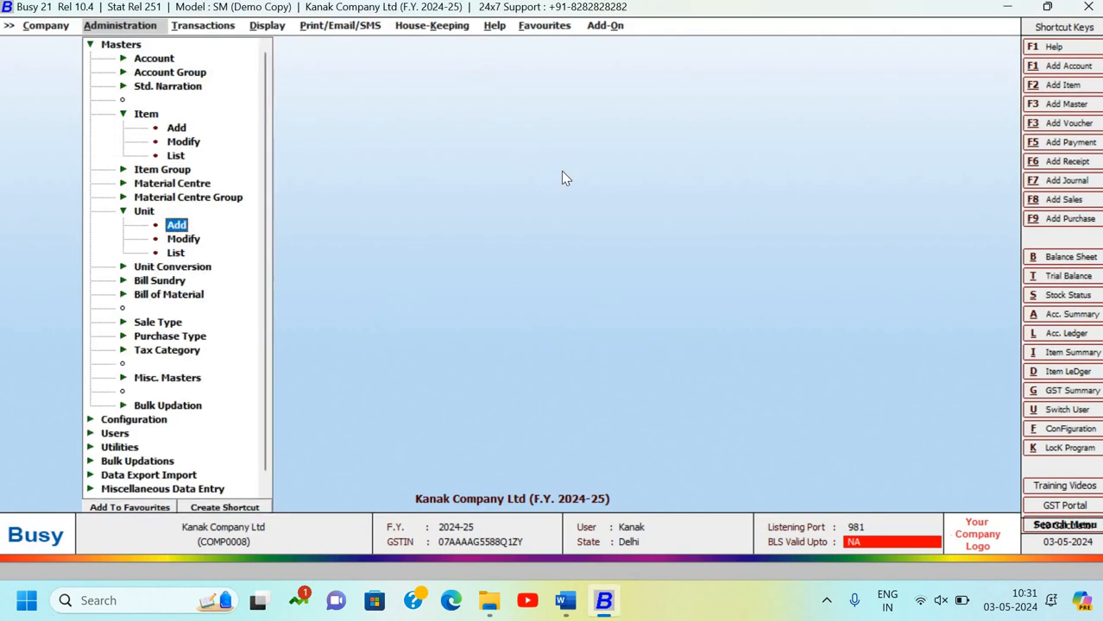
pyautogui.press('Return')
pyautogui.write('Box')
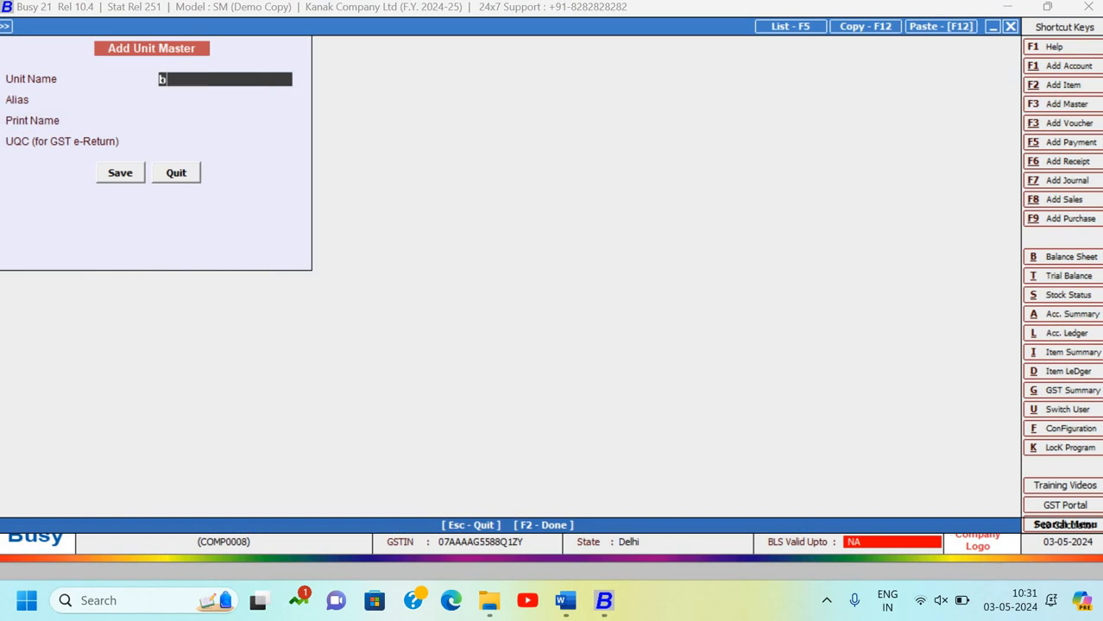
pyautogui.press('Return')
pyautogui.press('Return')
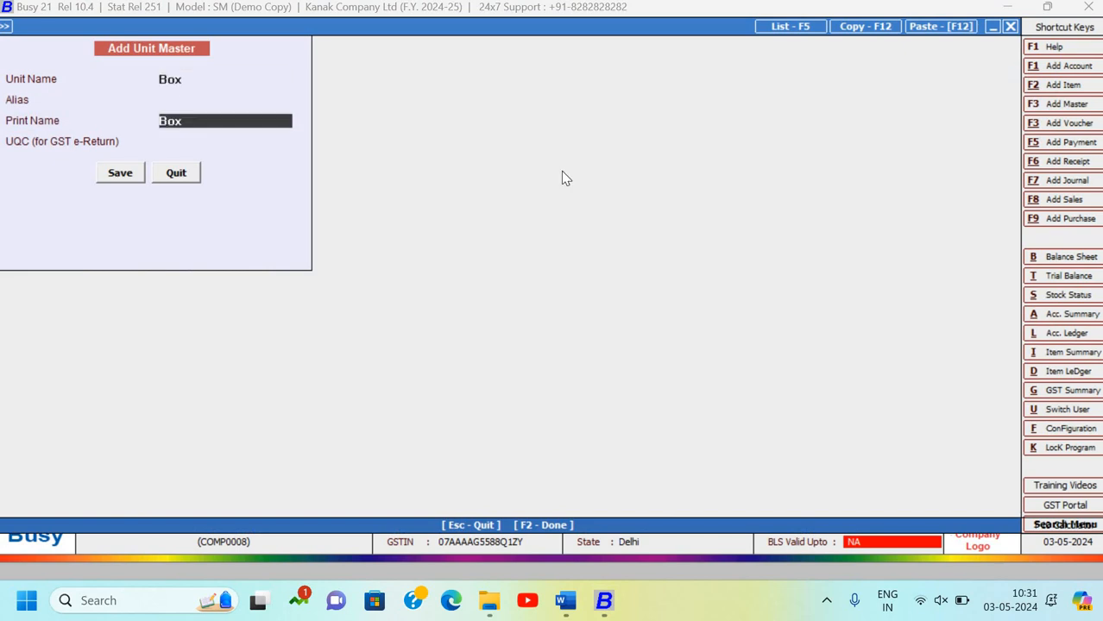
pyautogui.press('Return')
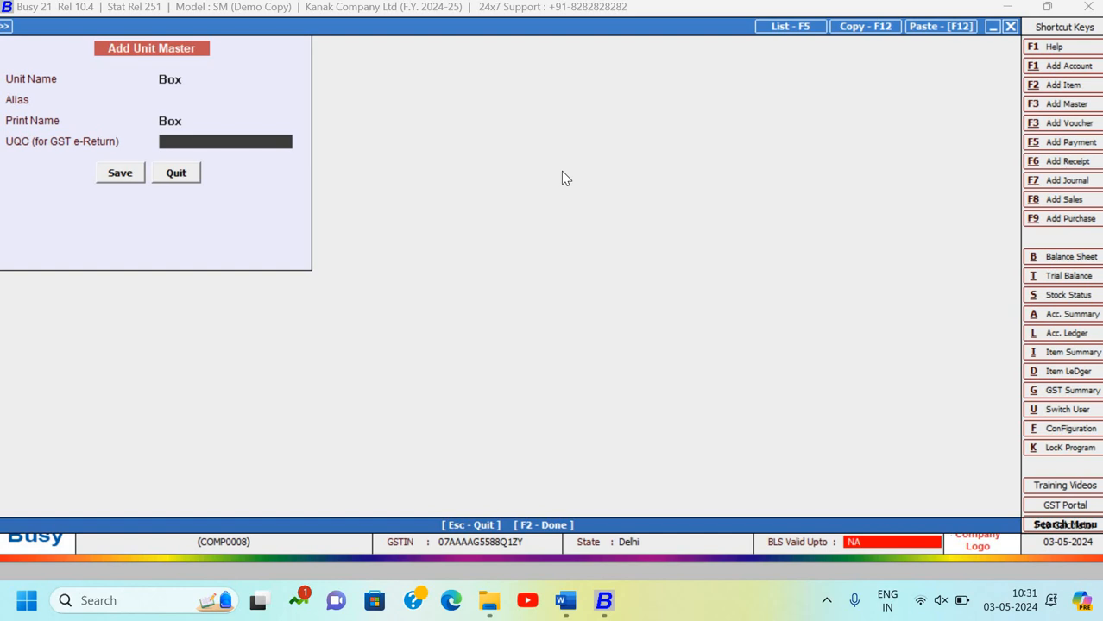
# Assign the UQC BOX-BOX for GST e-Return to the new unit, save it and leave the unit form
pyautogui.write('b')
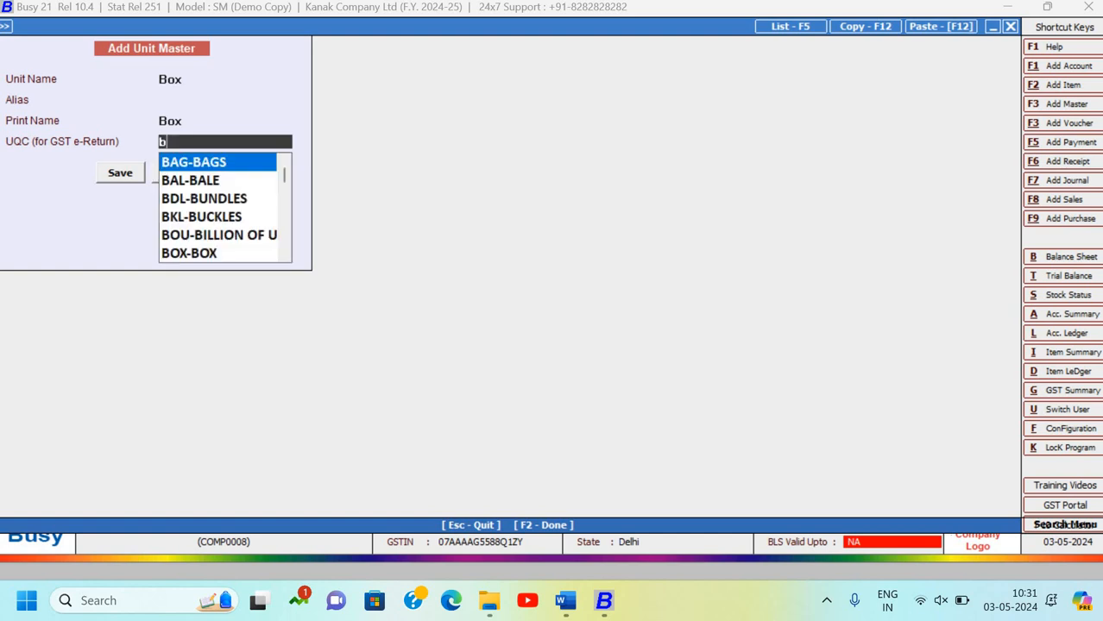
pyautogui.write('ox')
pyautogui.press('Return')
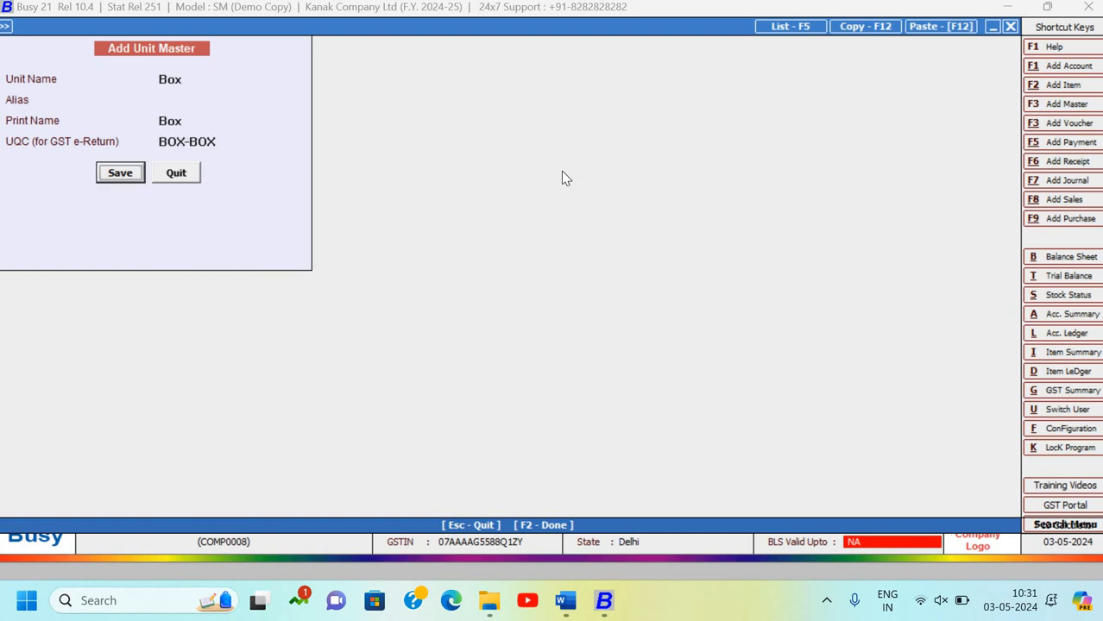
pyautogui.press('Return')
pyautogui.press('Escape')
pyautogui.press('Return')
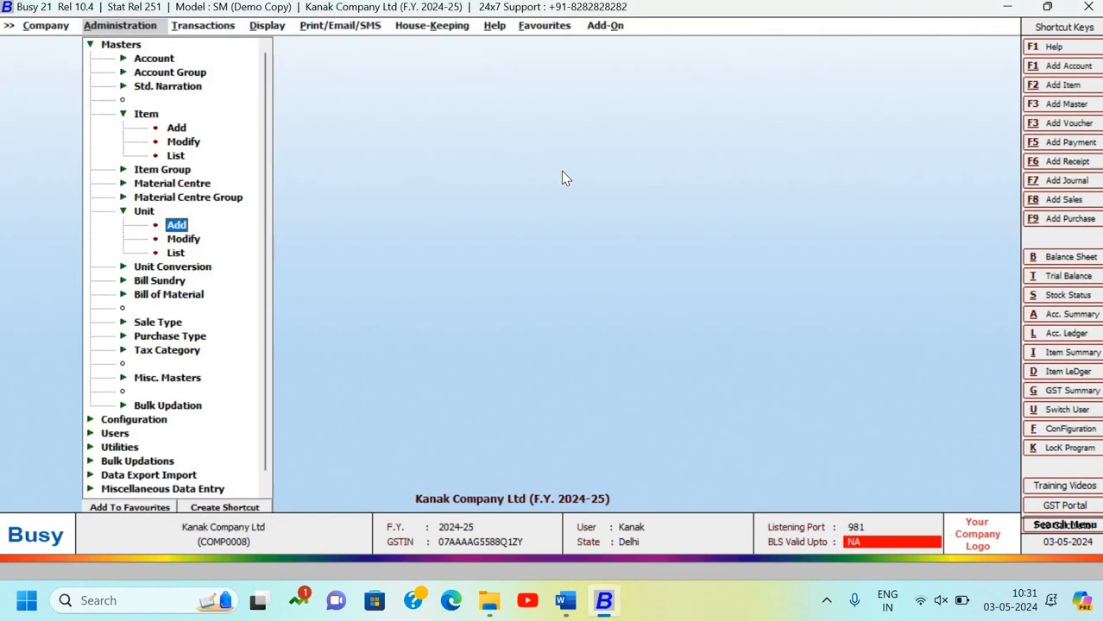
pyautogui.press('Down')
pyautogui.press('Down')
pyautogui.press('Down')
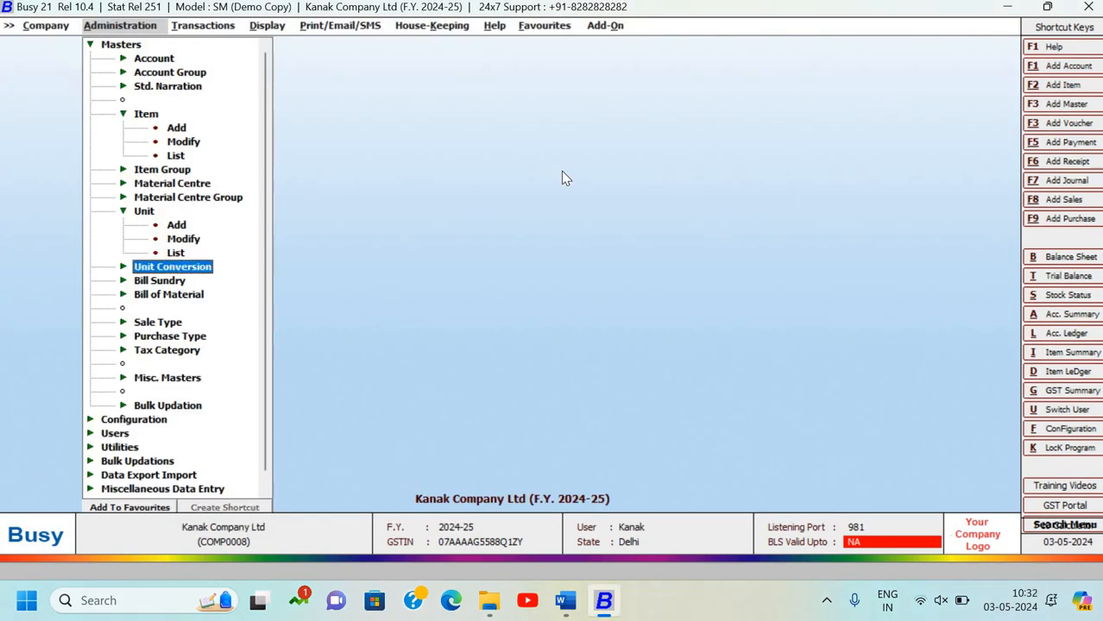
pyautogui.press('Return')
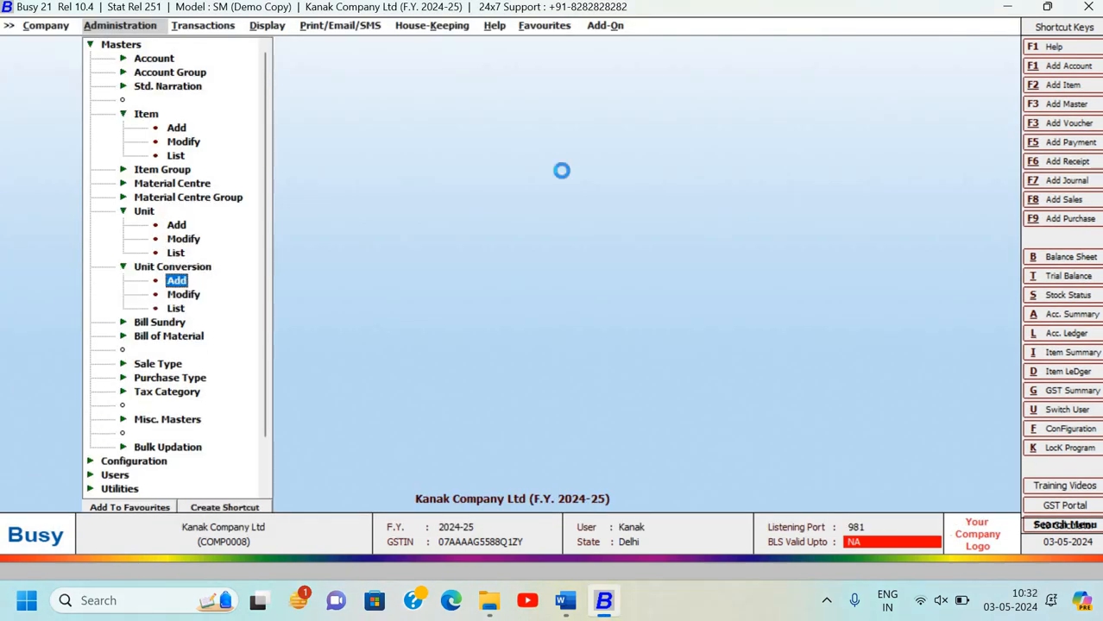
pyautogui.press('Return')
pyautogui.press('Escape')
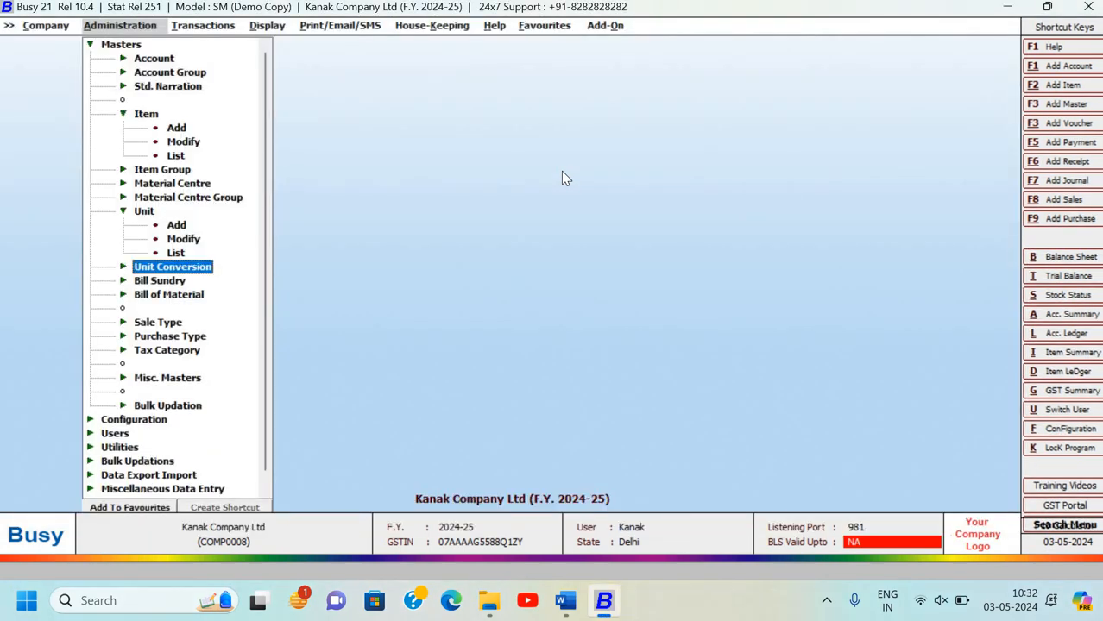
# Display the list of unit conversions on screen, check the existing main and sub unit pairs, and close it
pyautogui.press('Down')
pyautogui.press('Up')
pyautogui.press('Return')
pyautogui.press('Down')
pyautogui.press('Down')
pyautogui.press('Return')
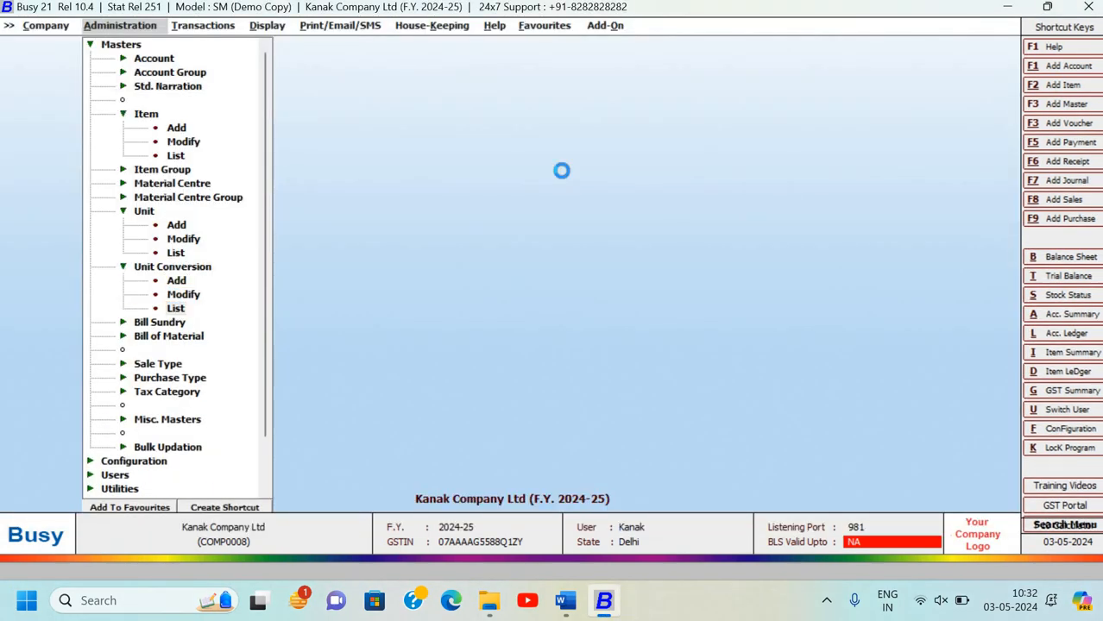
pyautogui.press('Return')
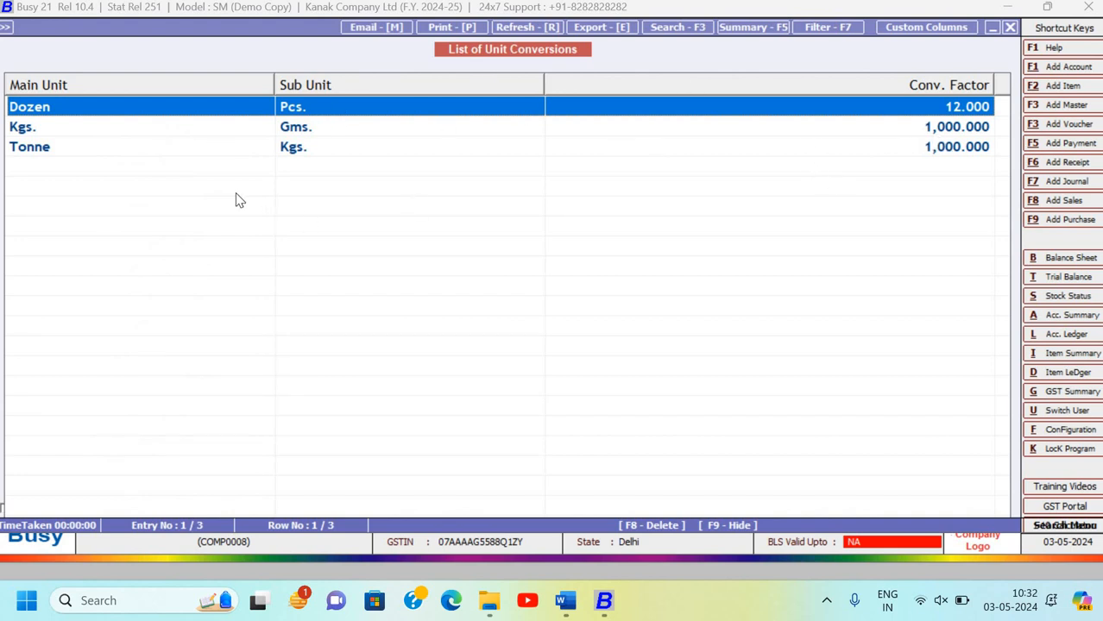
pyautogui.press('Escape')
pyautogui.press('Escape')
pyautogui.press('Escape')
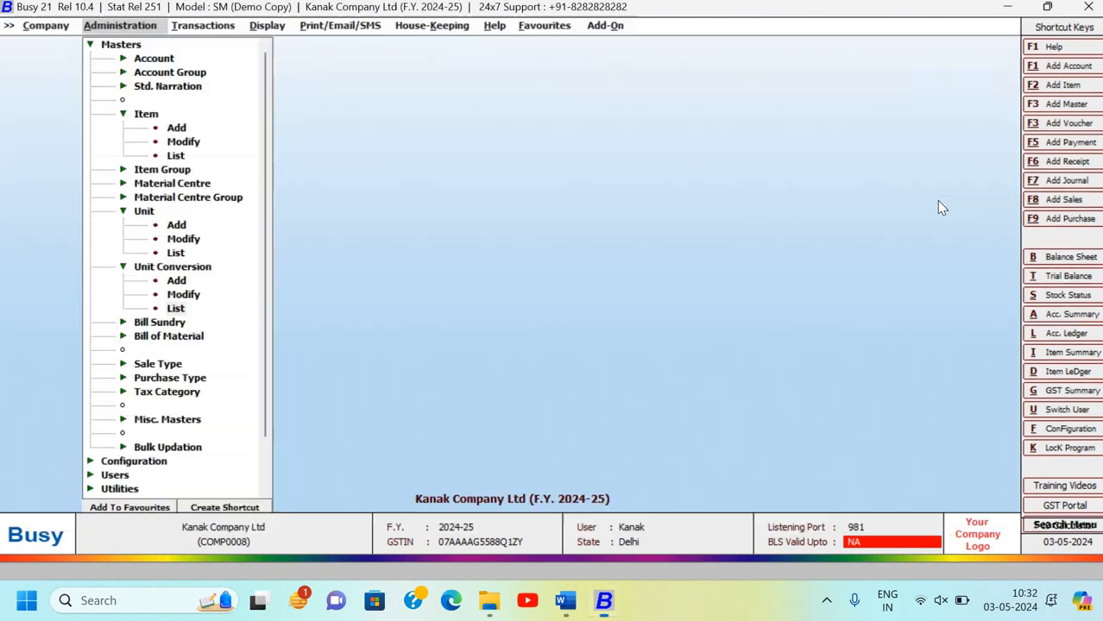
# Start a new unit conversion with Box as the main unit and Pcs. as the sub unit
pyautogui.press('Return')
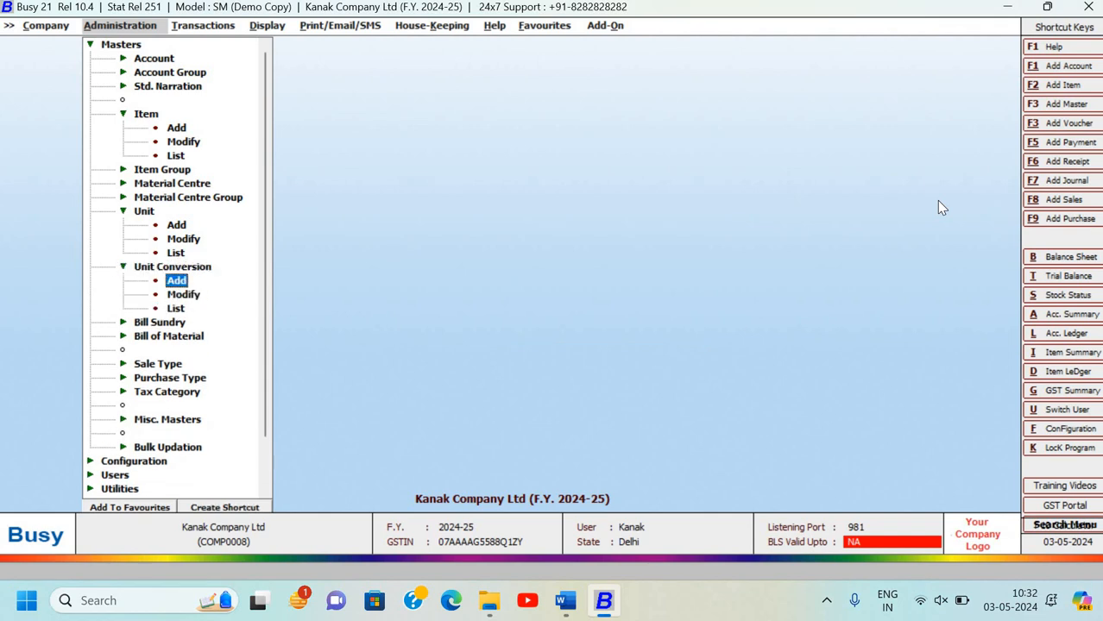
pyautogui.press('Return')
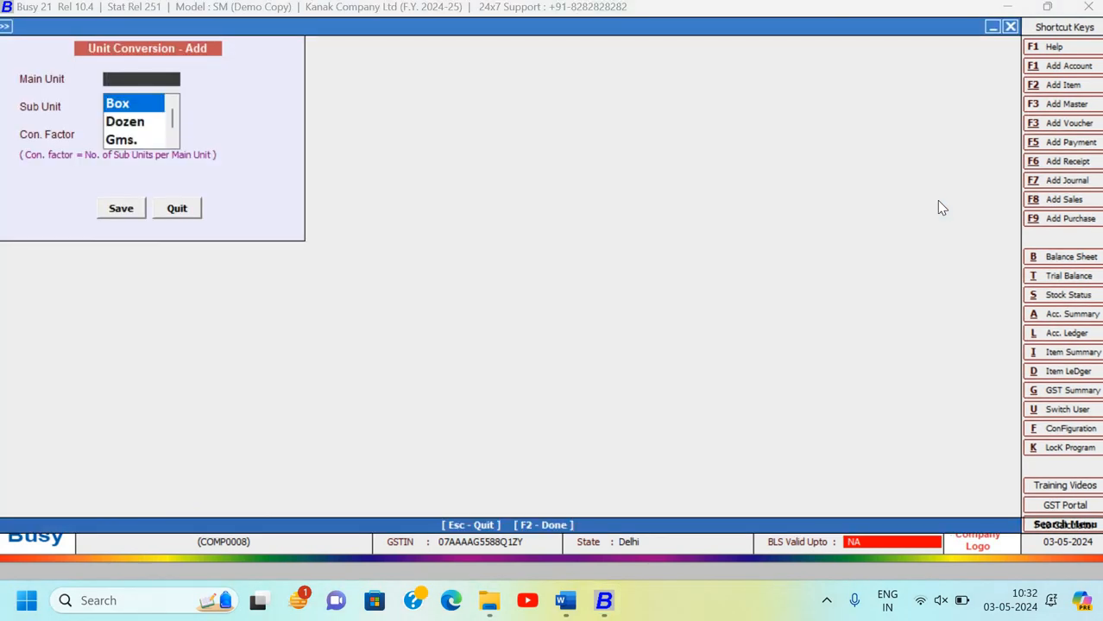
pyautogui.press('Return')
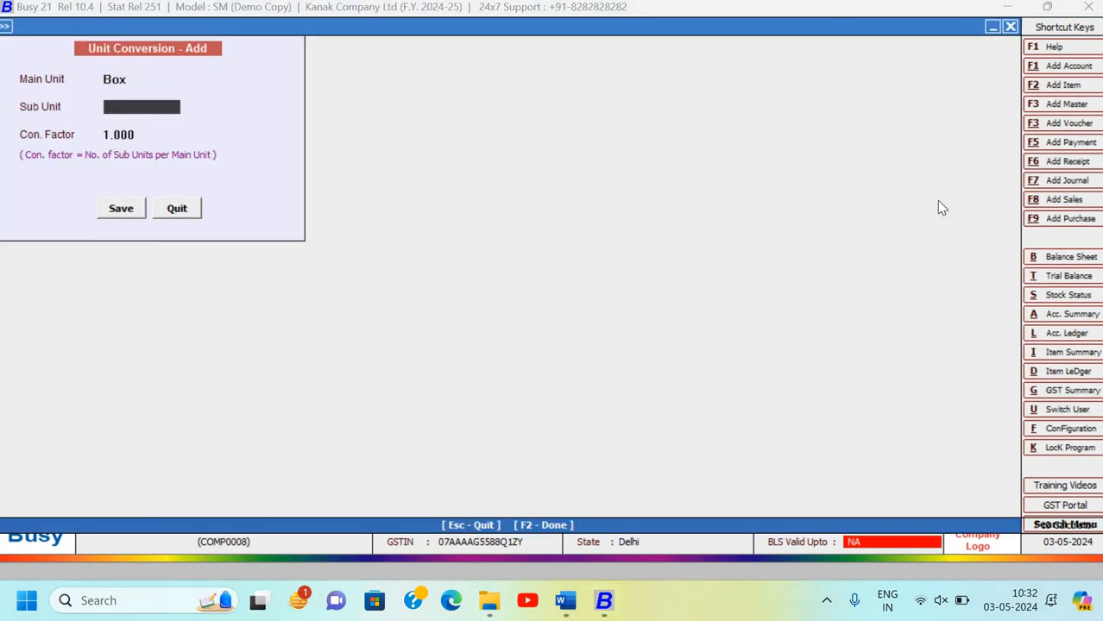
pyautogui.press('space')
pyautogui.press('Down')
pyautogui.press('Down')
pyautogui.press('Down')
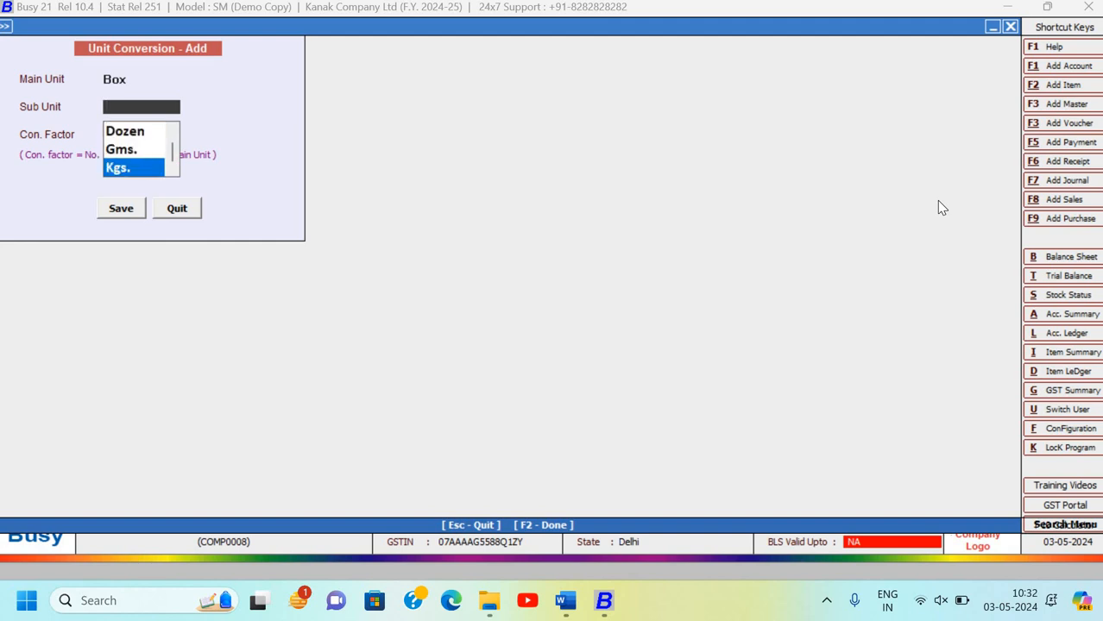
pyautogui.write('p')
pyautogui.press('Return')
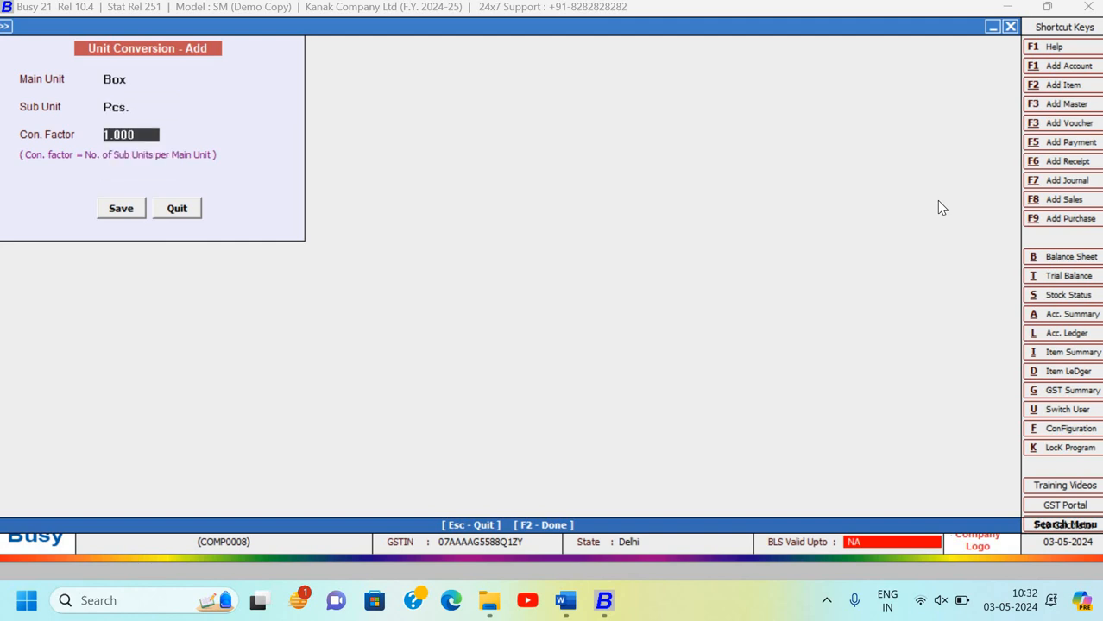
# Set the conversion factor to 24 sub units per main unit, save the conversion and leave the form
pyautogui.write('1')
pyautogui.press('BackSpace')
pyautogui.write('24')
pyautogui.press('Return')
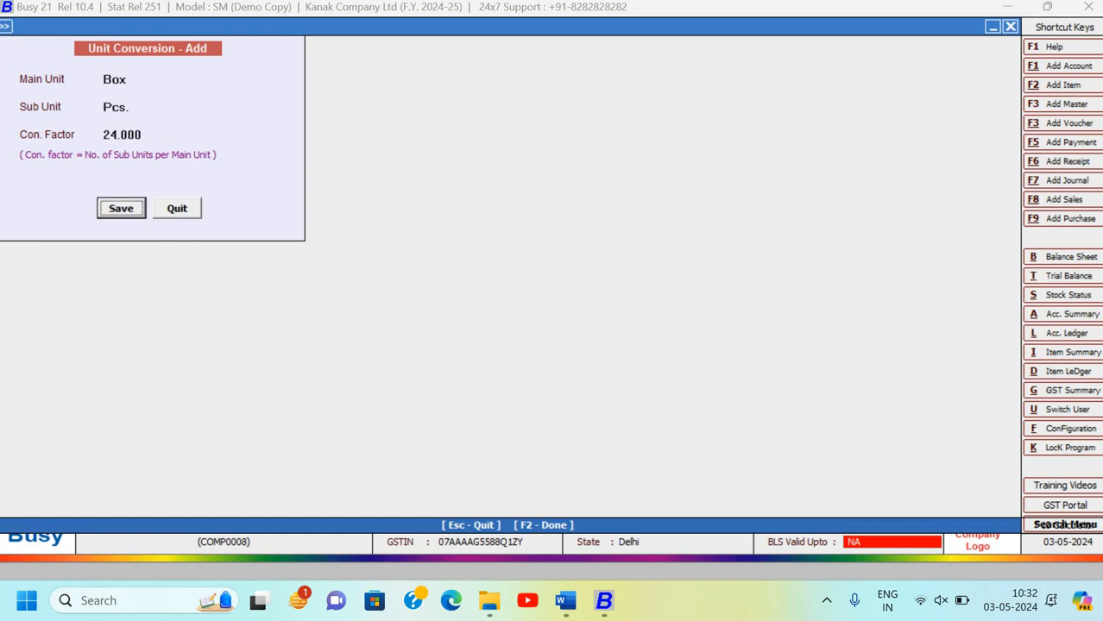
pyautogui.press('Return')
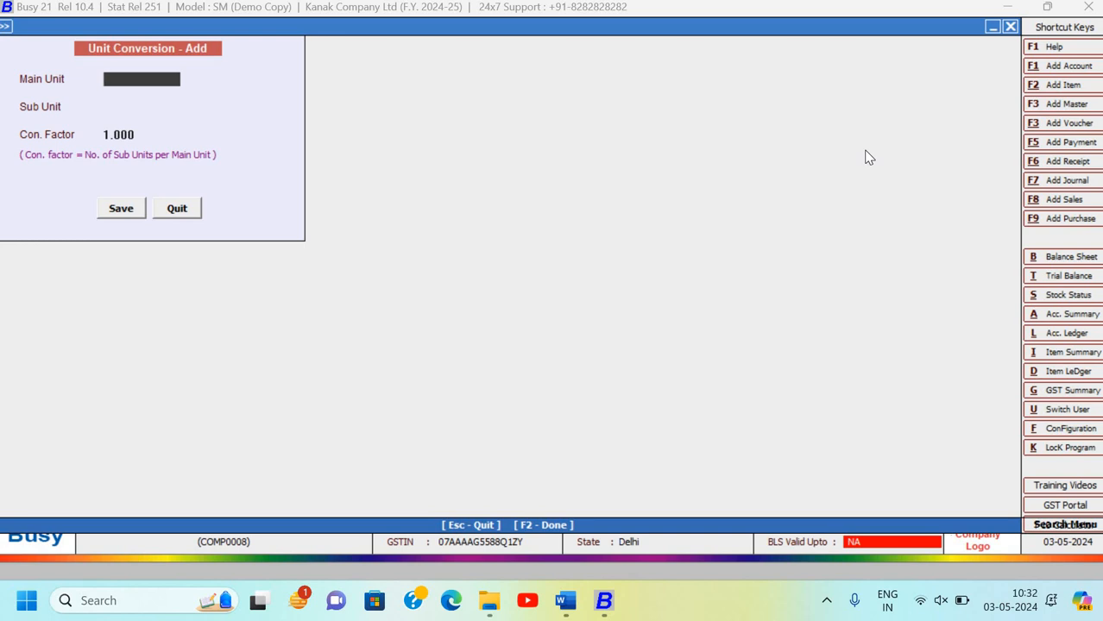
pyautogui.press('Escape')
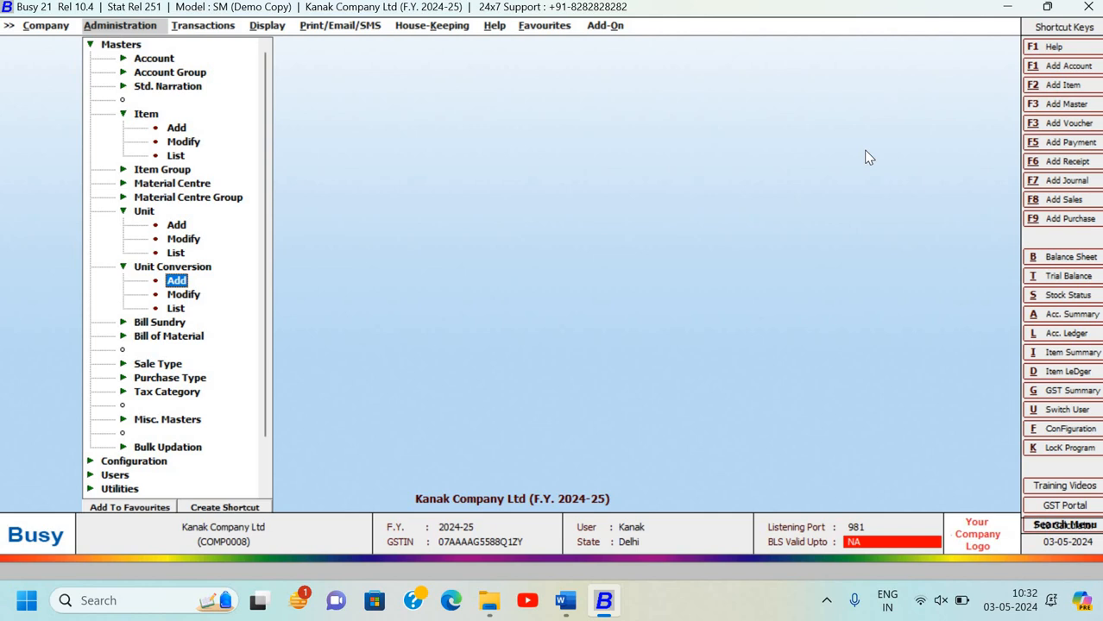
# Collapse the Unit Conversion and Unit branches in the masters tree
pyautogui.press('Up')
pyautogui.press('Left')
pyautogui.press('Down')
pyautogui.press('Up')
pyautogui.press('Up')
pyautogui.press('Up')
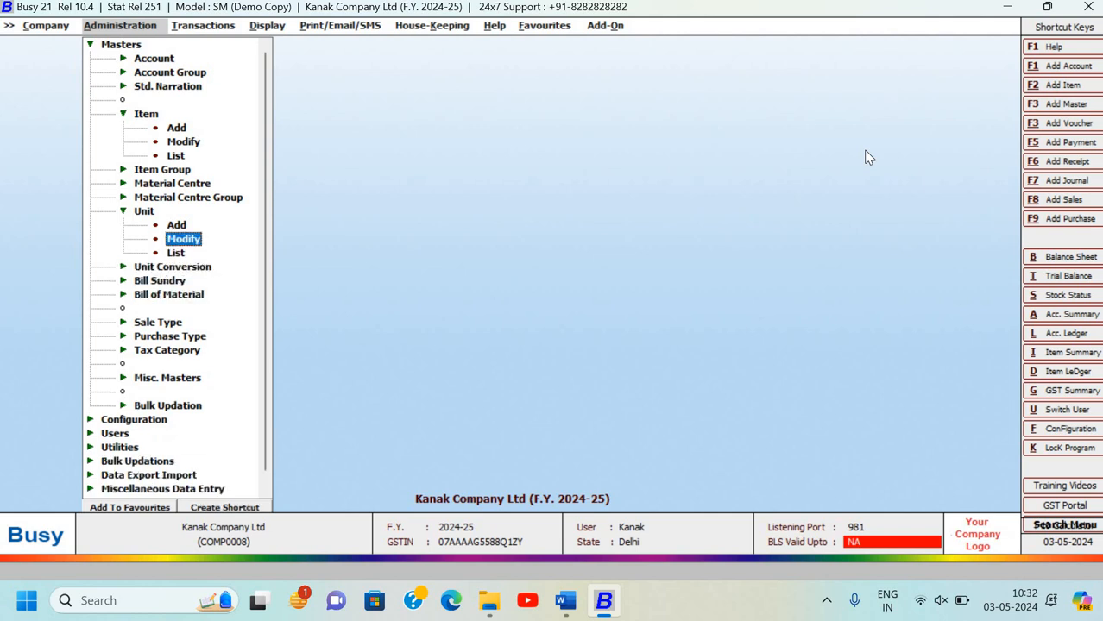
pyautogui.press('Up')
pyautogui.press('Up')
pyautogui.press('Left')
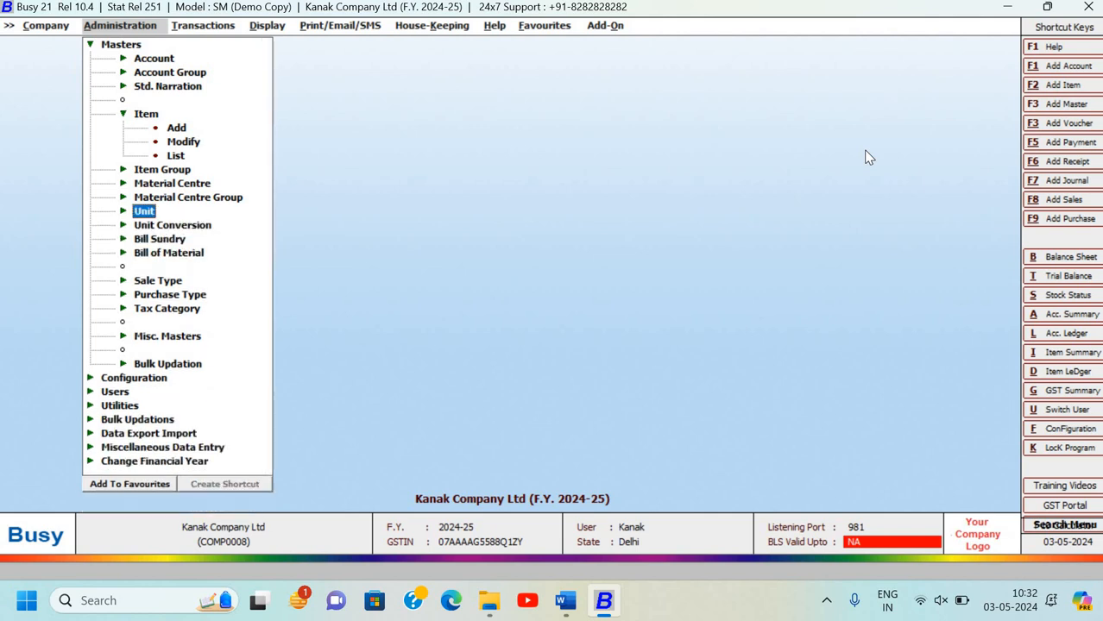
# Start a new item master and name it Lux, keeping Lux as the print name and leaving the alias blank
pyautogui.press('Up')
pyautogui.press('Up')
pyautogui.press('Up')
pyautogui.press('Up')
pyautogui.press('Up')
pyautogui.press('Up')
pyautogui.press('Up')
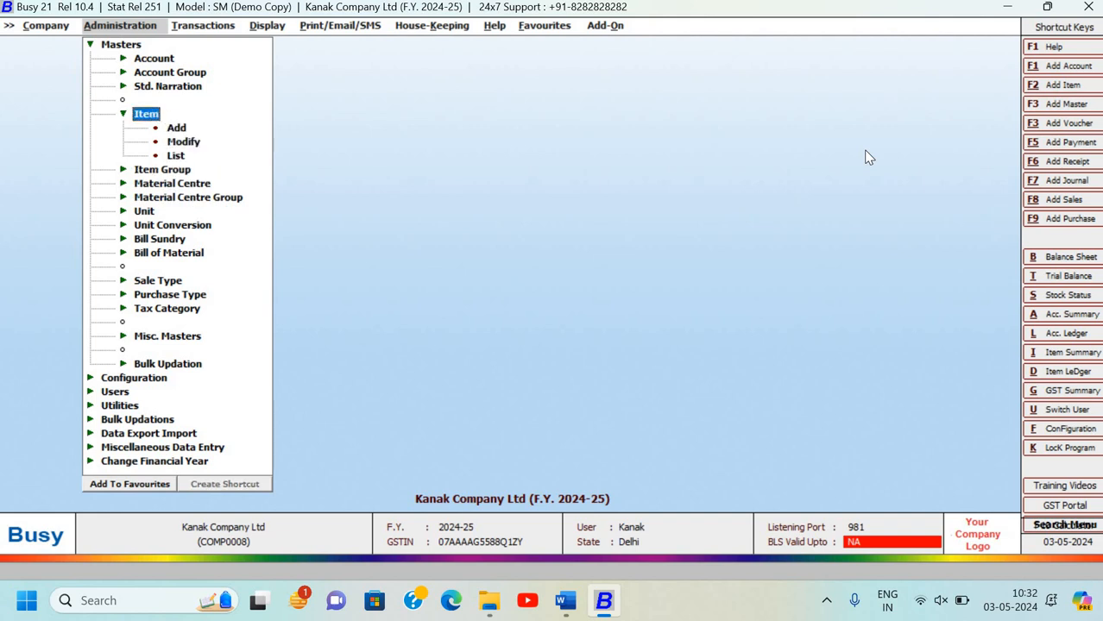
pyautogui.press('Left')
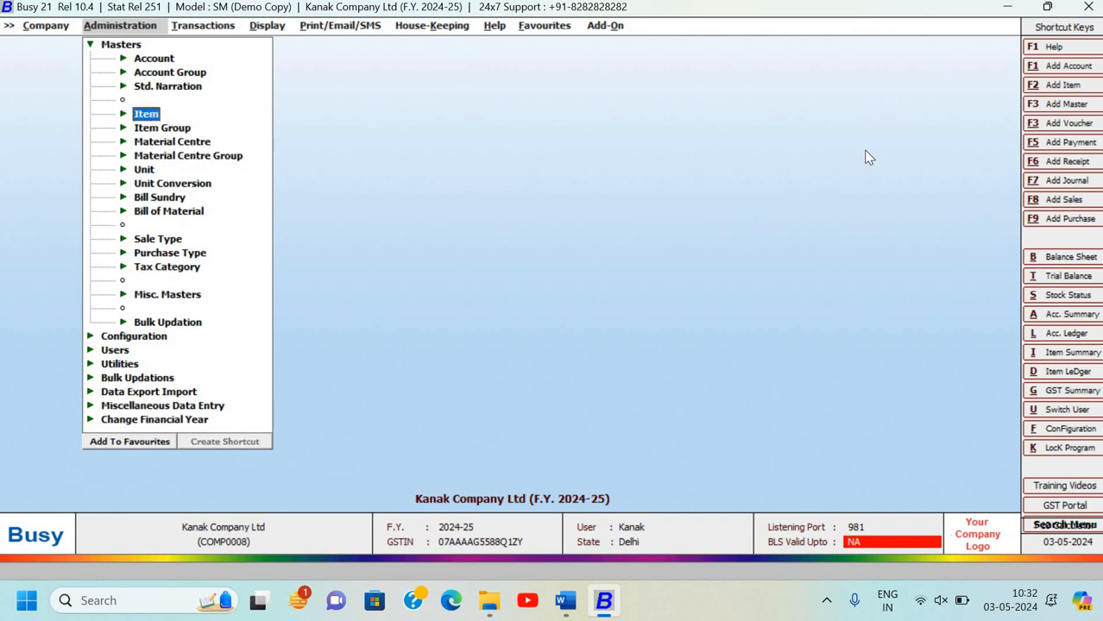
pyautogui.press('Right')
pyautogui.press('Down')
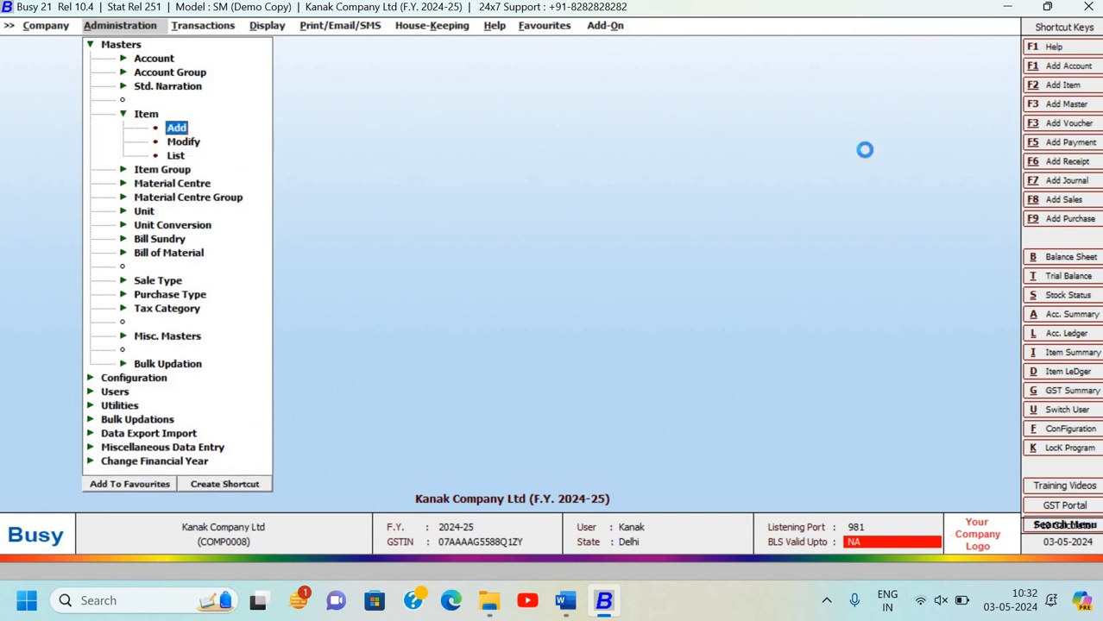
pyautogui.press('Return')
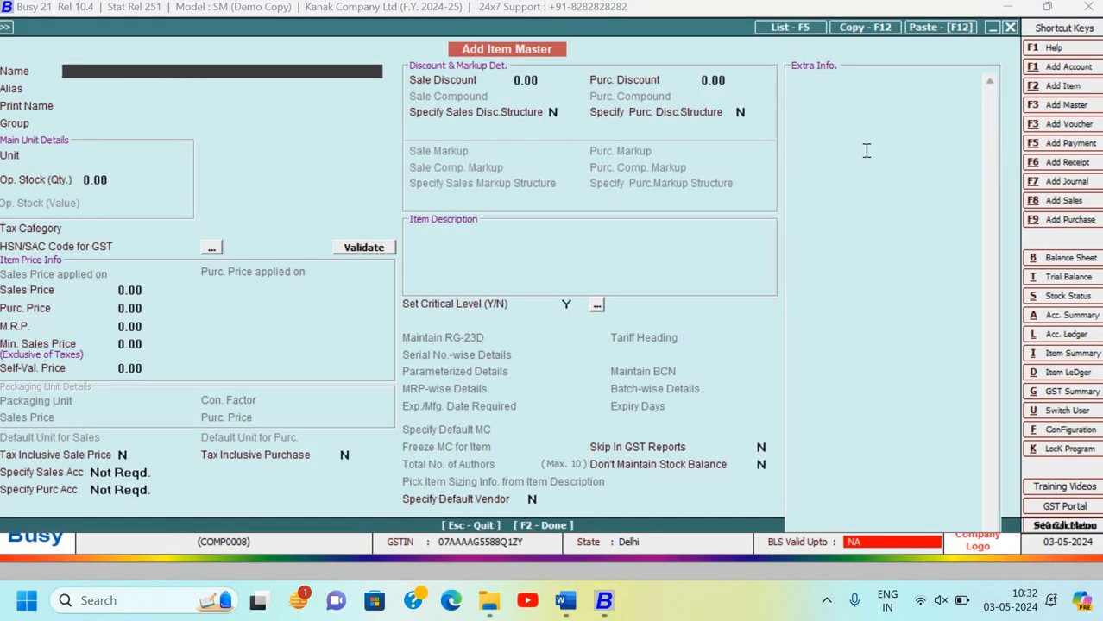
pyautogui.write('Lux')
pyautogui.press('Return')
pyautogui.press('Return')
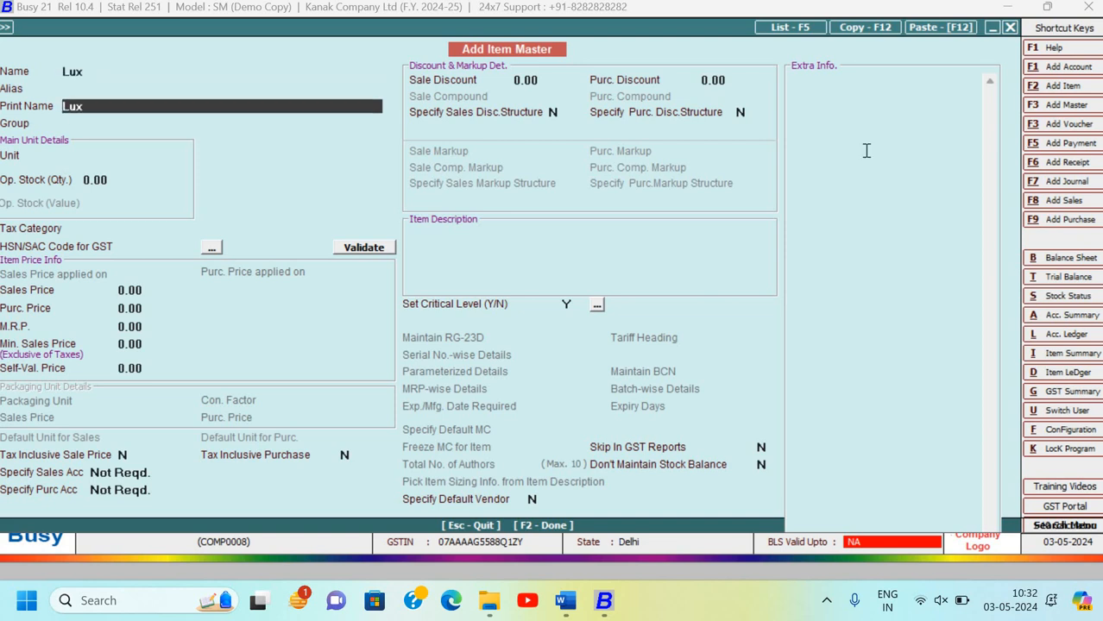
pyautogui.press('Return')
# Assign the Lux item to the Soap group and set its main unit to Pcs
pyautogui.write('s')
pyautogui.press('Down')
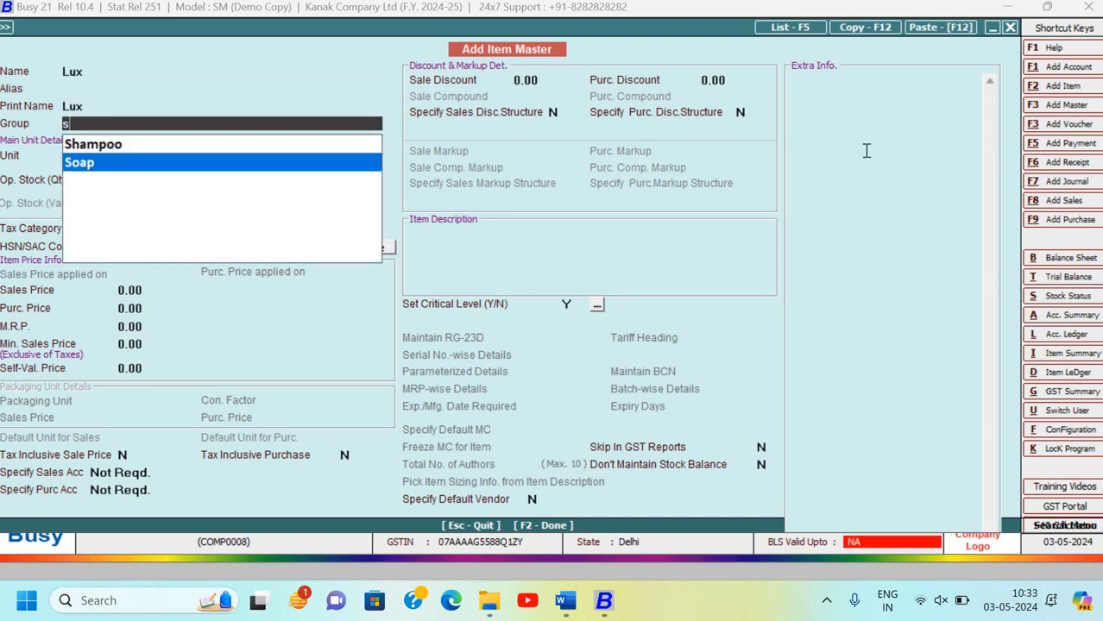
pyautogui.press('Return')
pyautogui.write('p')
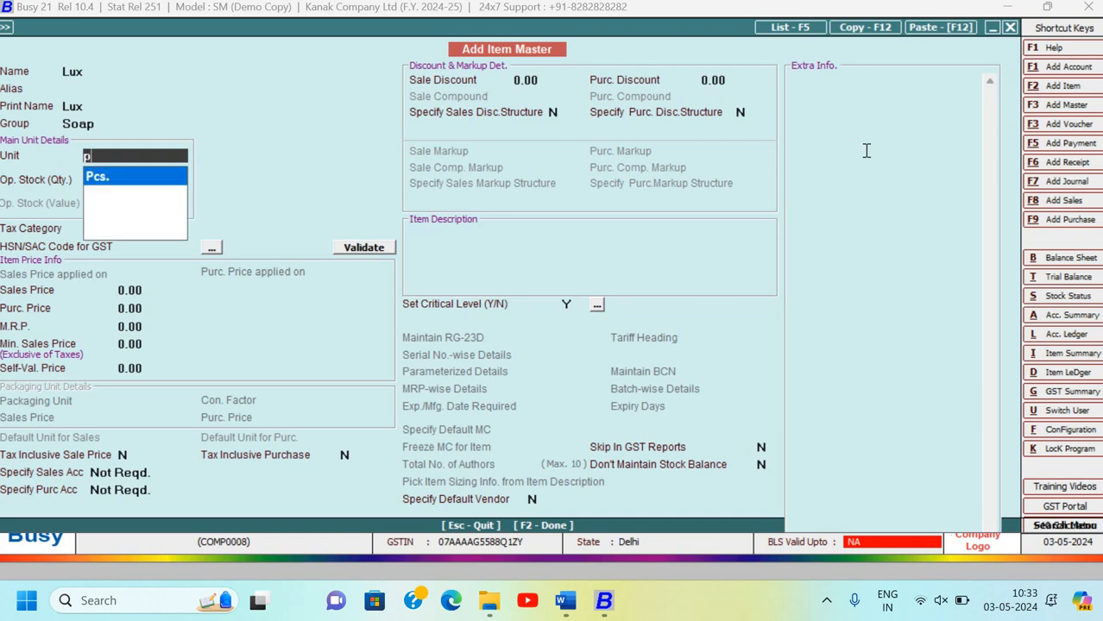
pyautogui.press('Return')
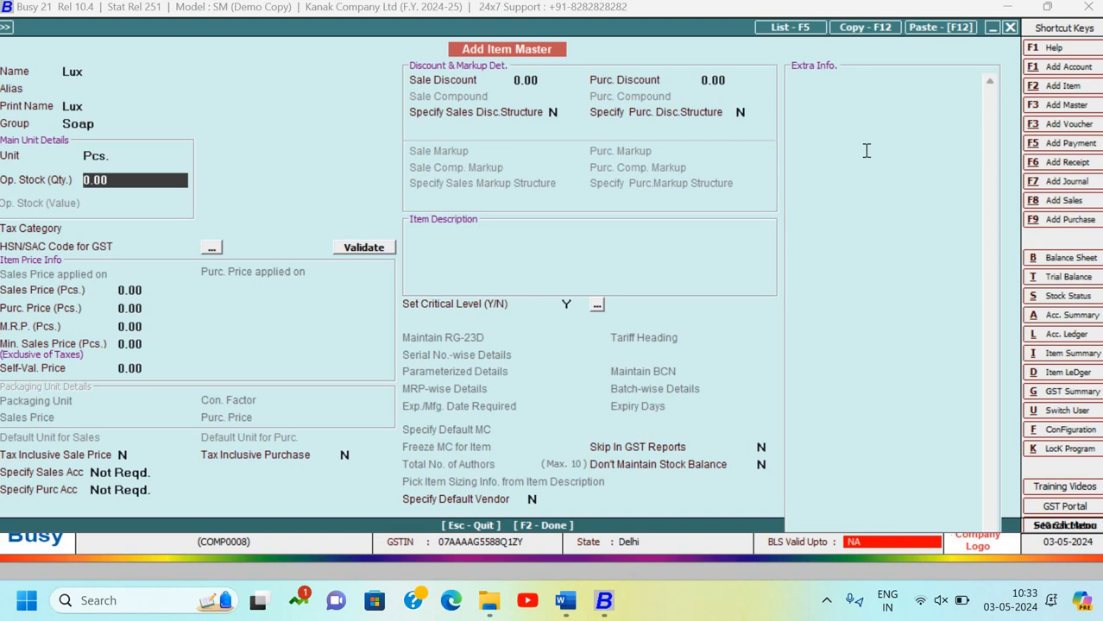
# Set the item's opening stock quantity to 100 and its opening stock value to 1000
pyautogui.write('100')
pyautogui.press('Return')
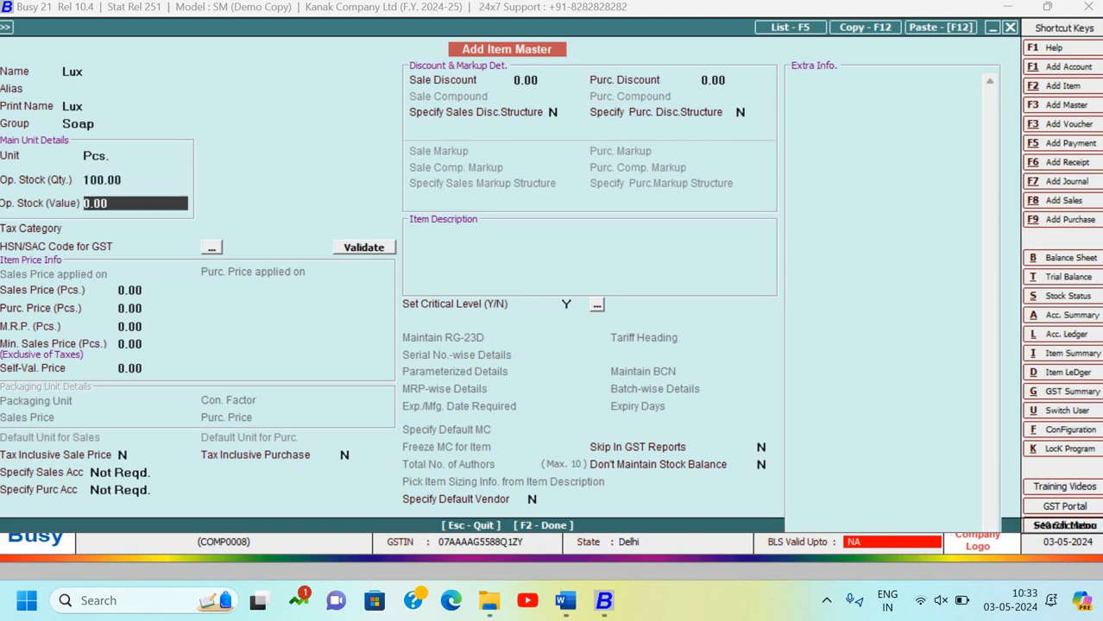
pyautogui.write('10')
pyautogui.press('BackSpace')
pyautogui.press('BackSpace')
pyautogui.write('1000')
pyautogui.press('Return')
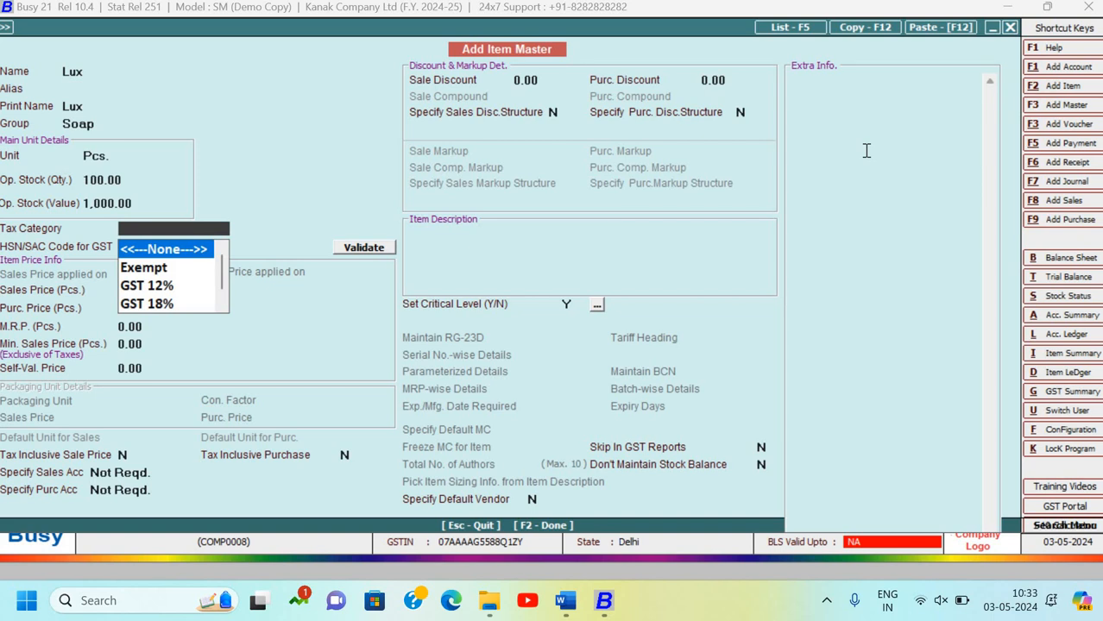
# Set the tax category to None, leaving the HSN/SAC code blank and all item prices at their defaults
pyautogui.press('Return')
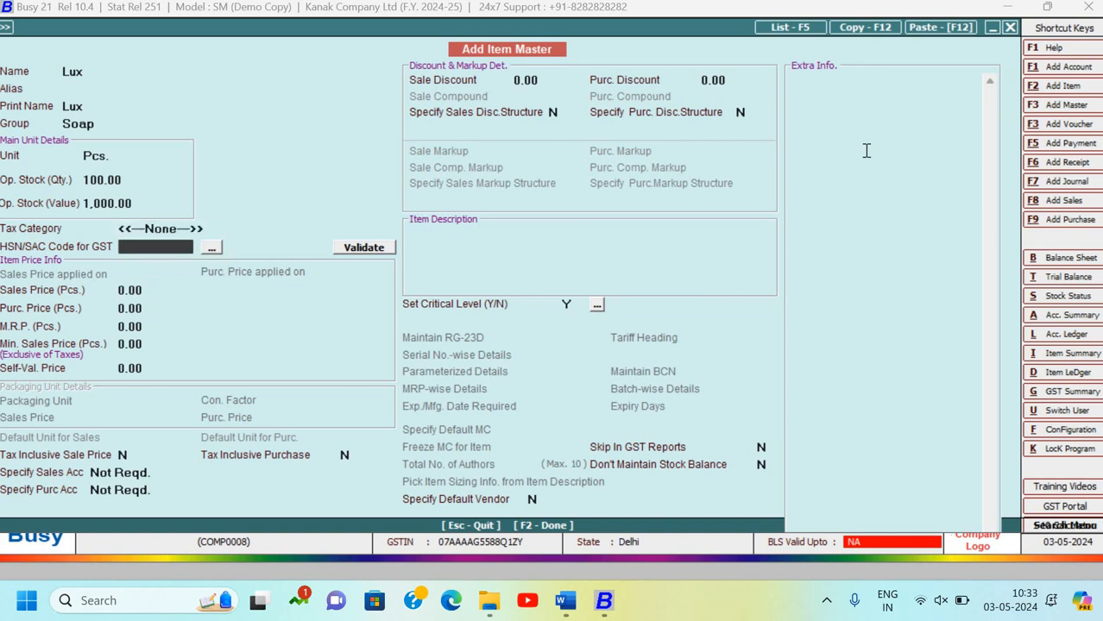
pyautogui.press('Return')
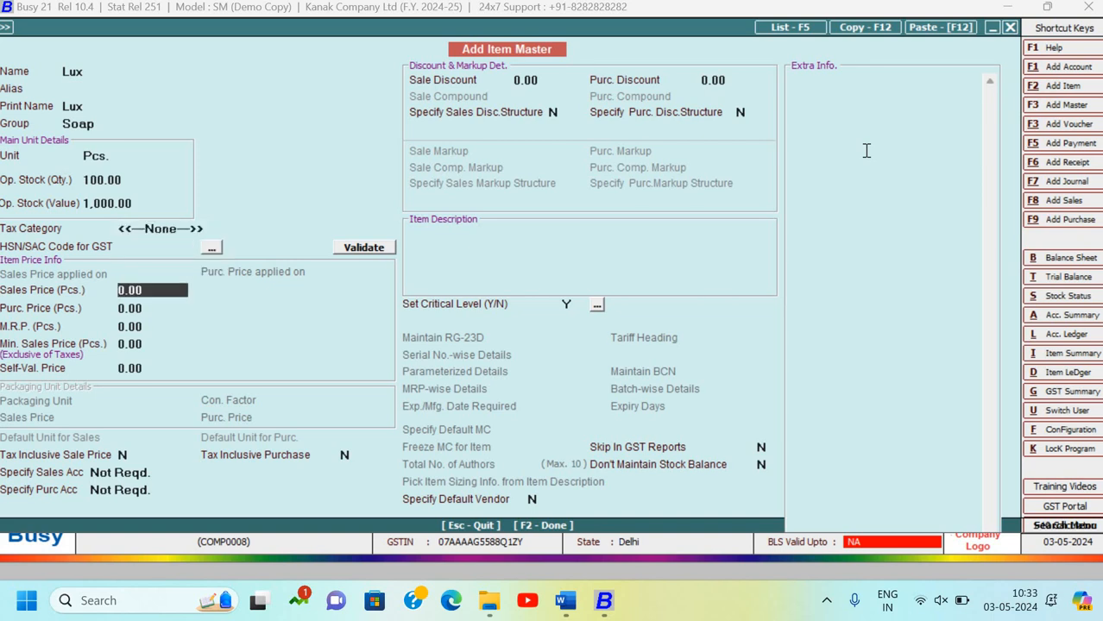
pyautogui.press('Return')
pyautogui.press('Up')
pyautogui.press('Return')
pyautogui.press('Return')
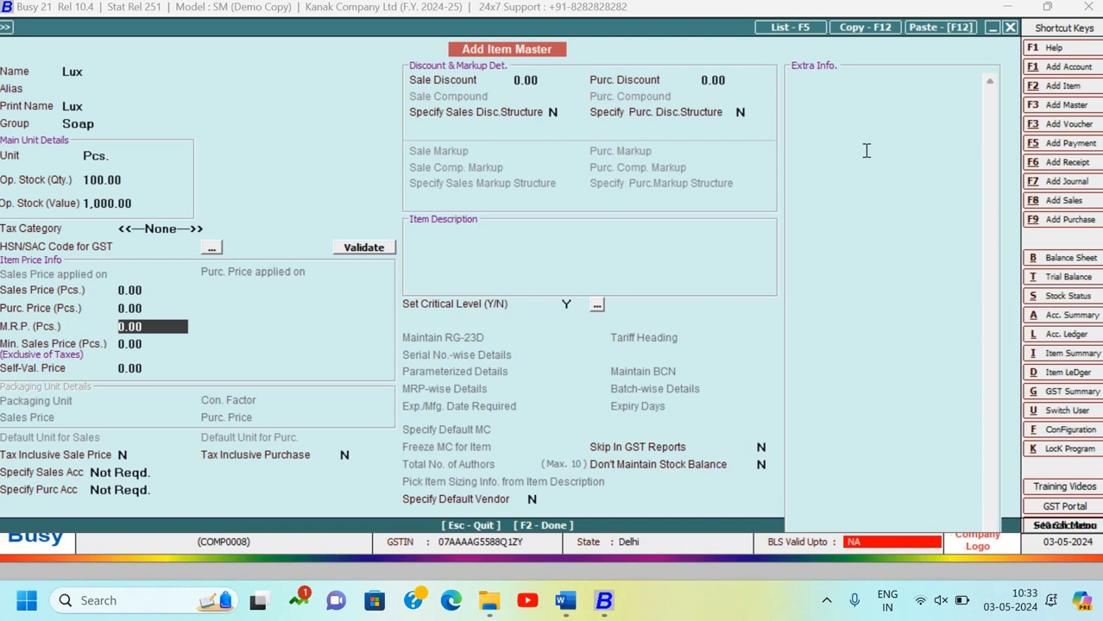
pyautogui.press('Up')
pyautogui.press('Up')
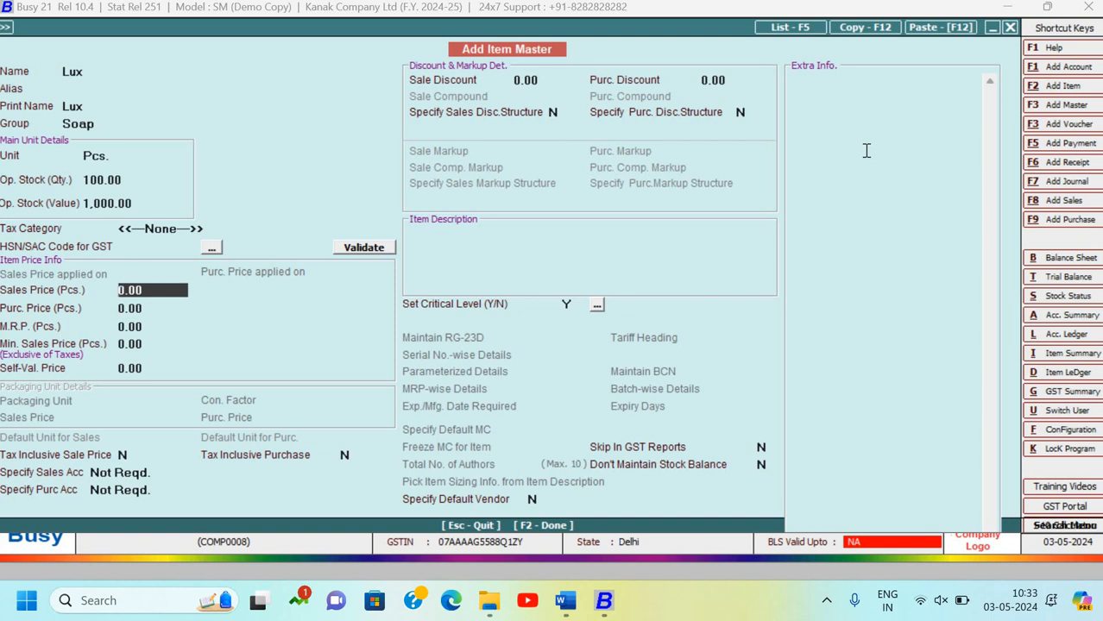
pyautogui.press('Down')
pyautogui.press('Down')
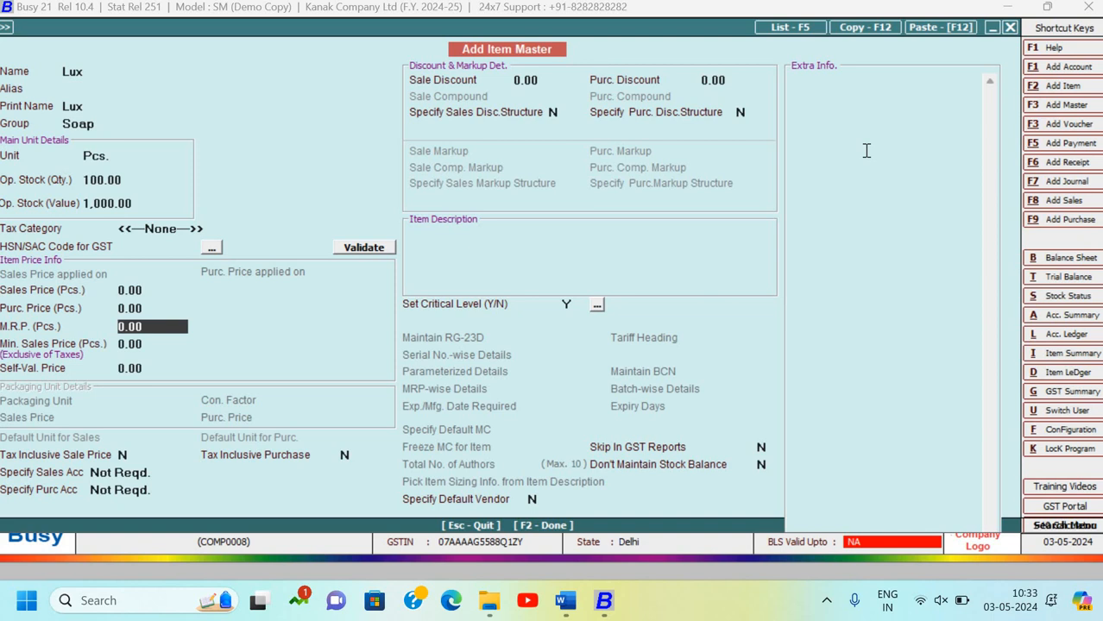
pyautogui.press('Return')
pyautogui.press('Return')
pyautogui.press('Return')
pyautogui.press('Return')
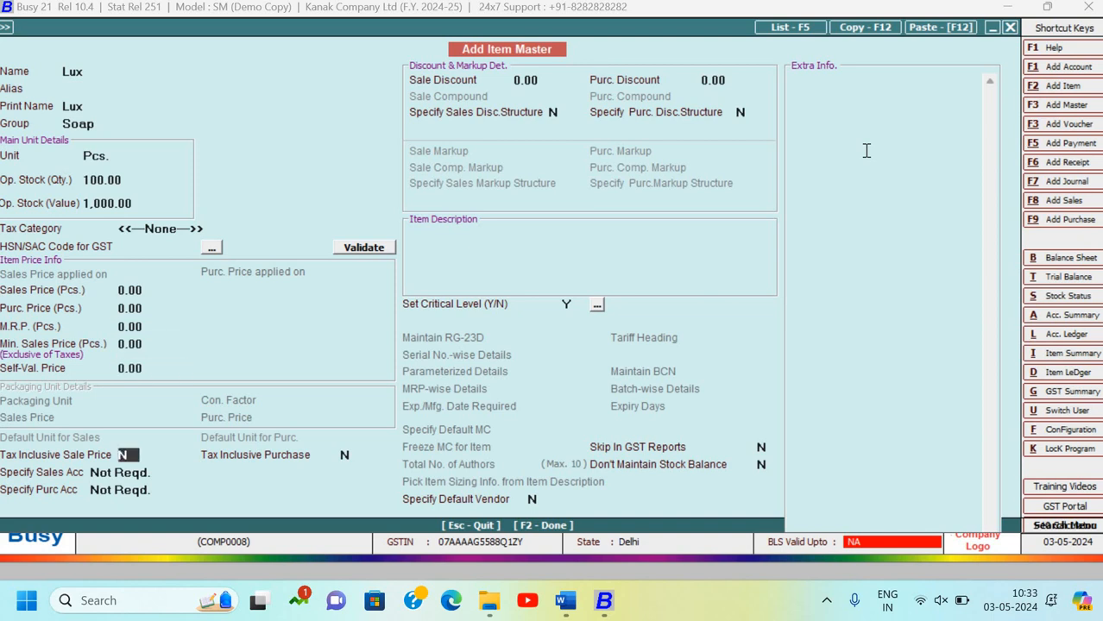
# Keep the default tax-inclusive, account and discount settings, and submit the item without an HSN/SAC code
pyautogui.press('Return')
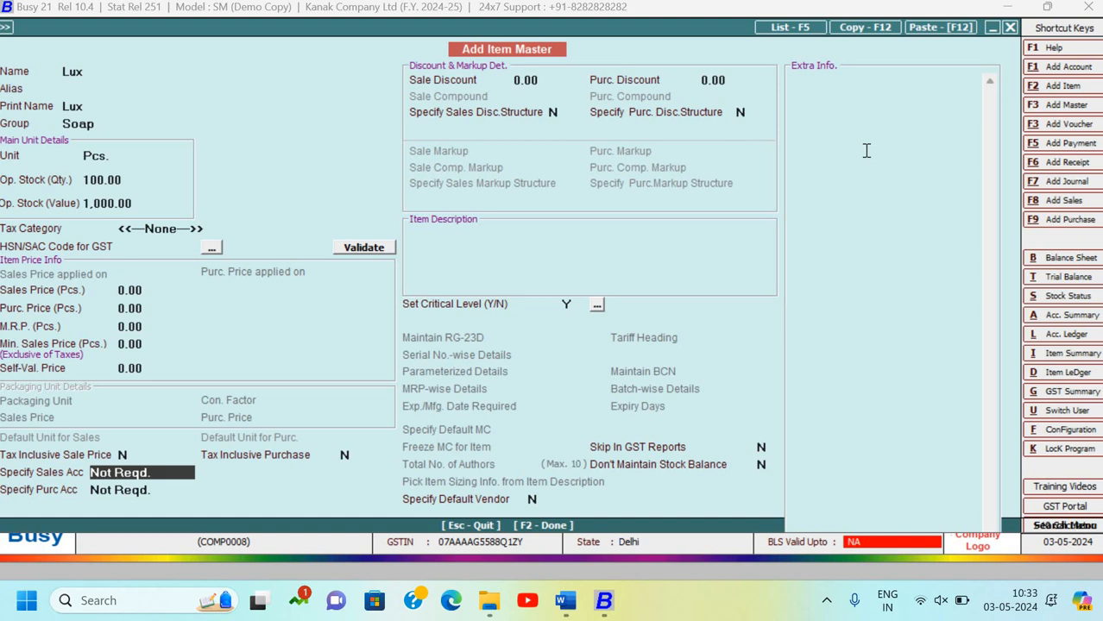
pyautogui.press('Return')
pyautogui.press('Return')
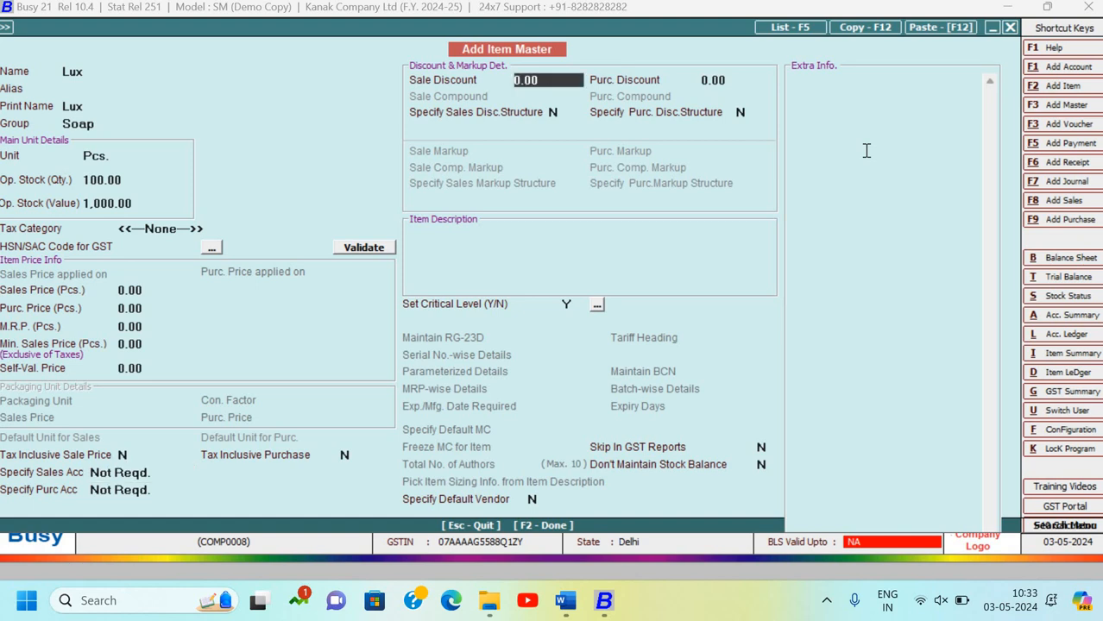
pyautogui.press('Return')
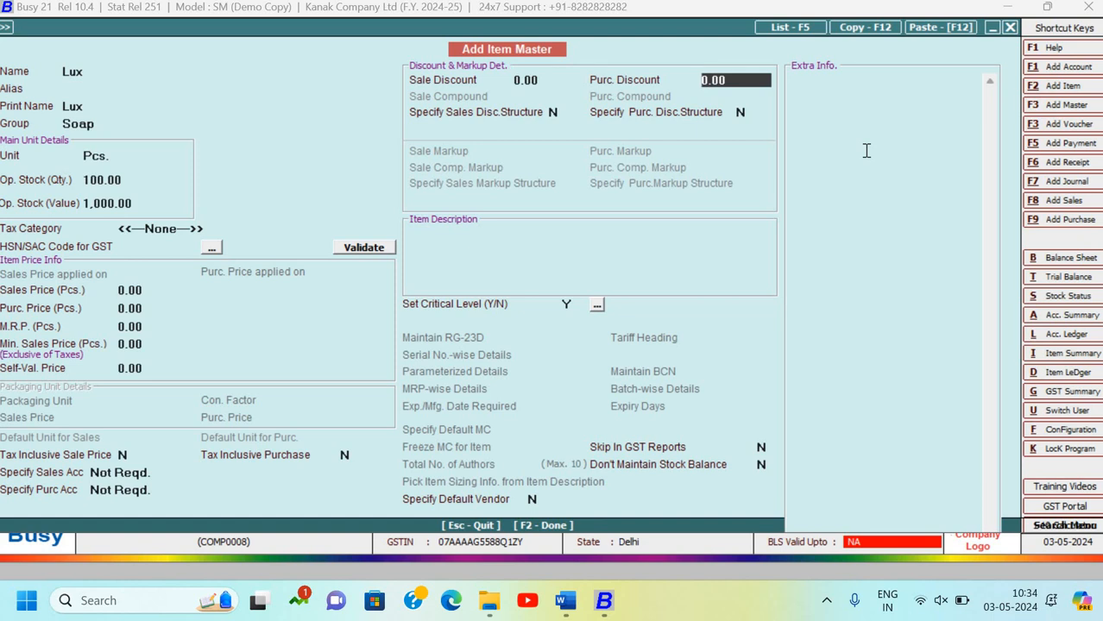
pyautogui.press('Return')
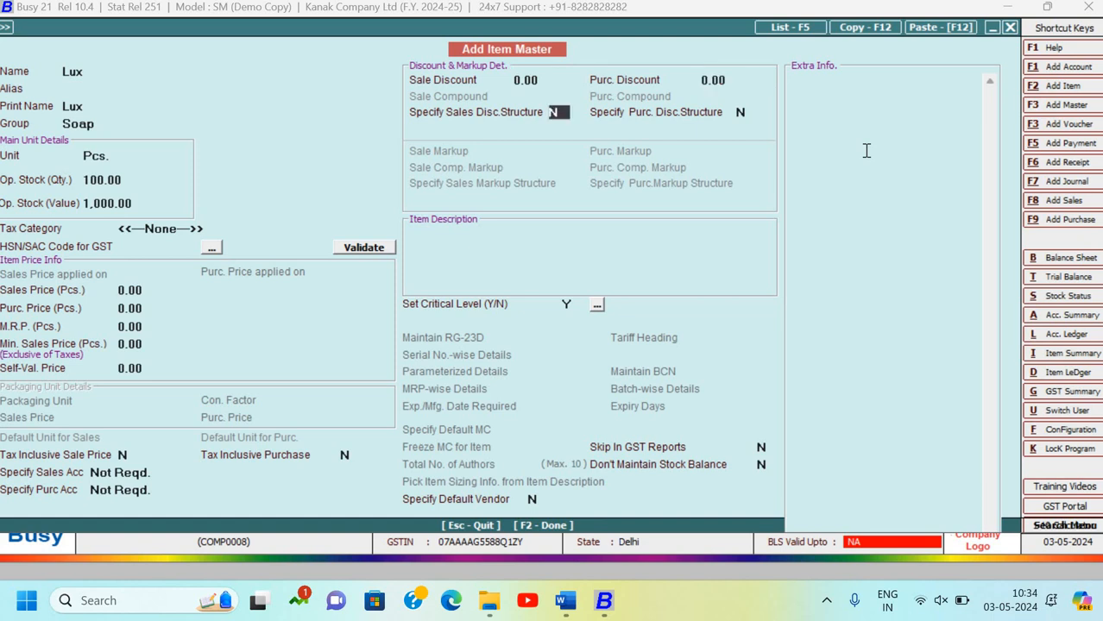
pyautogui.press('Return')
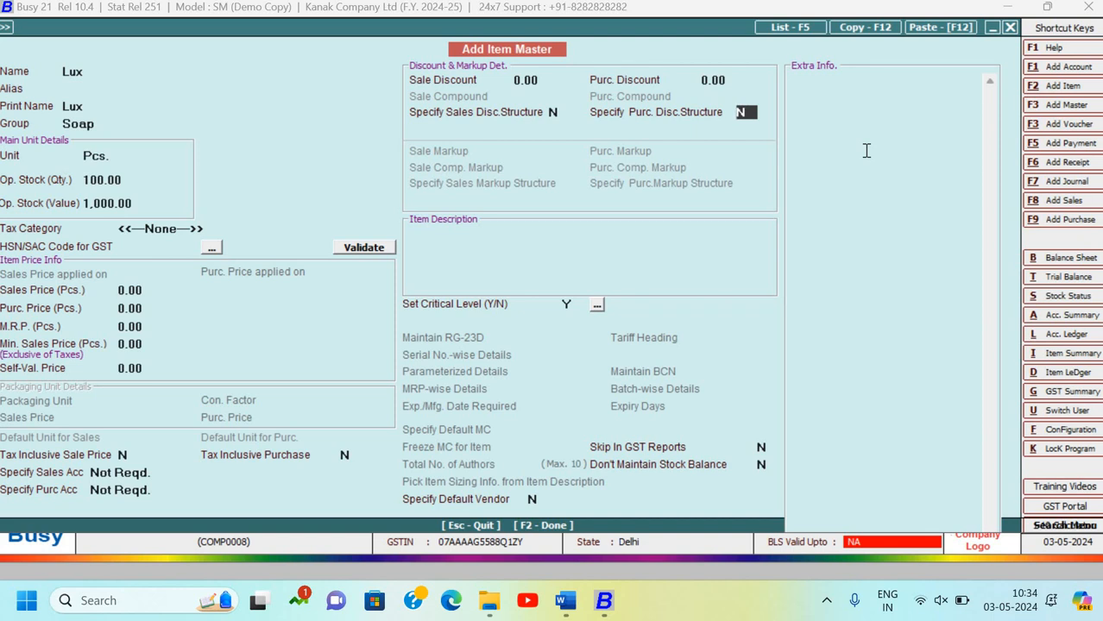
pyautogui.press('F2')
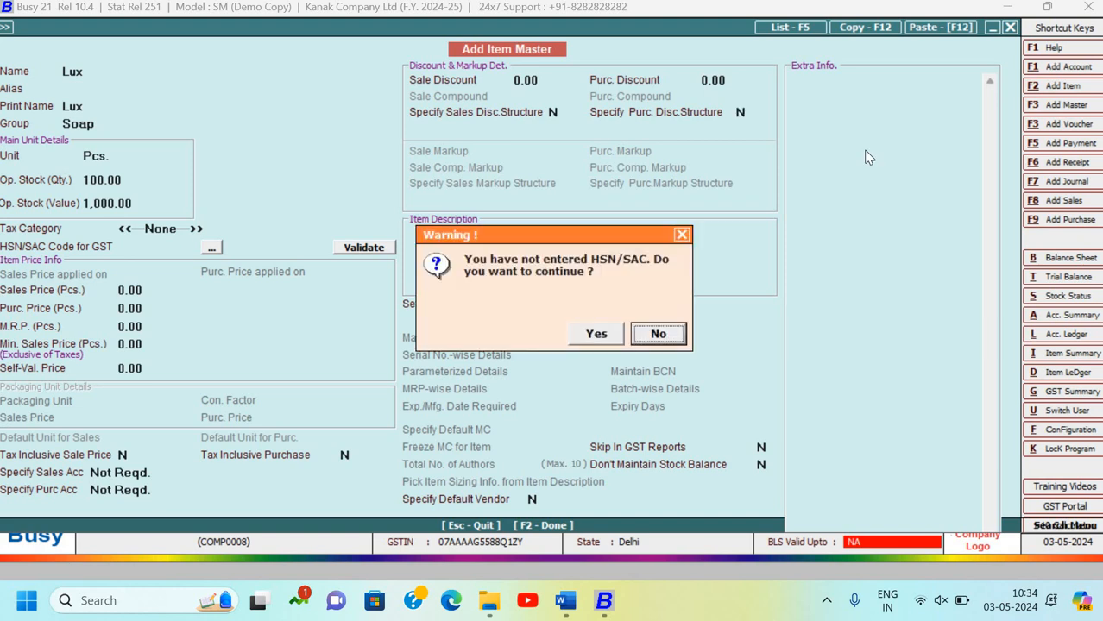
pyautogui.press('Left')
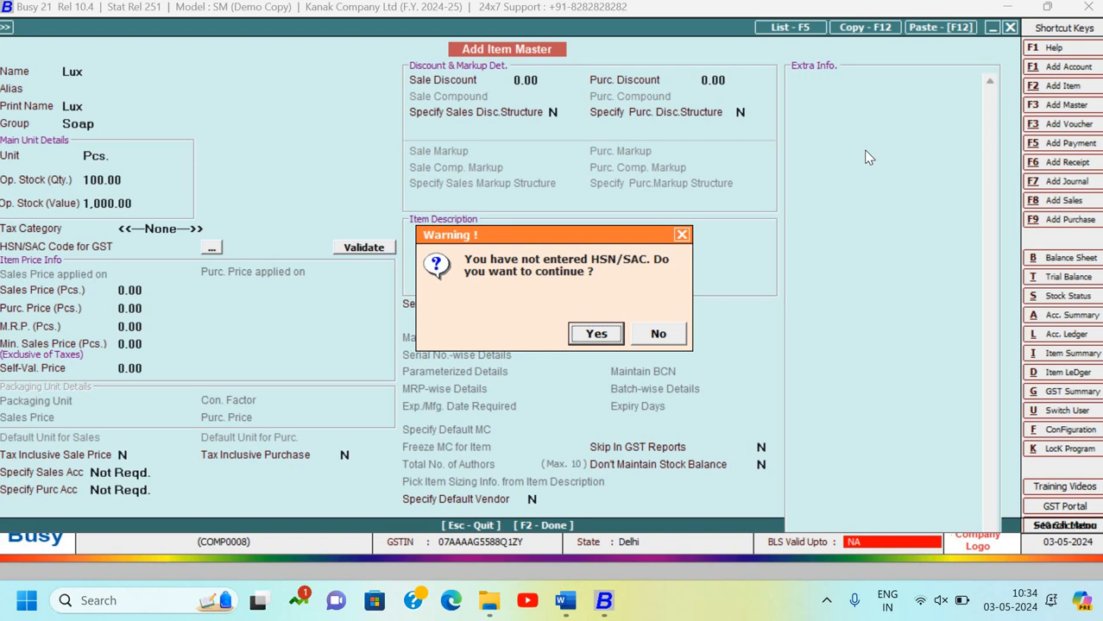
pyautogui.press('Return')
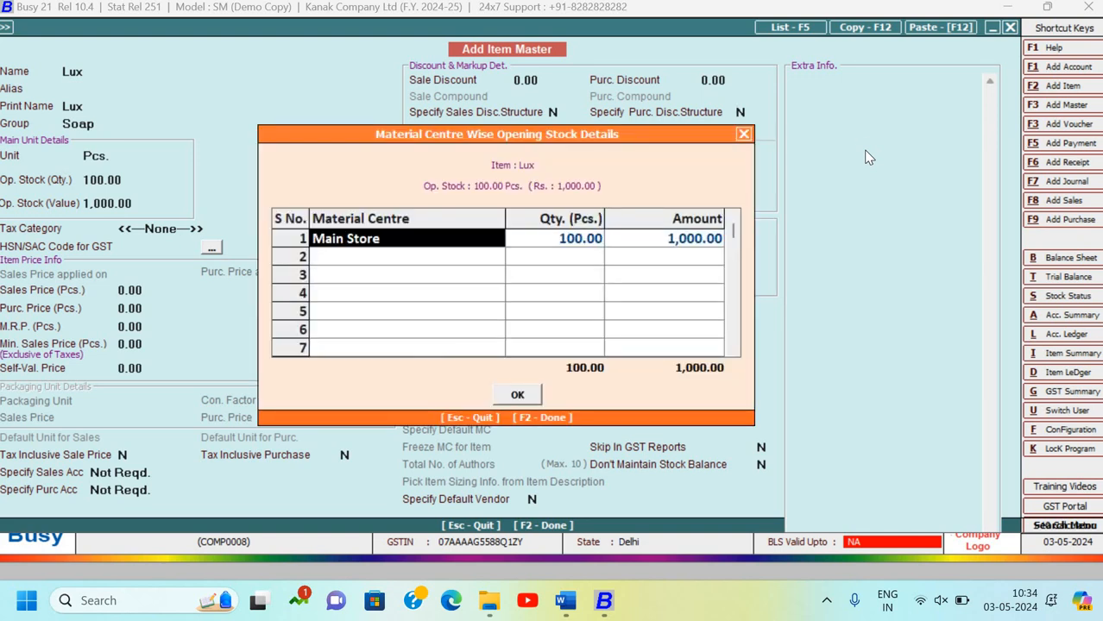
# Change the material centre holding the item's opening stock to Preetvihar
pyautogui.press('Return')
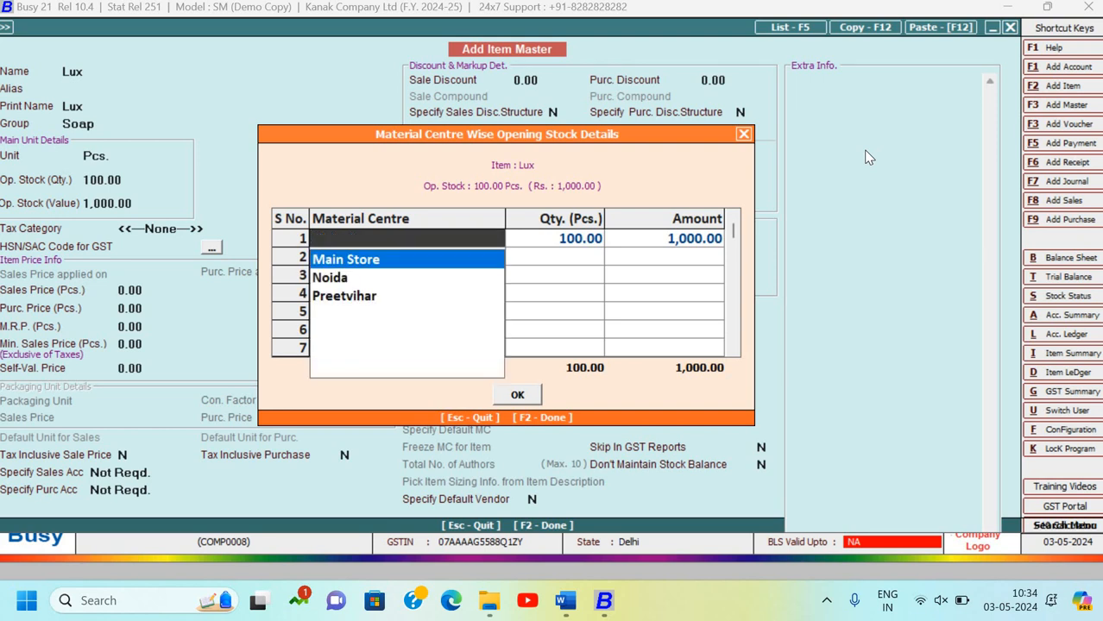
pyautogui.press('Down')
pyautogui.press('Down')
pyautogui.press('Up')
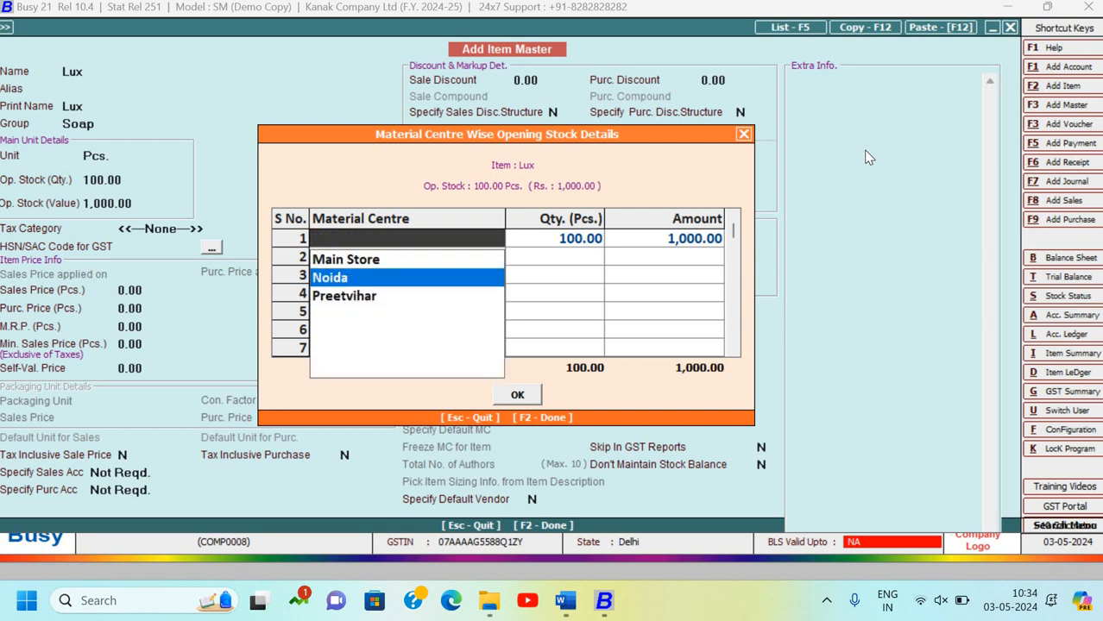
pyautogui.press('Up')
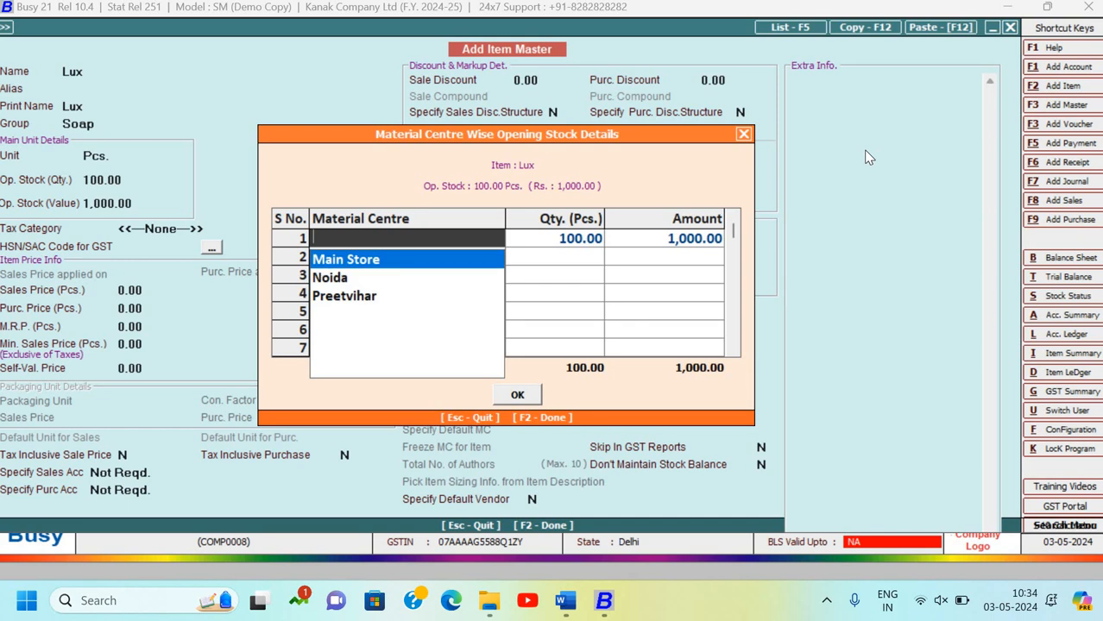
pyautogui.press('Down')
pyautogui.press('Down')
pyautogui.press('Return')
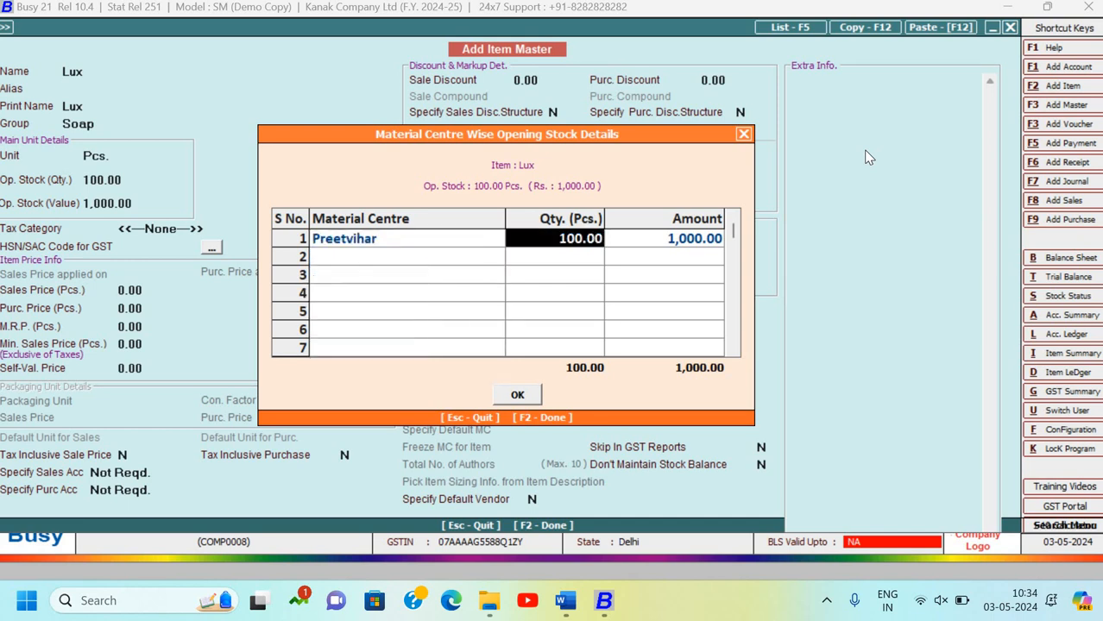
# Accept the opening stock allocation of 100 Pcs. for 1,000, save the Lux item and leave the item form
pyautogui.press('Return')
pyautogui.press('Return')
pyautogui.press('Return')
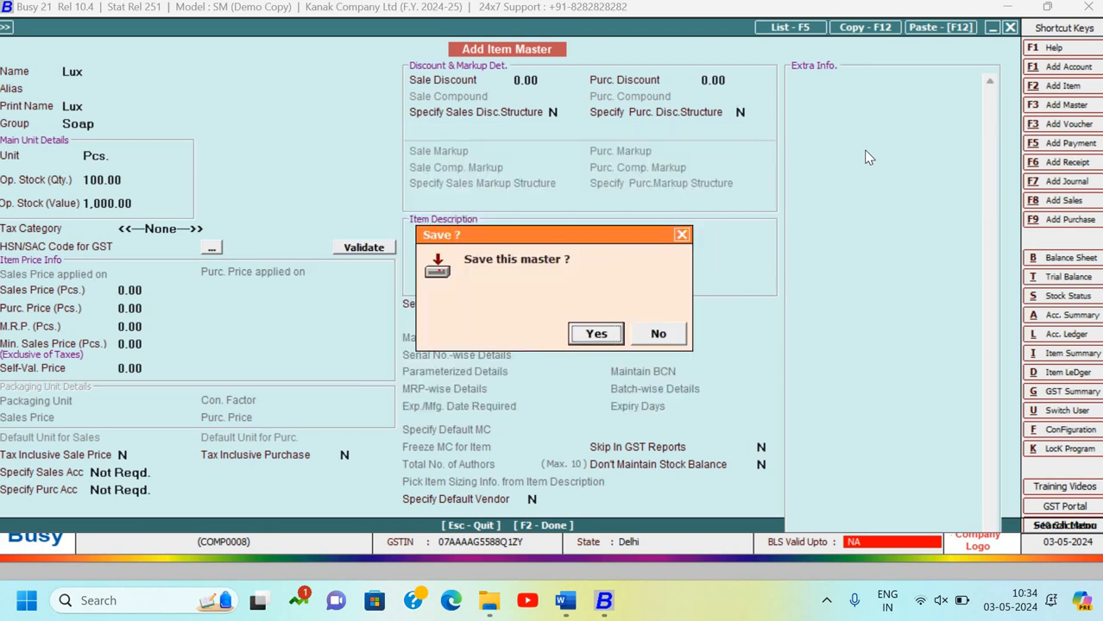
pyautogui.press('Return')
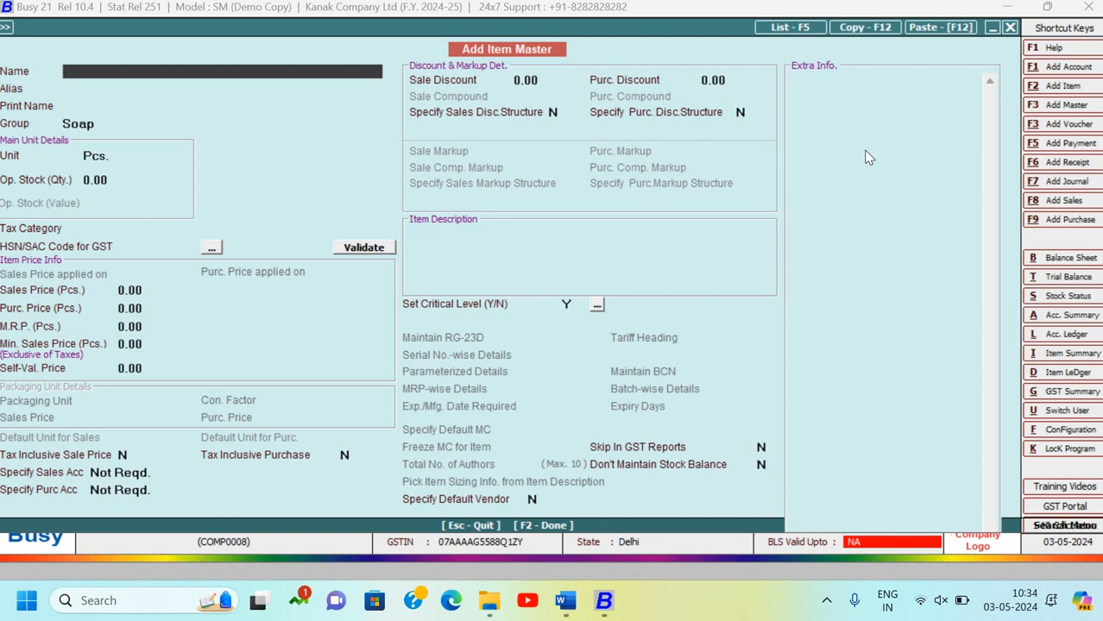
pyautogui.press('Escape')
pyautogui.press('Escape')
pyautogui.press('Down')
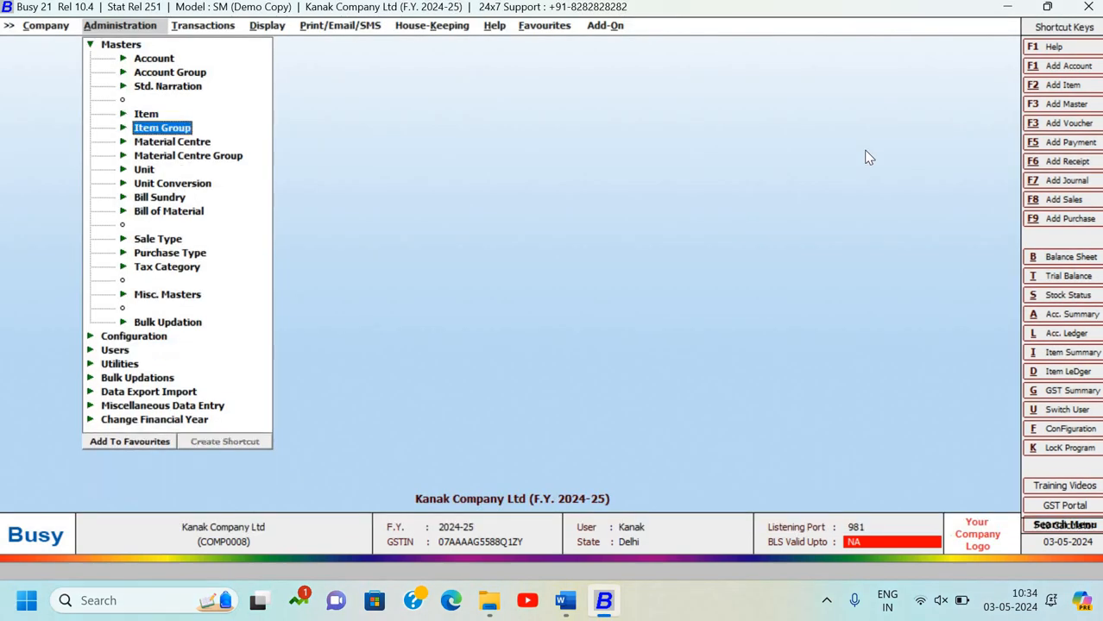
pyautogui.press('Down')
pyautogui.press('Up')
pyautogui.press('Up')
pyautogui.press('Down')
pyautogui.press('Down')
pyautogui.press('Down')
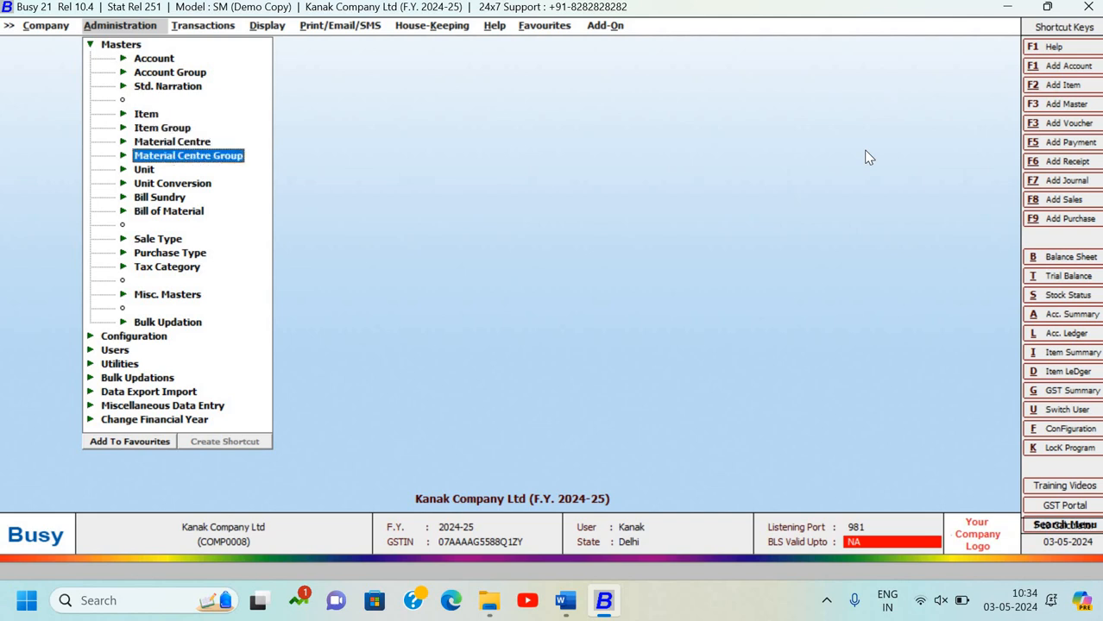
pyautogui.press('Down')
pyautogui.press('Down')
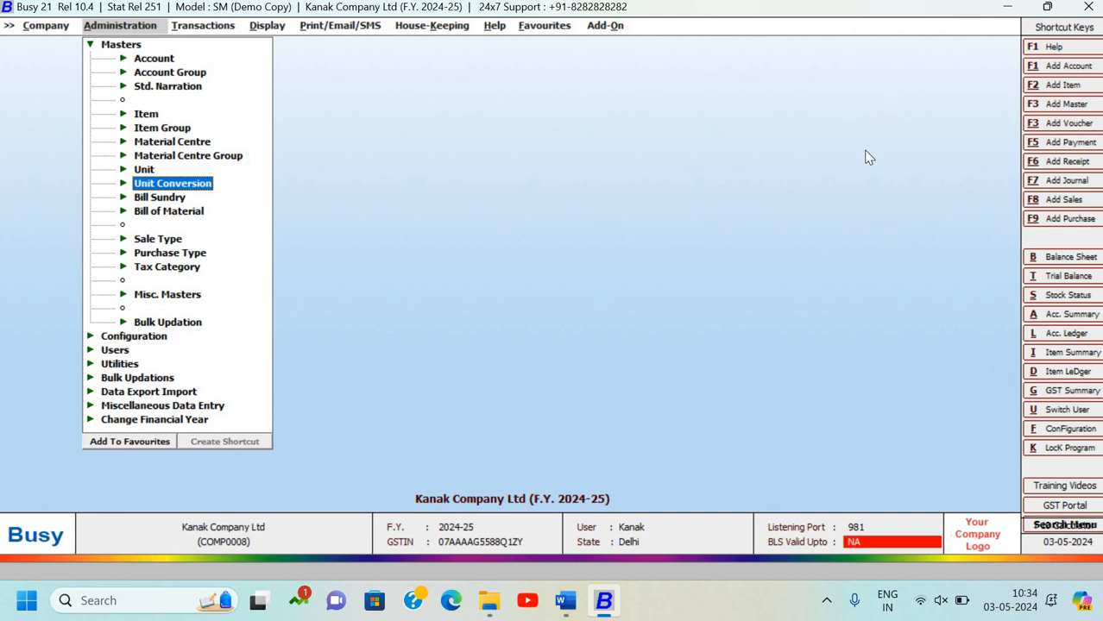
pyautogui.press('Up')
pyautogui.press('Up')
pyautogui.press('Up')
pyautogui.press('Up')
pyautogui.press('Up')
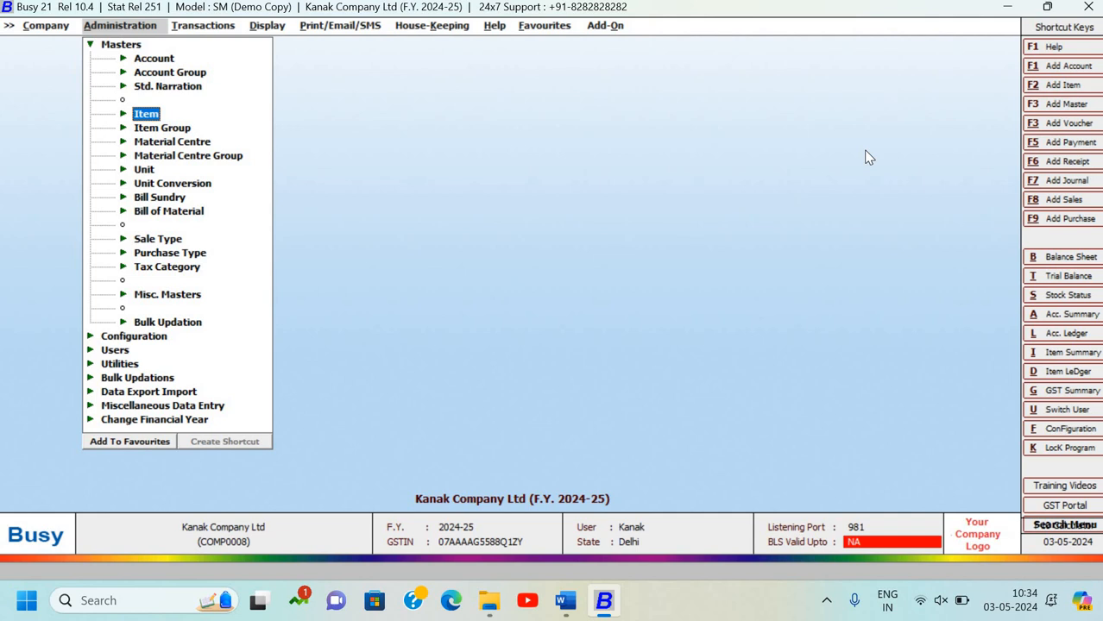
pyautogui.press('Up')
pyautogui.press('Up')
pyautogui.press('Up')
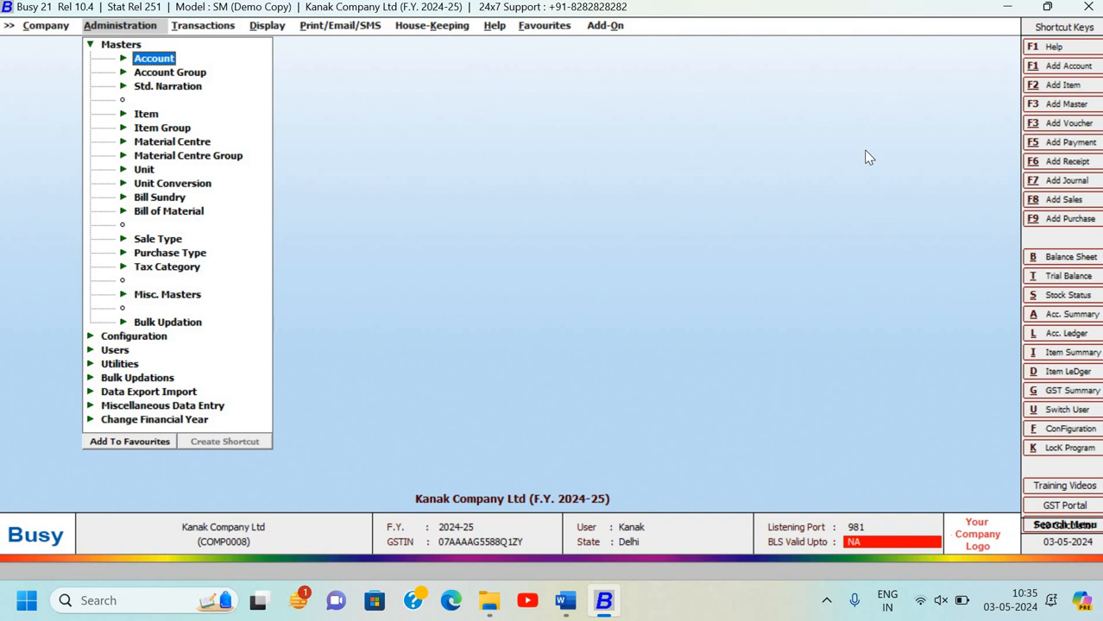
pyautogui.press('Right')
pyautogui.press('Right')
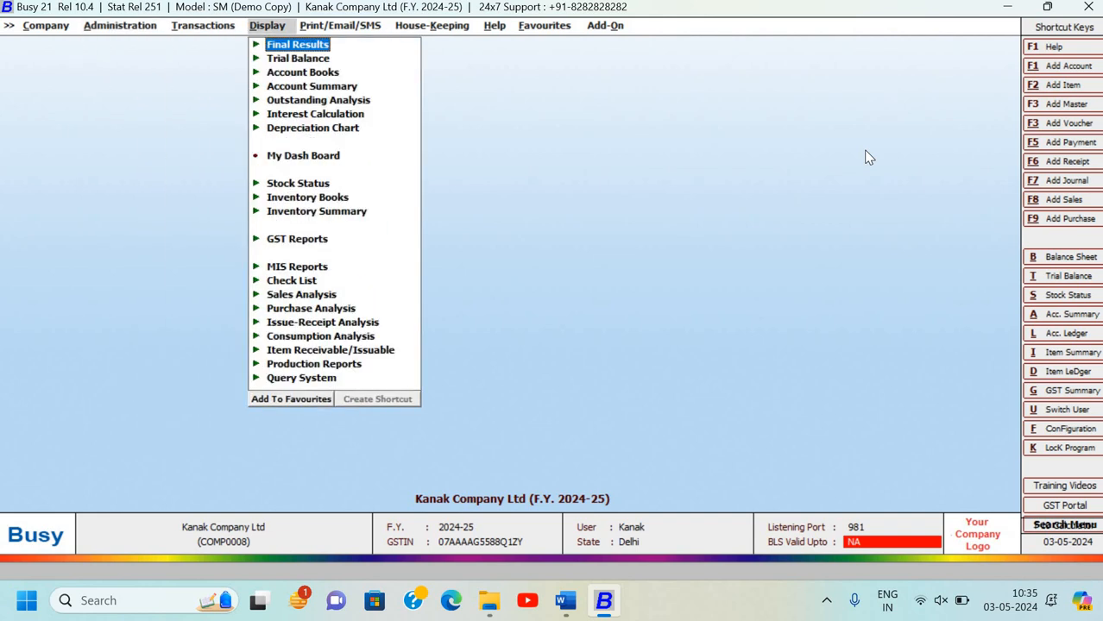
pyautogui.press('Left')
pyautogui.press('Left')
pyautogui.press('Left')
pyautogui.press('Right')
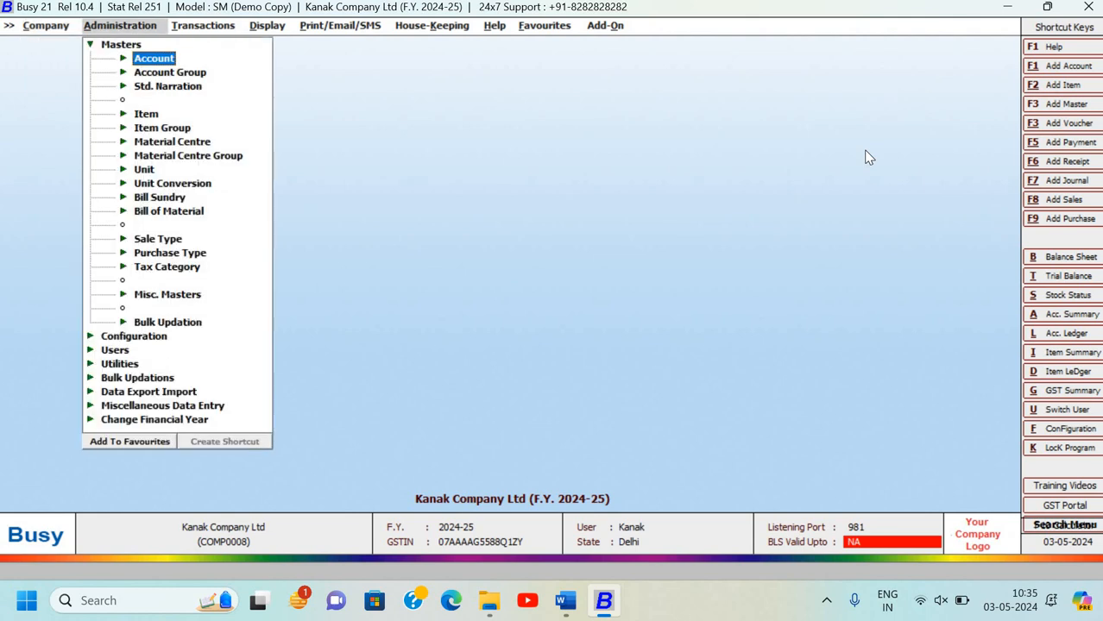
# Open the Accounts section of the company's Features / Options configuration
pyautogui.press('Up')
pyautogui.press('Up')
pyautogui.press('Down')
pyautogui.press('Return')
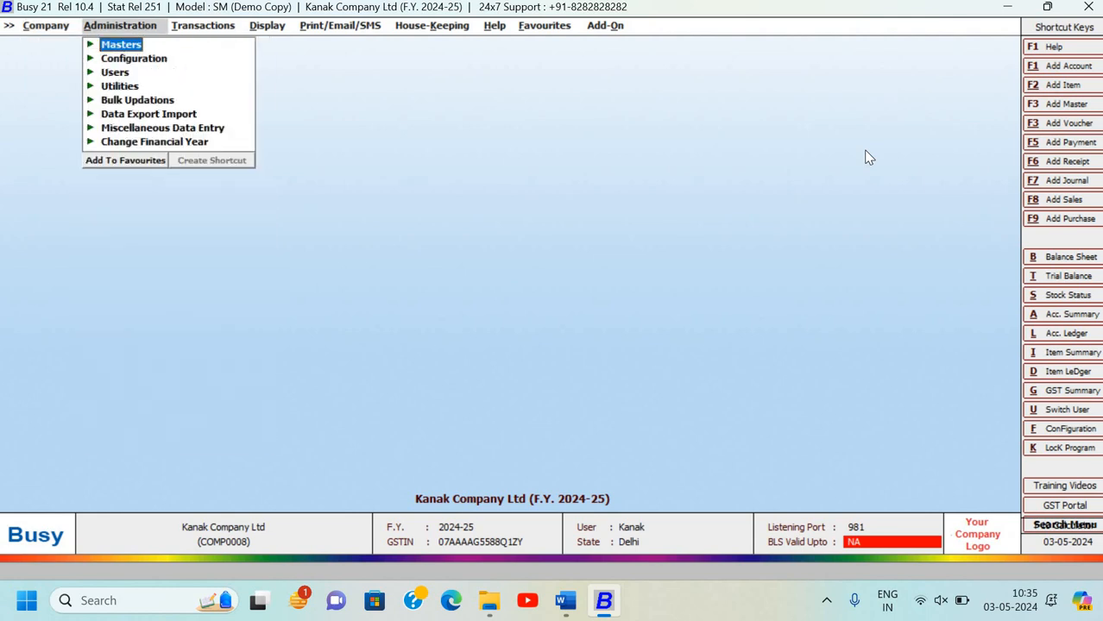
pyautogui.press('Down')
pyautogui.press('Return')
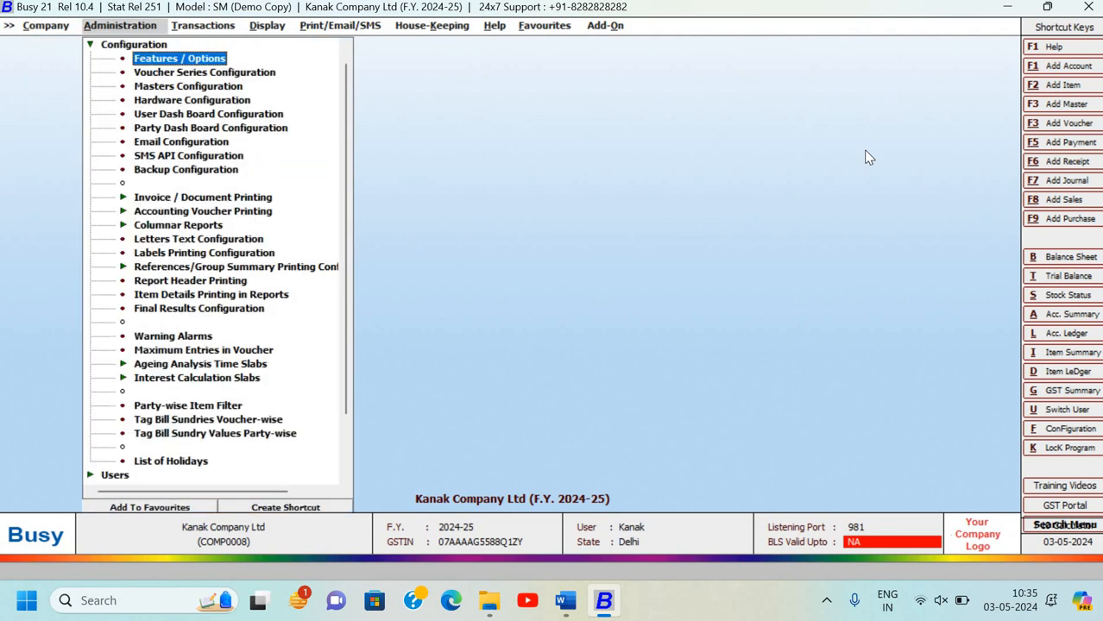
pyautogui.press('Return')
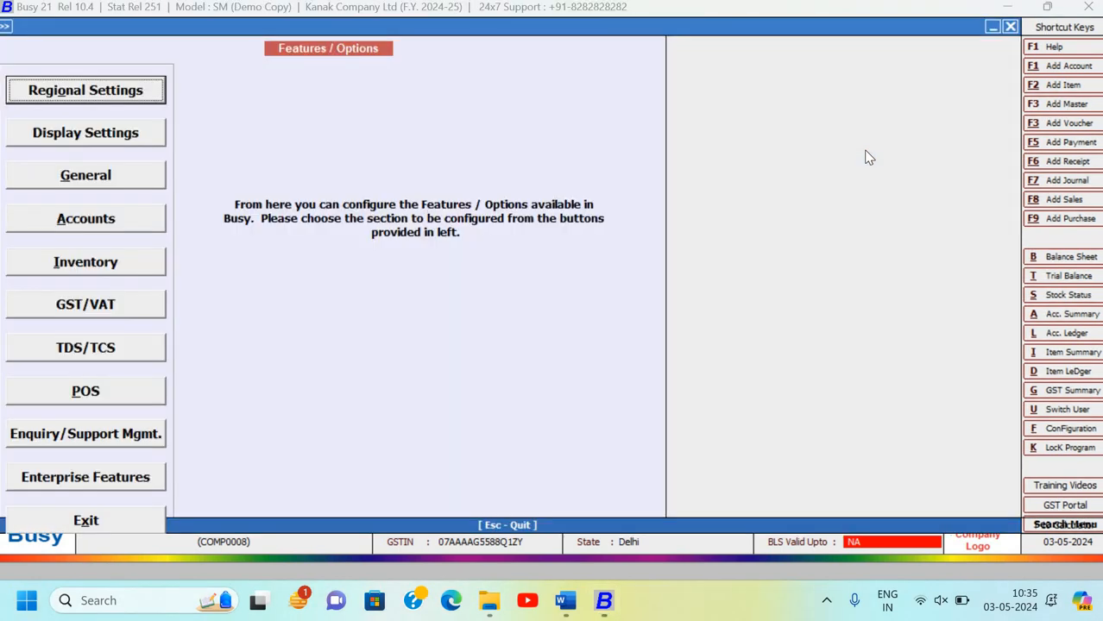
pyautogui.press('Down')
pyautogui.press('Down')
pyautogui.press('Down')
pyautogui.press('Return')
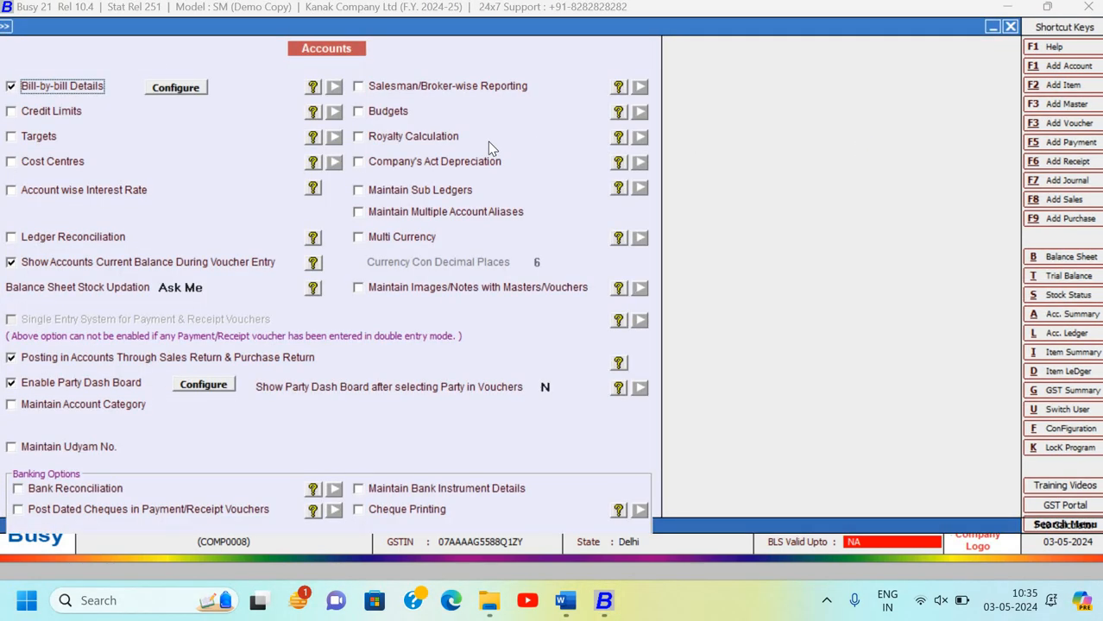
# Enable Cost Centres with all of its extra options unticked, save the accounts configuration and leave Features / Options
pyautogui.click(58, 166)
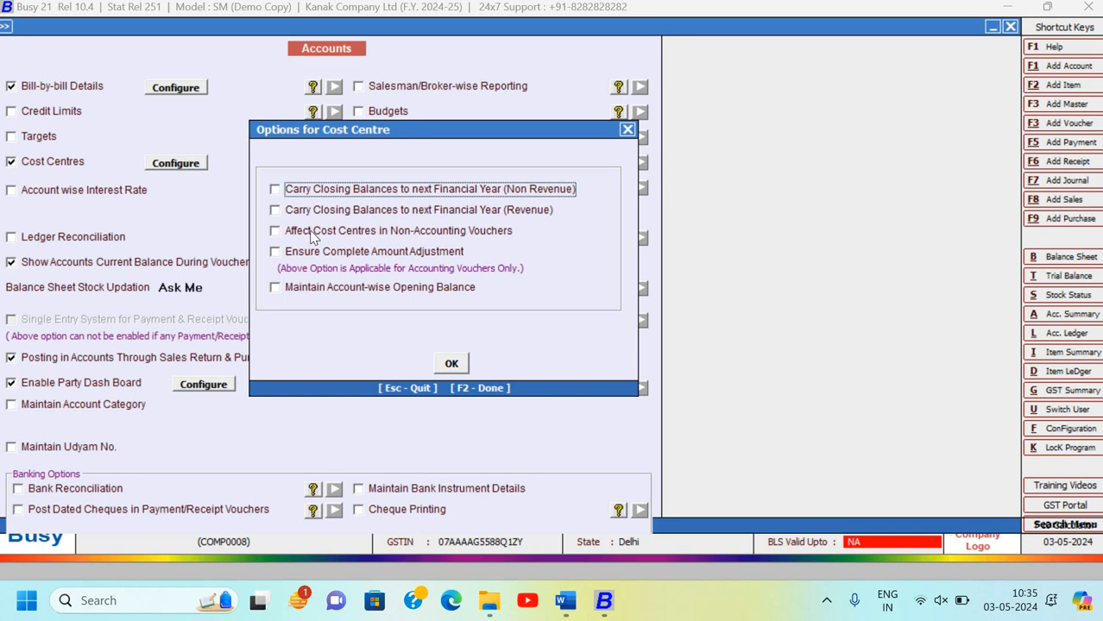
pyautogui.click(451, 364)
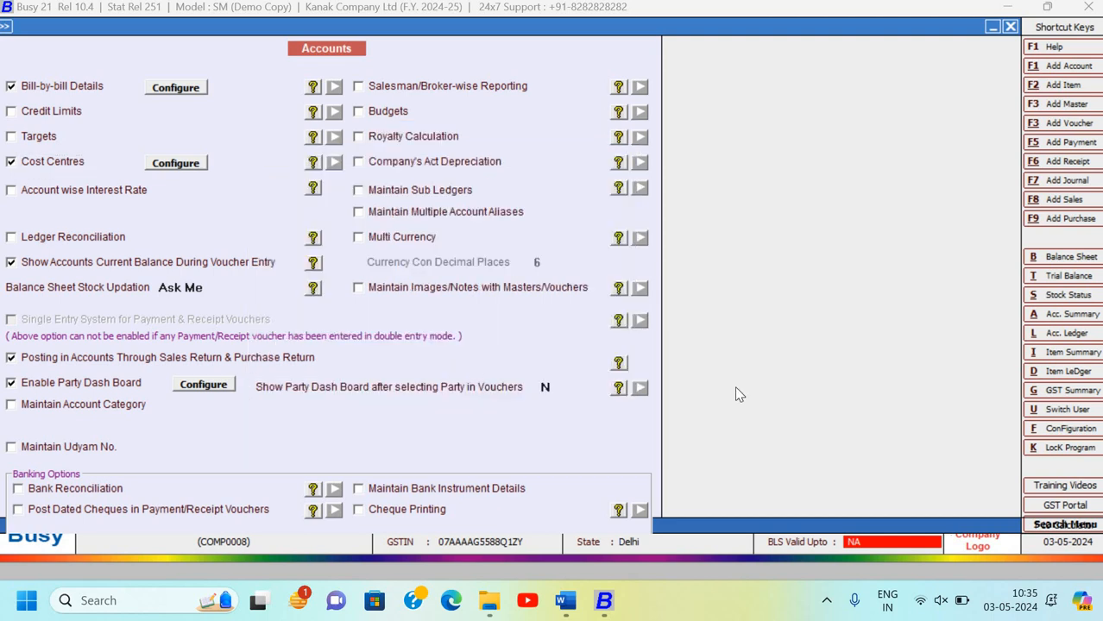
pyautogui.press('Escape')
pyautogui.press('Return')
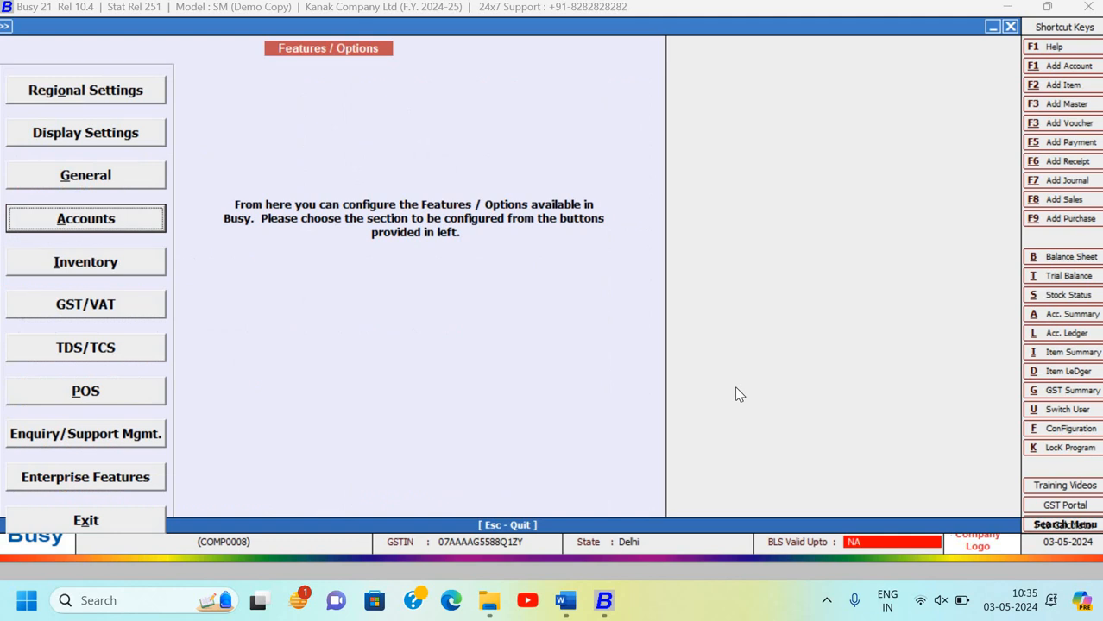
pyautogui.press('Escape')
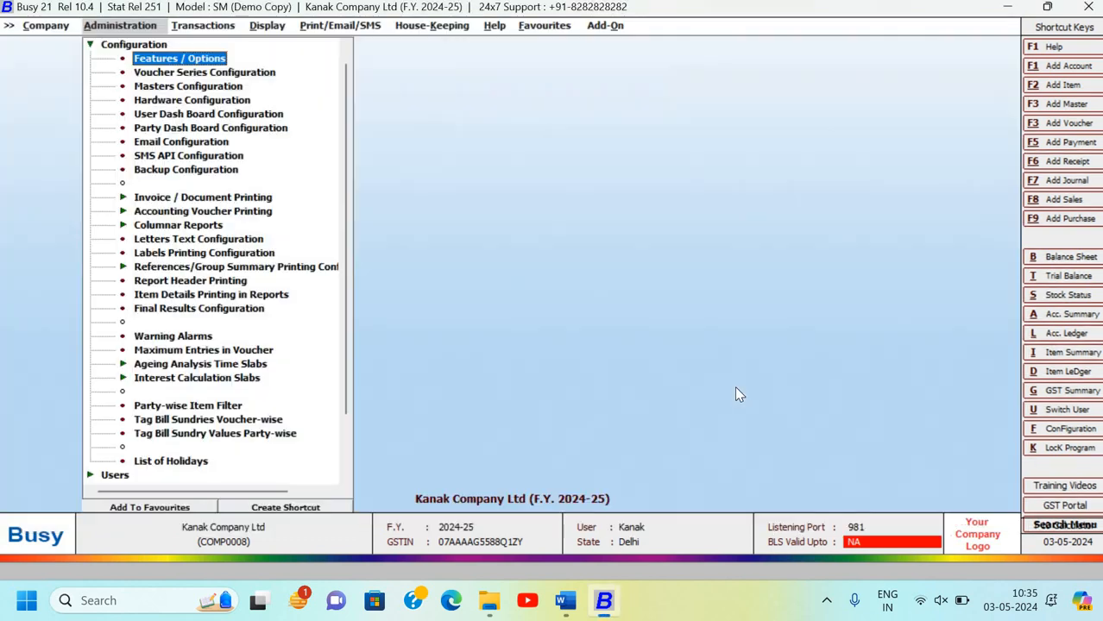
# Open a new Cost Centre Group master for entry
pyautogui.press('Escape')
pyautogui.press('Up')
pyautogui.press('Return')
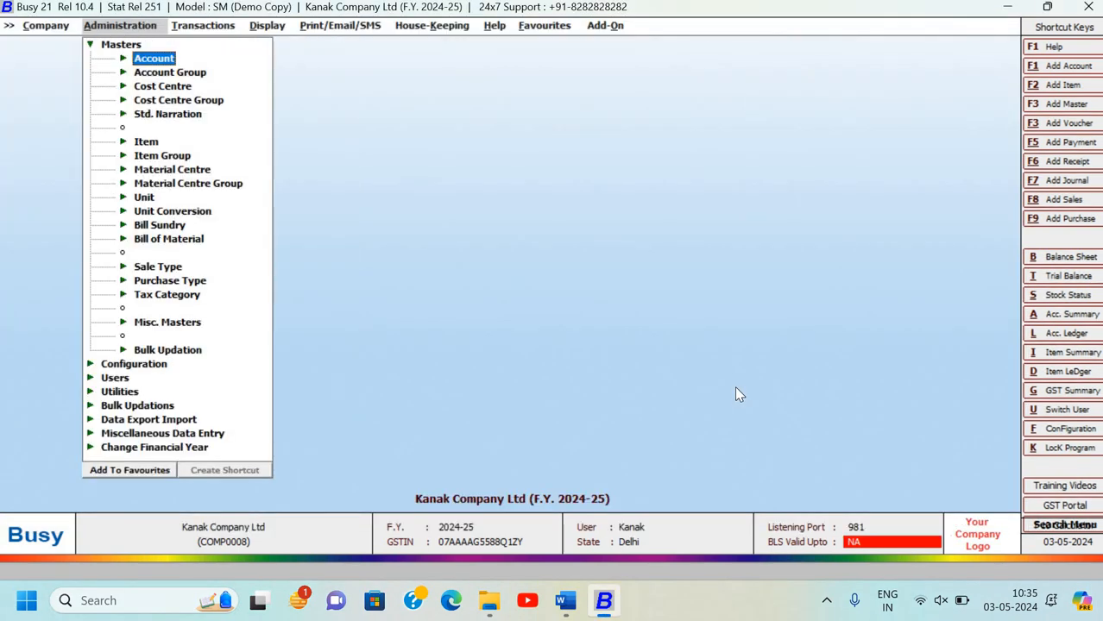
pyautogui.press('Down')
pyautogui.press('Down')
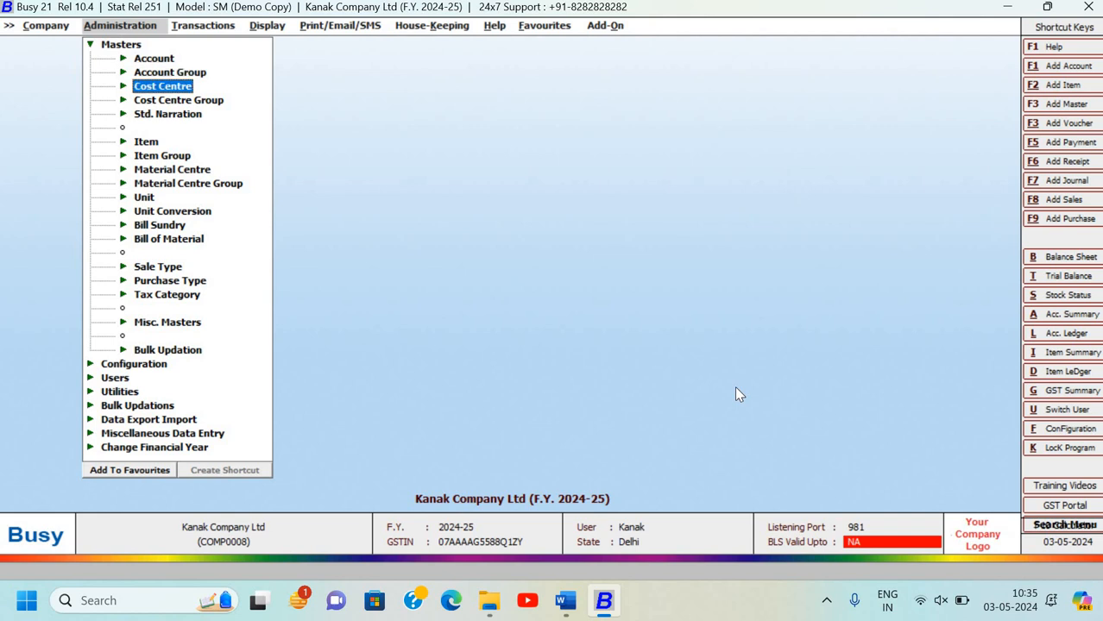
pyautogui.press('Down')
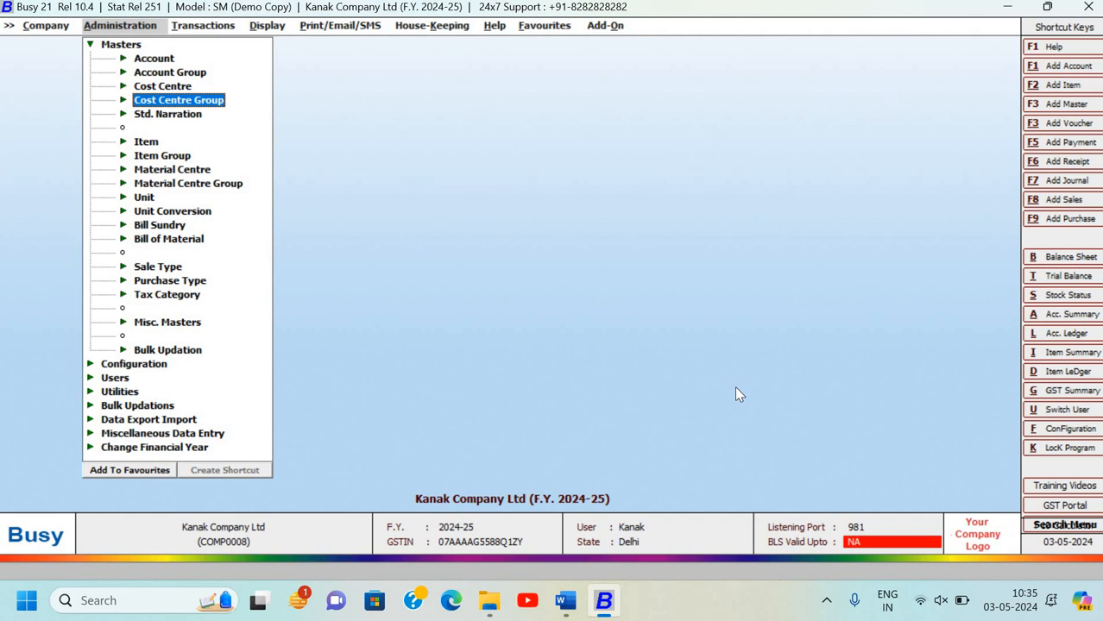
pyautogui.press('Return')
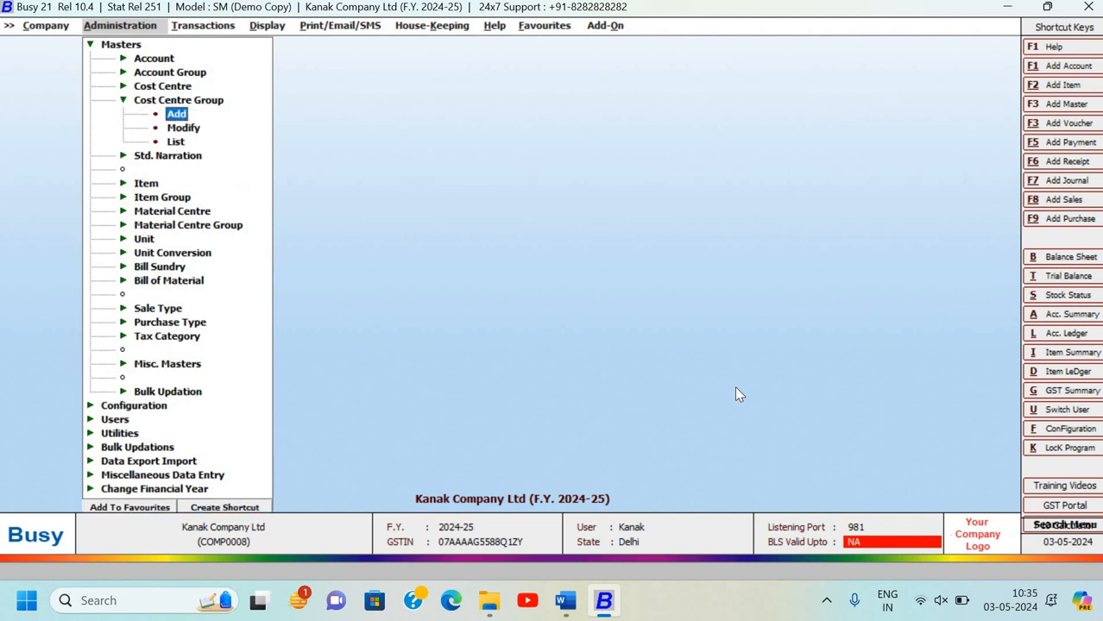
pyautogui.press('Return')
pyautogui.write('b')
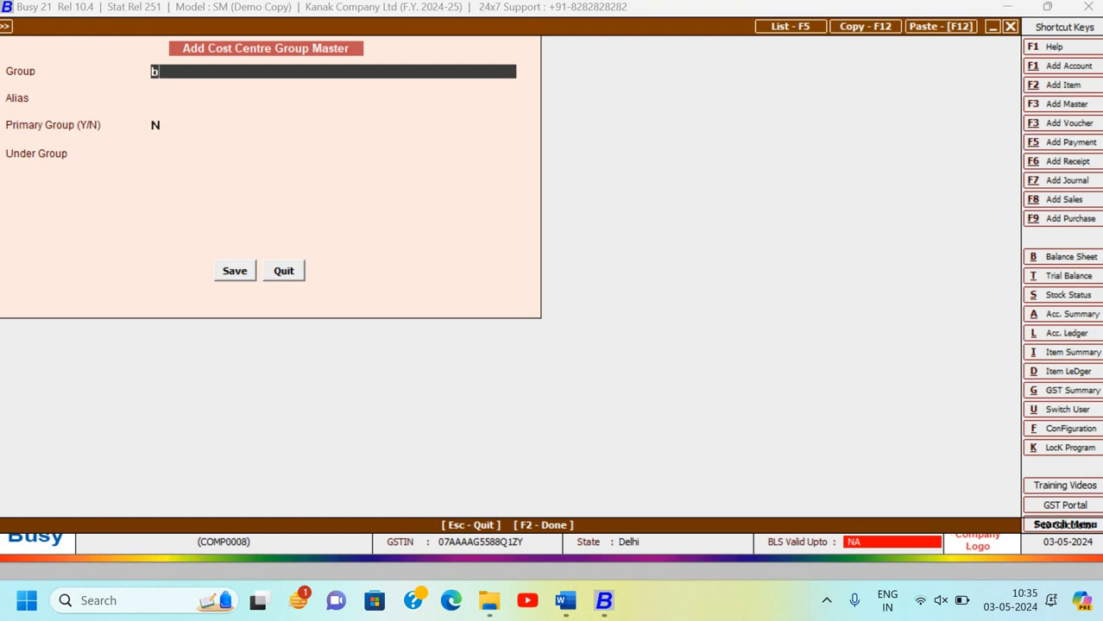
pyautogui.write('ranch')
pyautogui.press('BackSpace')
pyautogui.press('BackSpace')
pyautogui.press('BackSpace')
pyautogui.press('BackSpace')
pyautogui.press('BackSpace')
pyautogui.press('BackSpace')
# Name the cost centre group Petty Exp., make it a primary group without an alias, and save it
pyautogui.write('Petty Exp.')
pyautogui.press('Return')
pyautogui.press('Return')
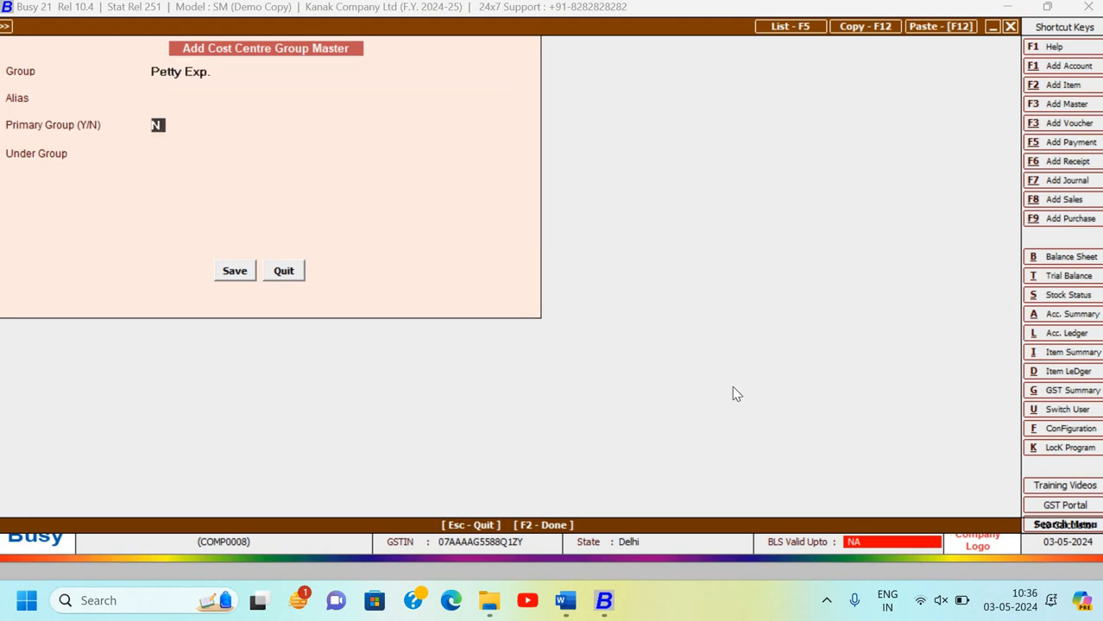
pyautogui.write('y')
pyautogui.press('Return')
pyautogui.press('Return')
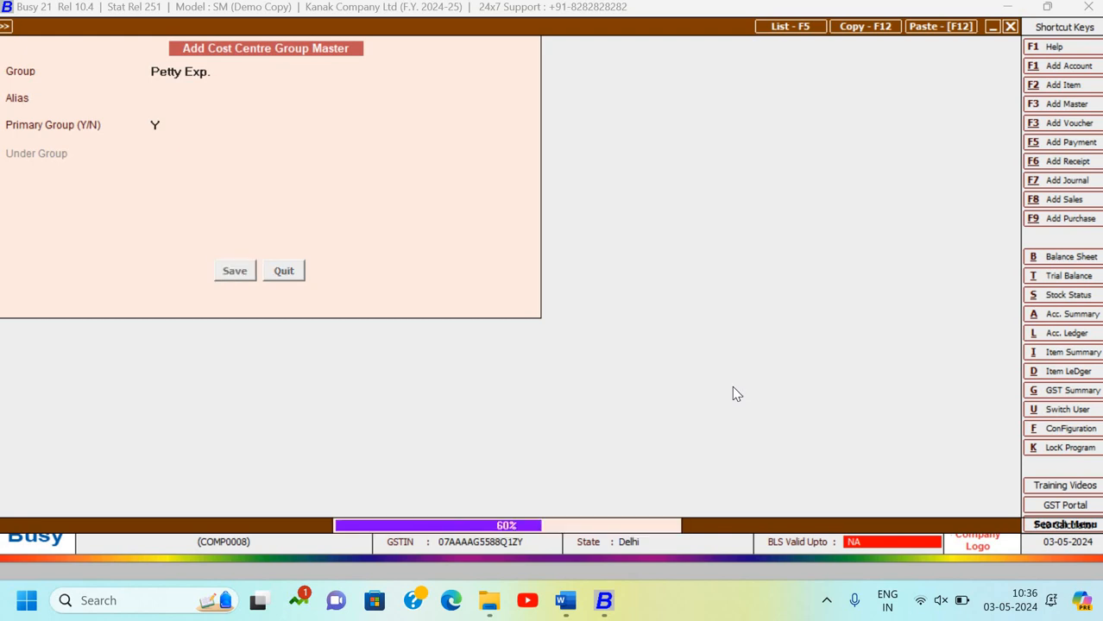
pyautogui.press('Escape')
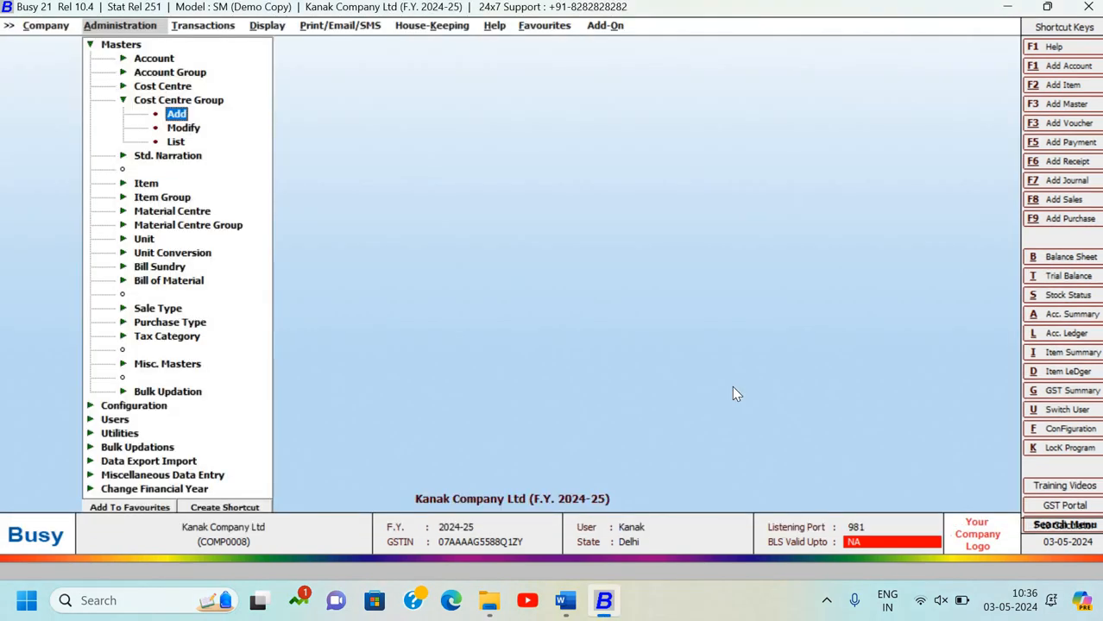
# Start a new cost centre master named Pen & Pecile, leaving the alias blank
pyautogui.press('Up')
pyautogui.press('Up')
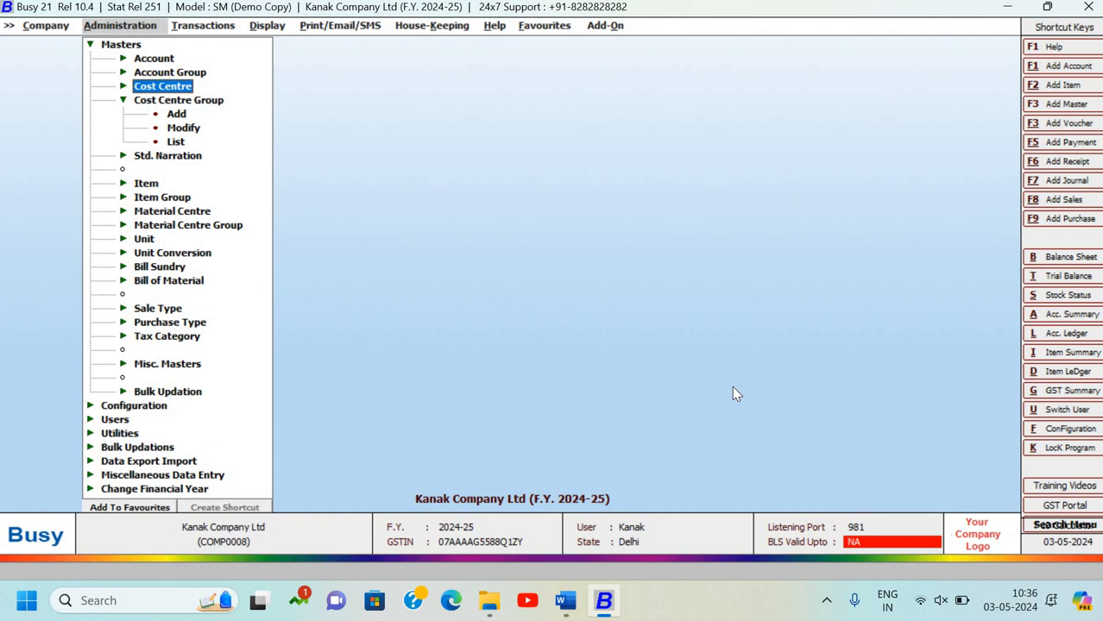
pyautogui.press('Return')
pyautogui.press('Return')
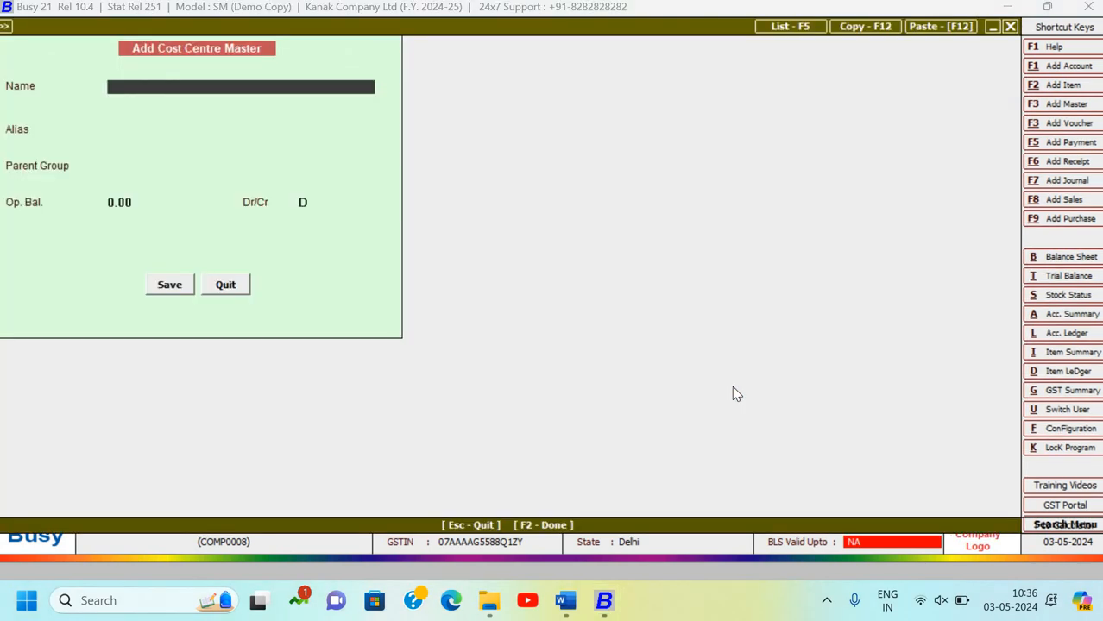
pyautogui.write('pen & O')
pyautogui.press('BackSpace')
pyautogui.write('Pecile')
pyautogui.press('Return')
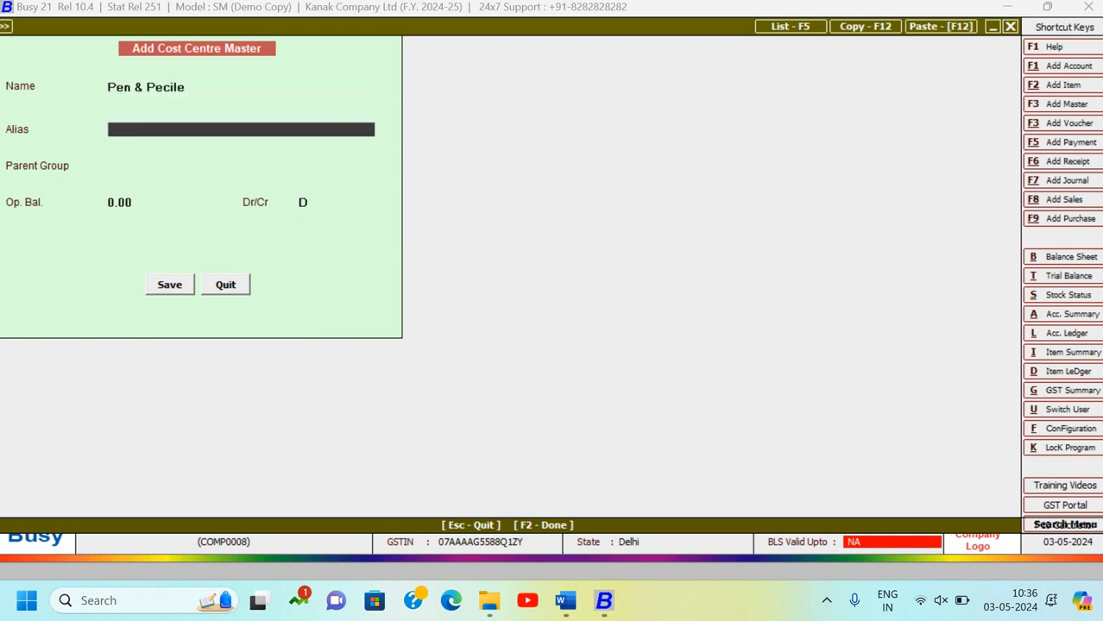
pyautogui.press('Return')
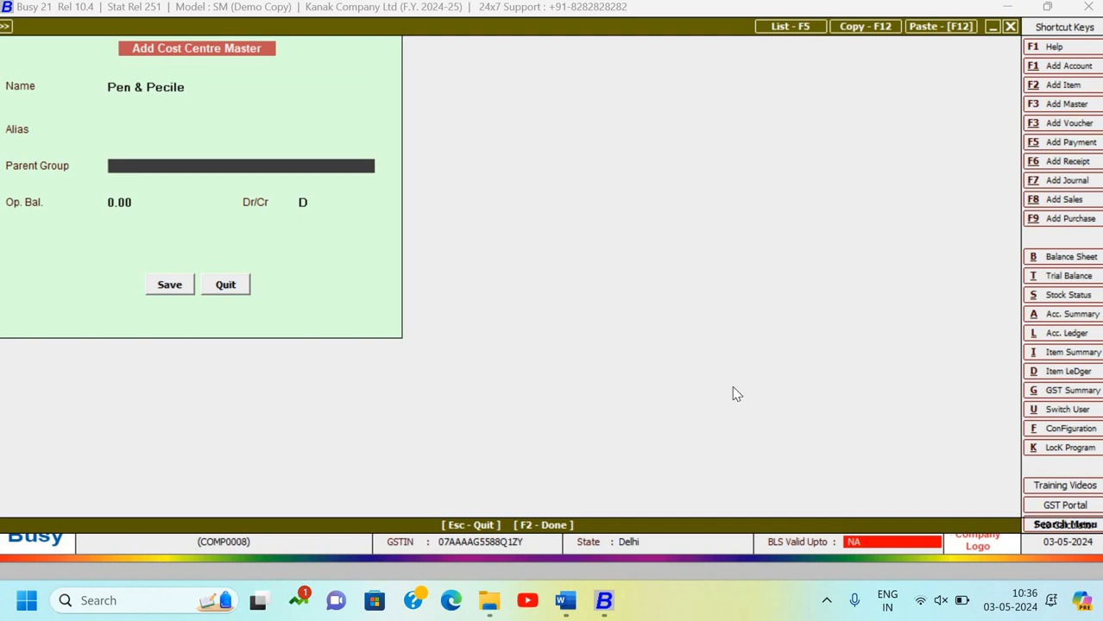
# Correct the cost centre's name to Pen & Pencil and return to its parent group
pyautogui.press('space')
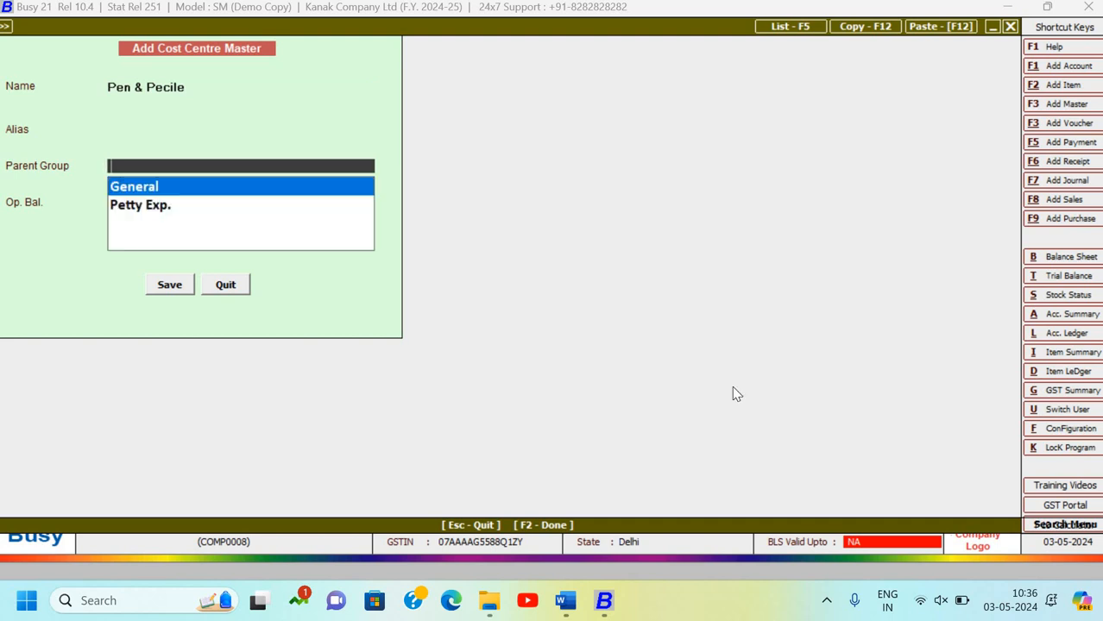
pyautogui.press('Down')
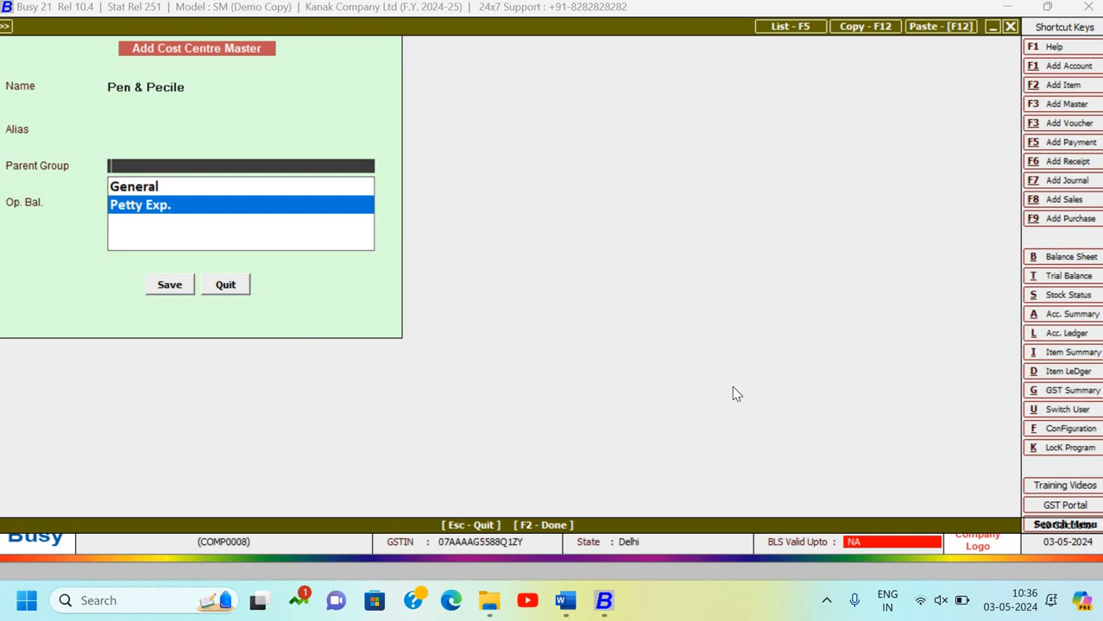
pyautogui.press('Up')
pyautogui.press('Up')
pyautogui.press('Up')
pyautogui.press('BackSpace')
pyautogui.press('BackSpace')
pyautogui.press('BackSpace')
pyautogui.press('BackSpace')
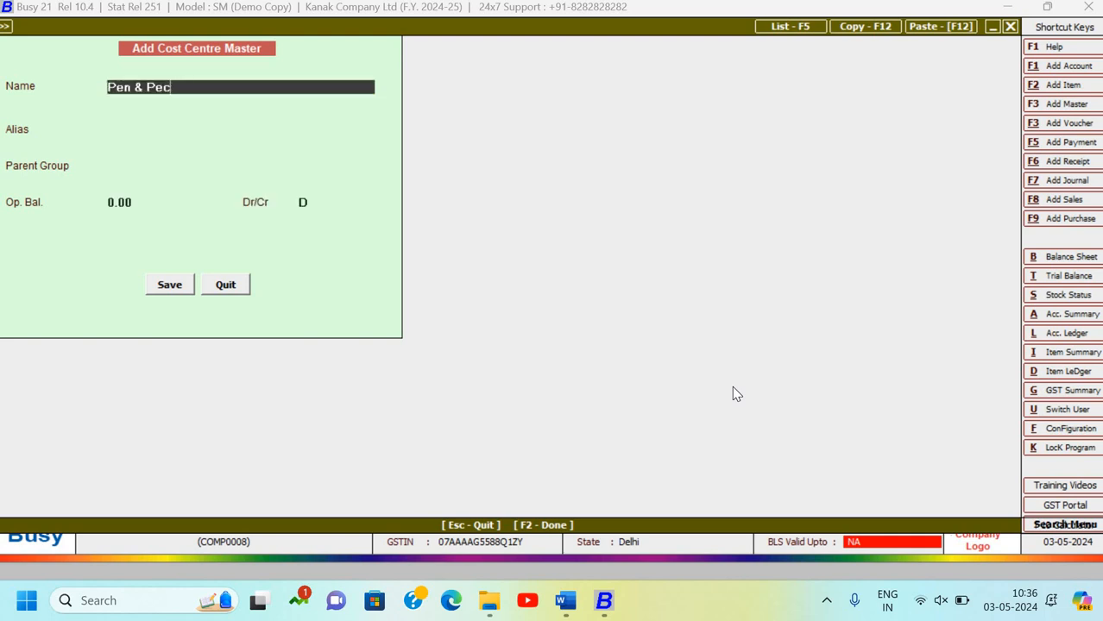
pyautogui.write('ncil')
pyautogui.press('Return')
pyautogui.press('Return')
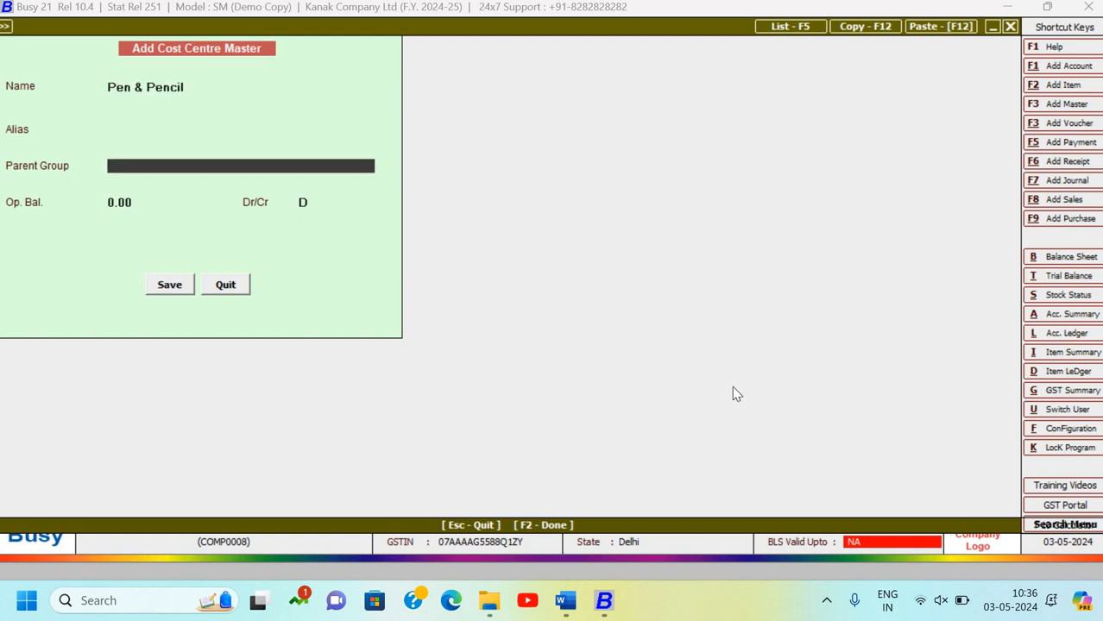
# Place the Pen & Pencil cost centre under Petty Exp., keep the 0.00 debit opening balance and save it
pyautogui.write('pe')
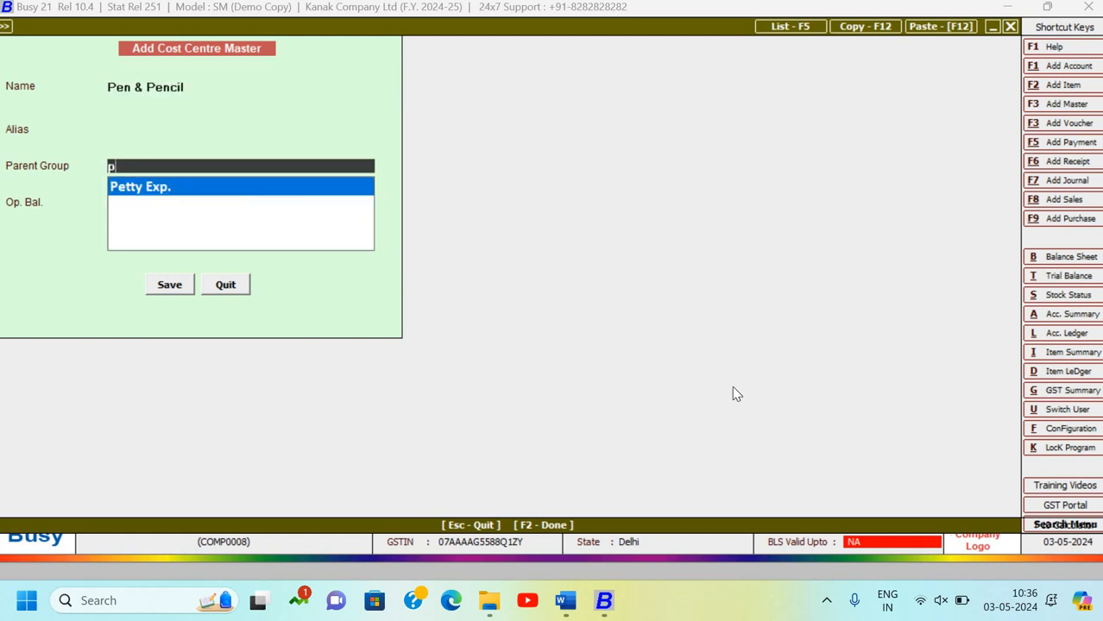
pyautogui.press('Return')
pyautogui.press('Return')
pyautogui.press('Return')
pyautogui.press('Return')
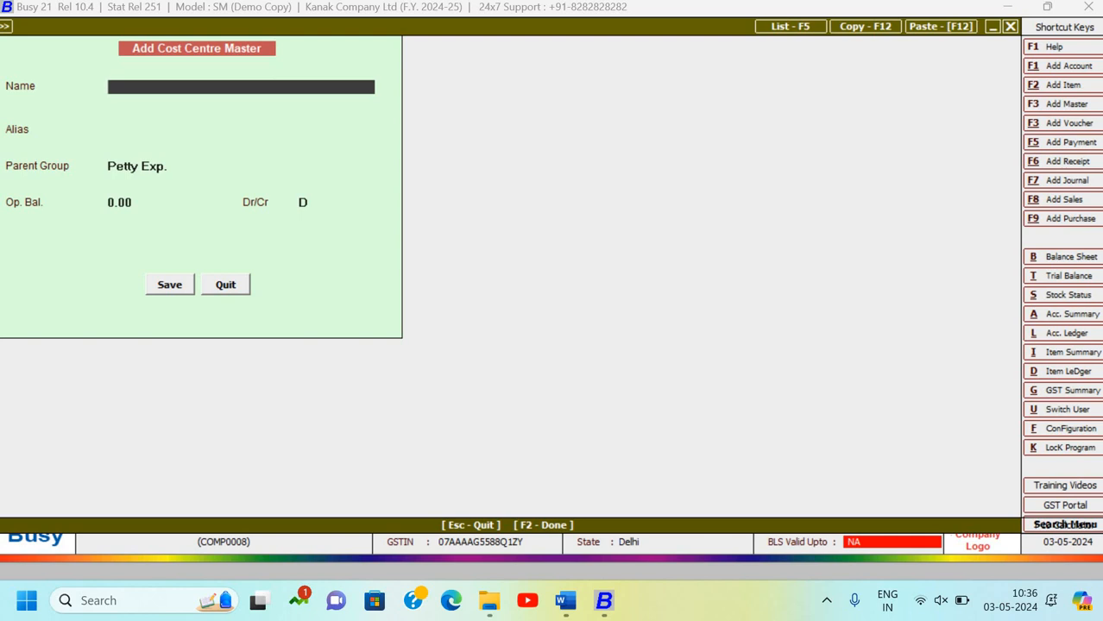
# Add a cost centre named Refreshment under Petty Exp. with the default opening balance, and save it
pyautogui.write('Refreshment')
pyautogui.press('Return')
pyautogui.press('Return')
pyautogui.press('Return')
pyautogui.press('Return')
pyautogui.press('Return')
pyautogui.press('Return')
# Add a cost centre named Postage under Petty Exp. with the default opening balance, save it and leave the form
pyautogui.write('Postage')
pyautogui.press('Return')
pyautogui.press('Return')
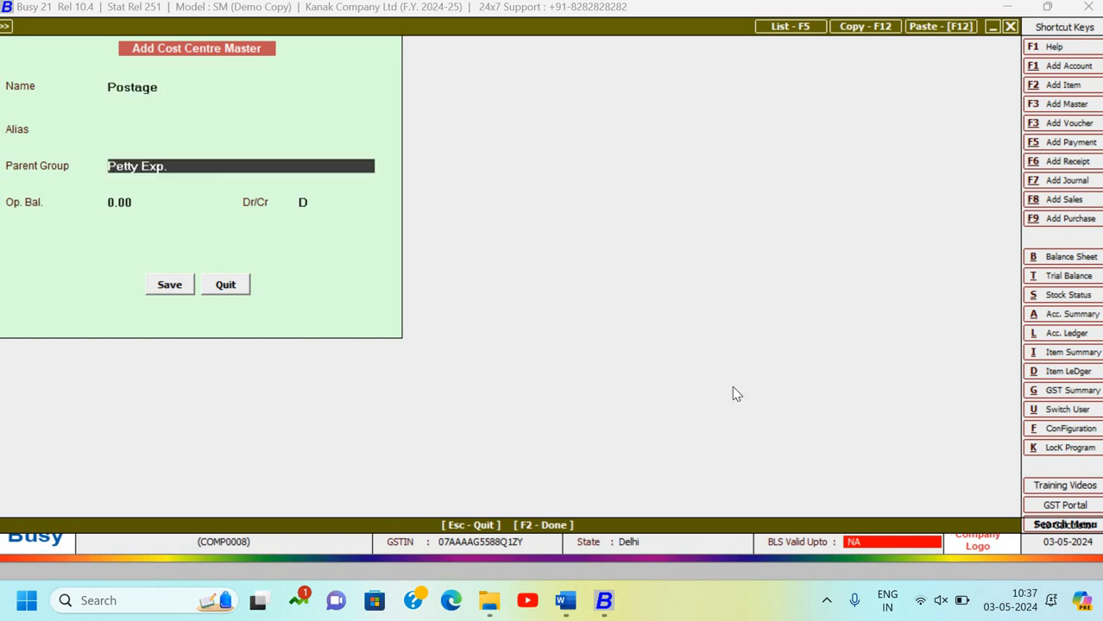
pyautogui.press('Return')
pyautogui.press('Return')
pyautogui.press('Return')
pyautogui.press('Return')
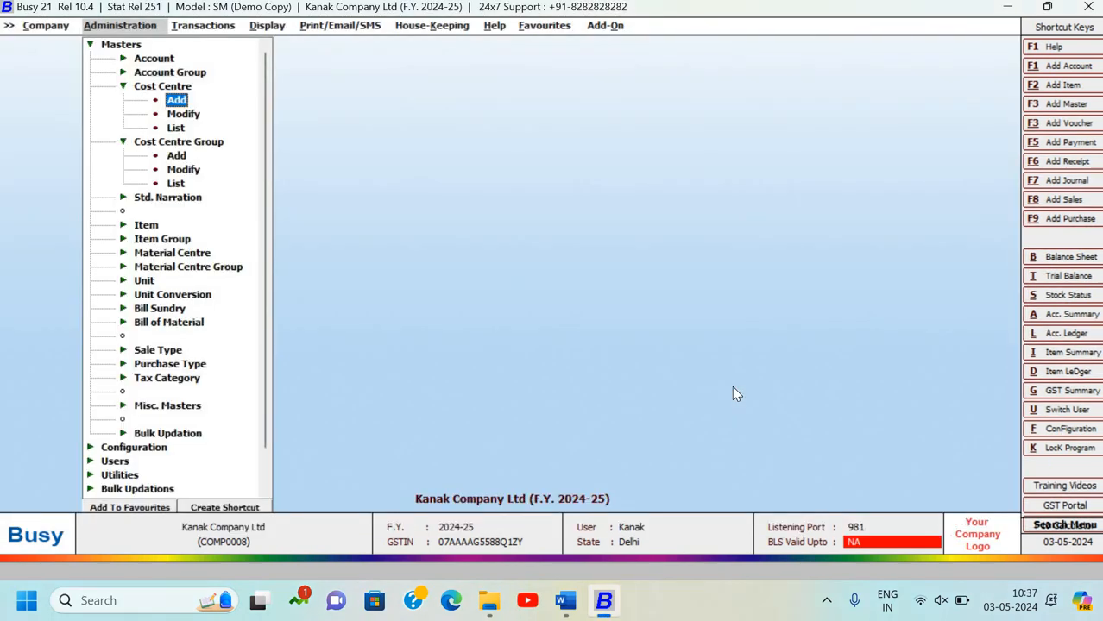
pyautogui.press('Escape')
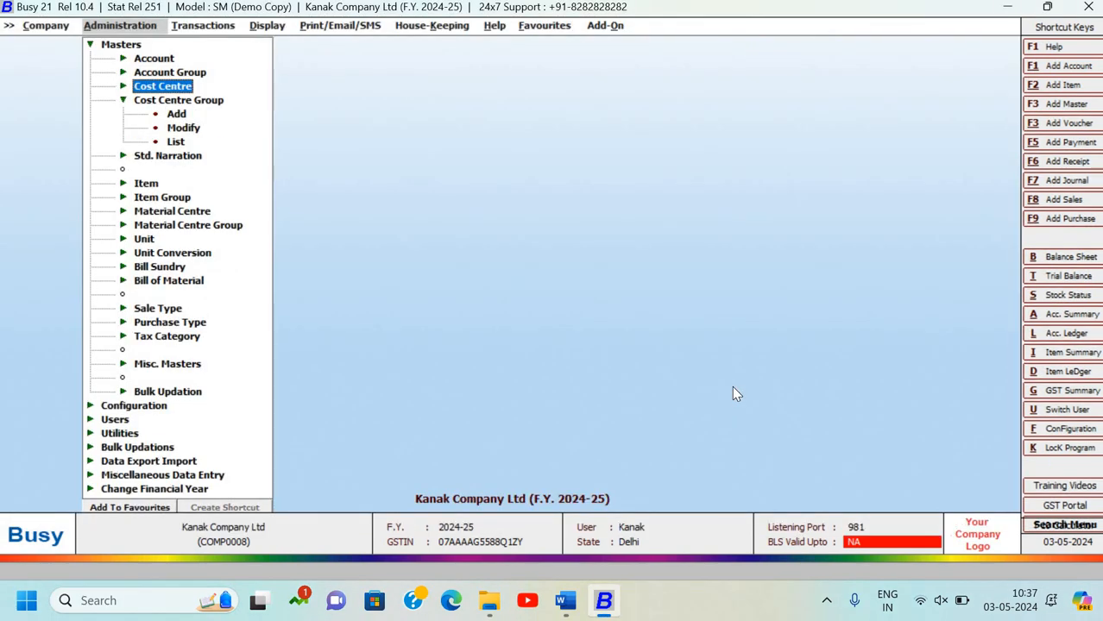
pyautogui.press('Down')
pyautogui.press('Escape')
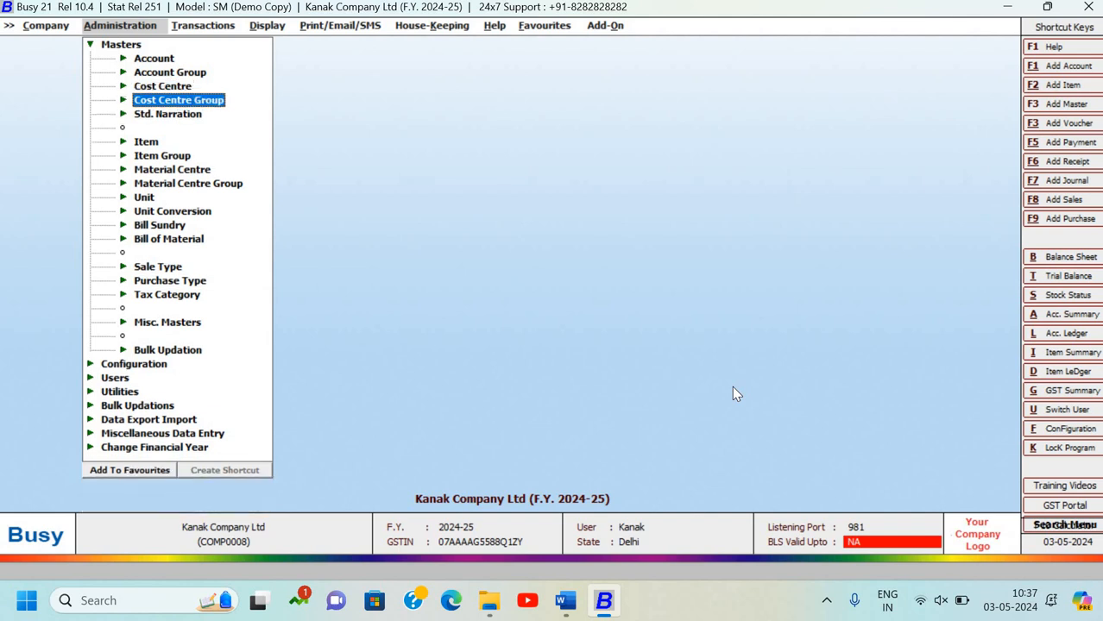
pyautogui.press('Up')
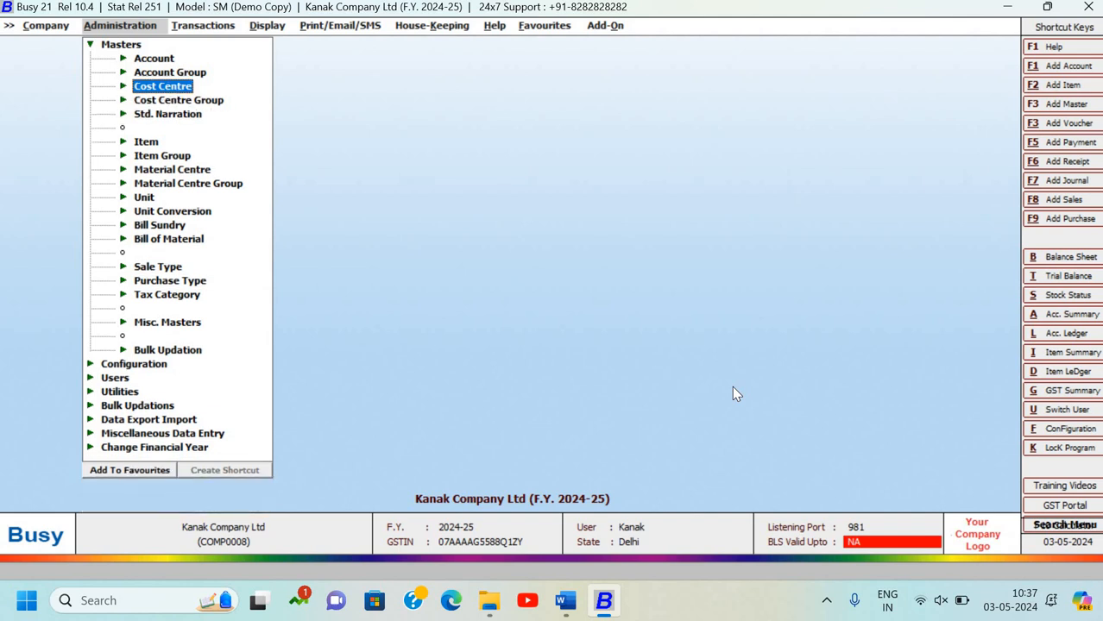
pyautogui.press('Down')
pyautogui.press('Down')
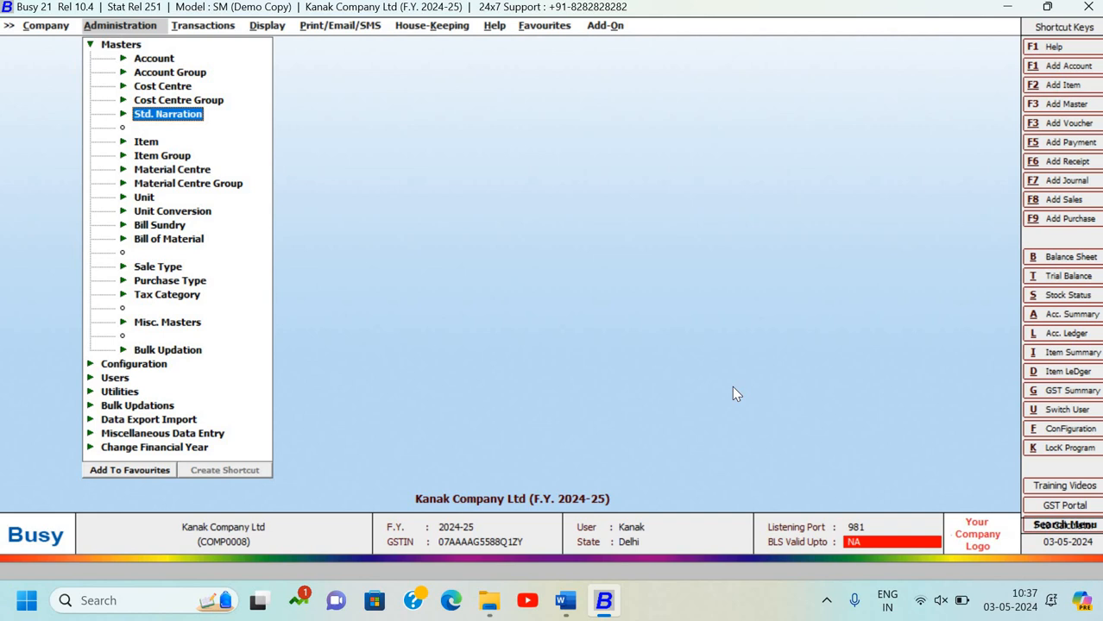
# Review the available transaction voucher types, in particular Payment, Receipt, Journal and Contra
pyautogui.press('Right')
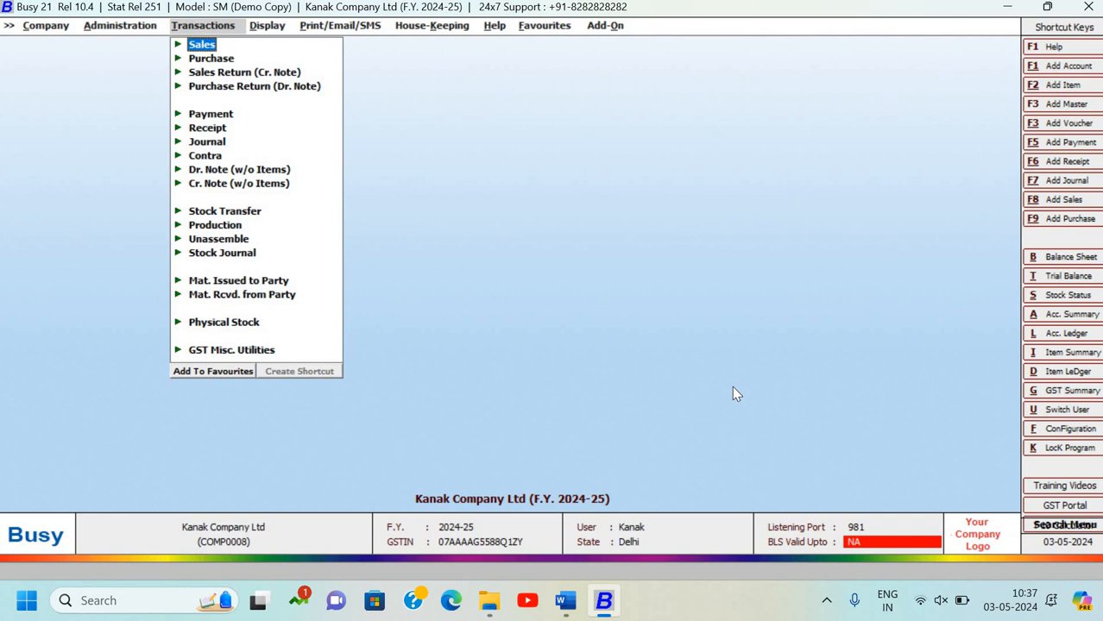
pyautogui.press('Up')
pyautogui.press('Up')
pyautogui.press('Down')
pyautogui.press('Down')
pyautogui.press('Down')
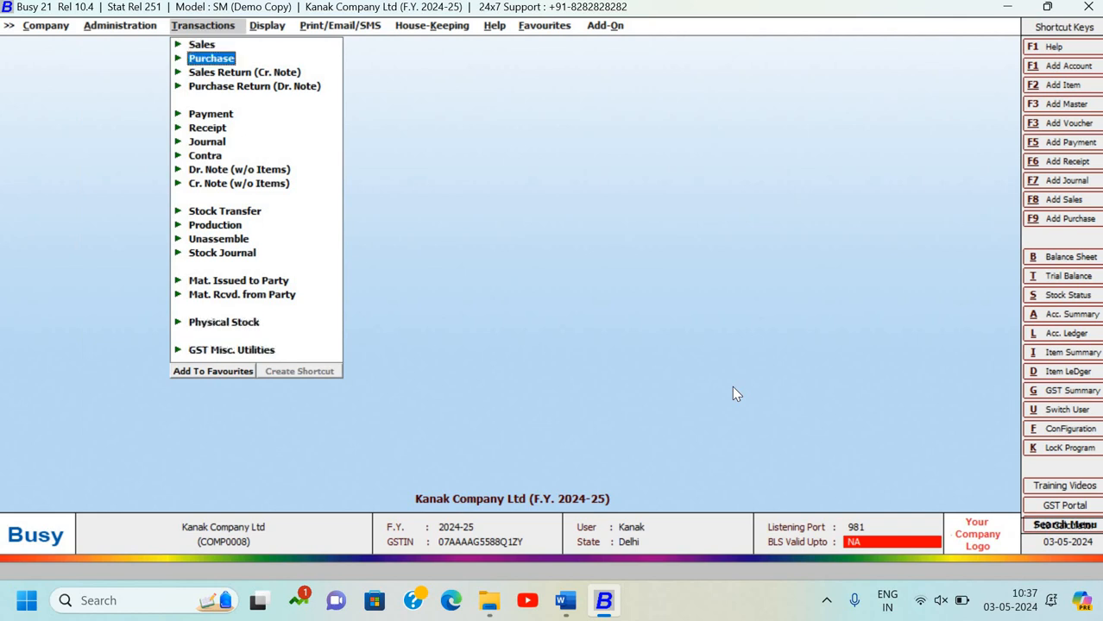
pyautogui.press('Down')
pyautogui.press('Down')
pyautogui.press('Down')
pyautogui.press('Down')
pyautogui.press('Down')
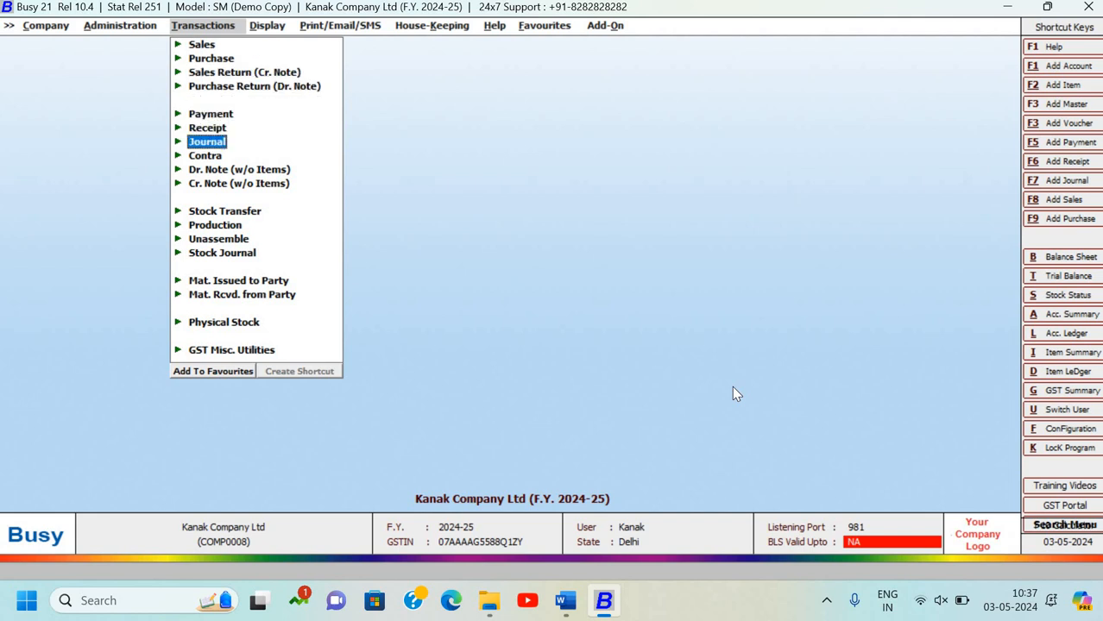
pyautogui.press('Down')
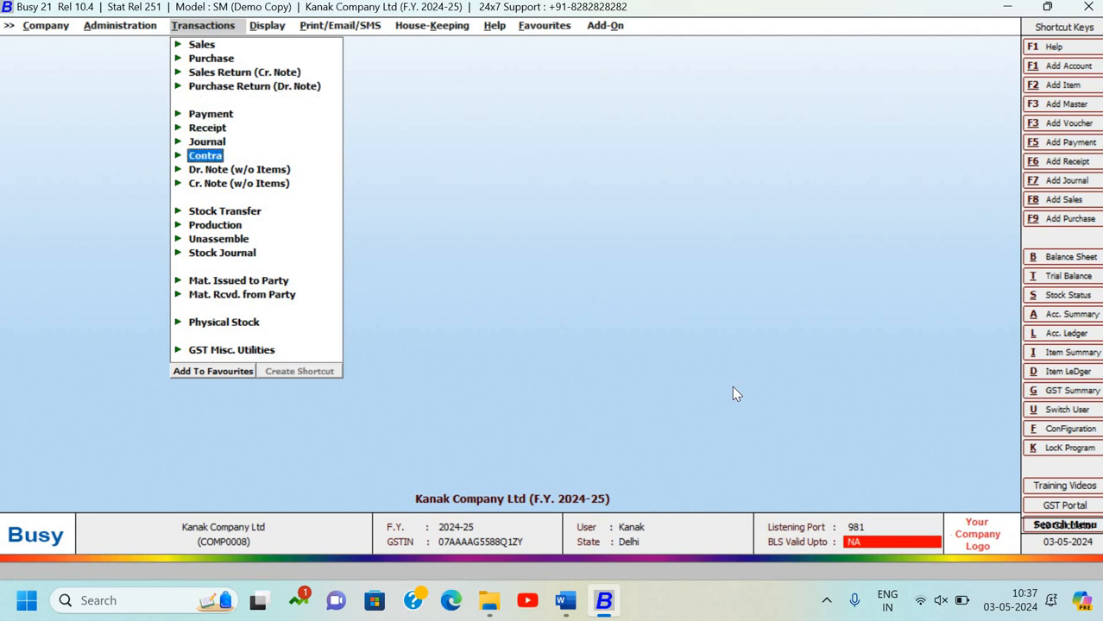
pyautogui.press('Up')
pyautogui.press('Up')
pyautogui.press('Up')
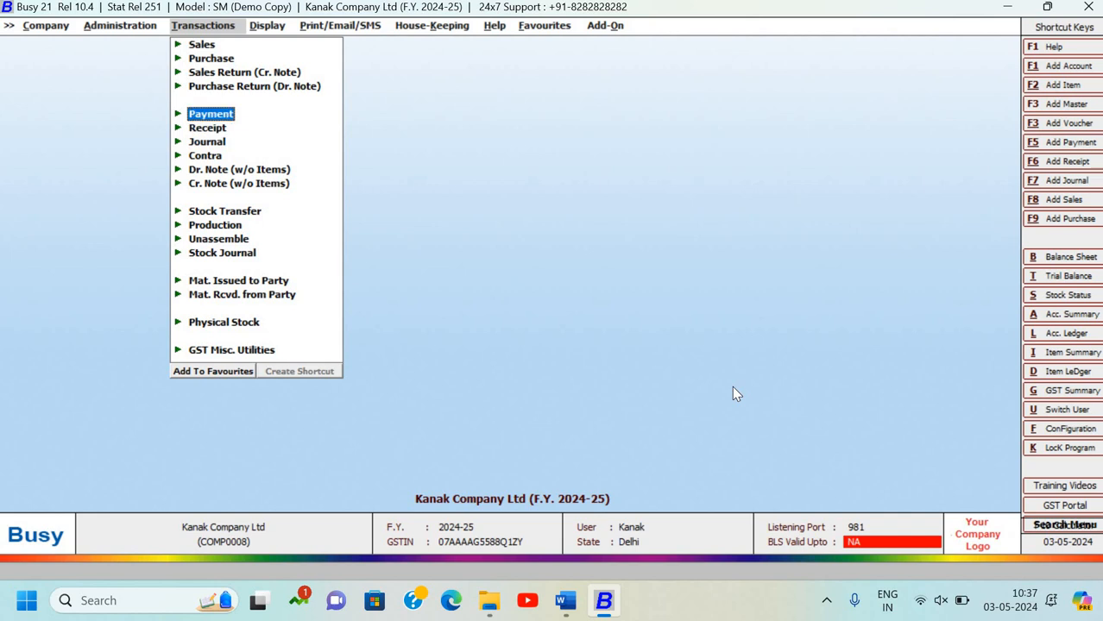
pyautogui.press('Down')
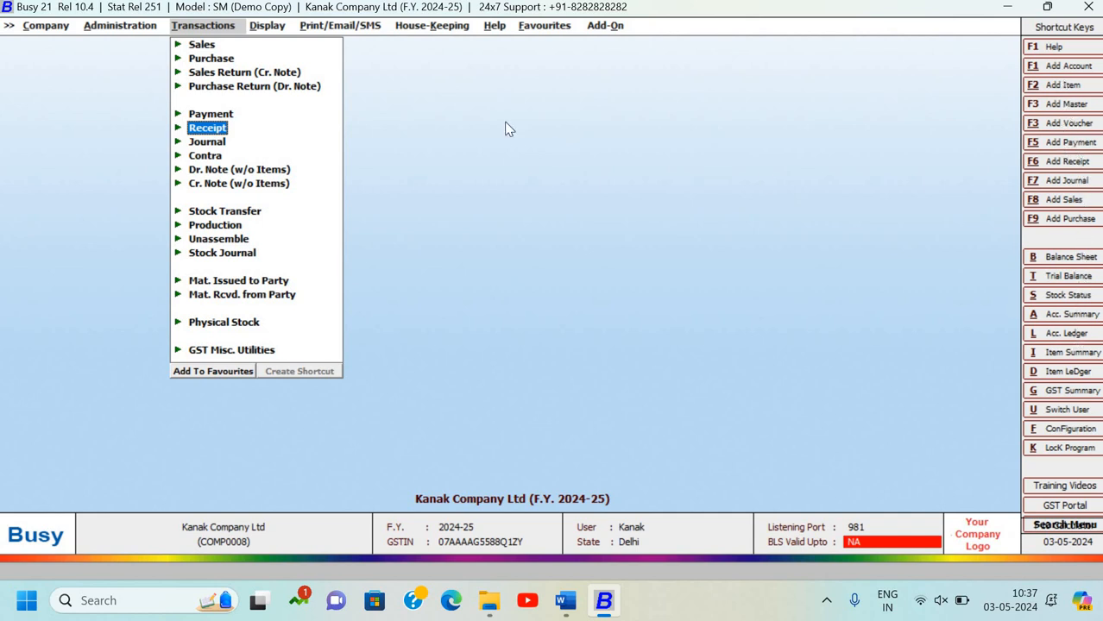
pyautogui.press('Down')
pyautogui.press('Down')
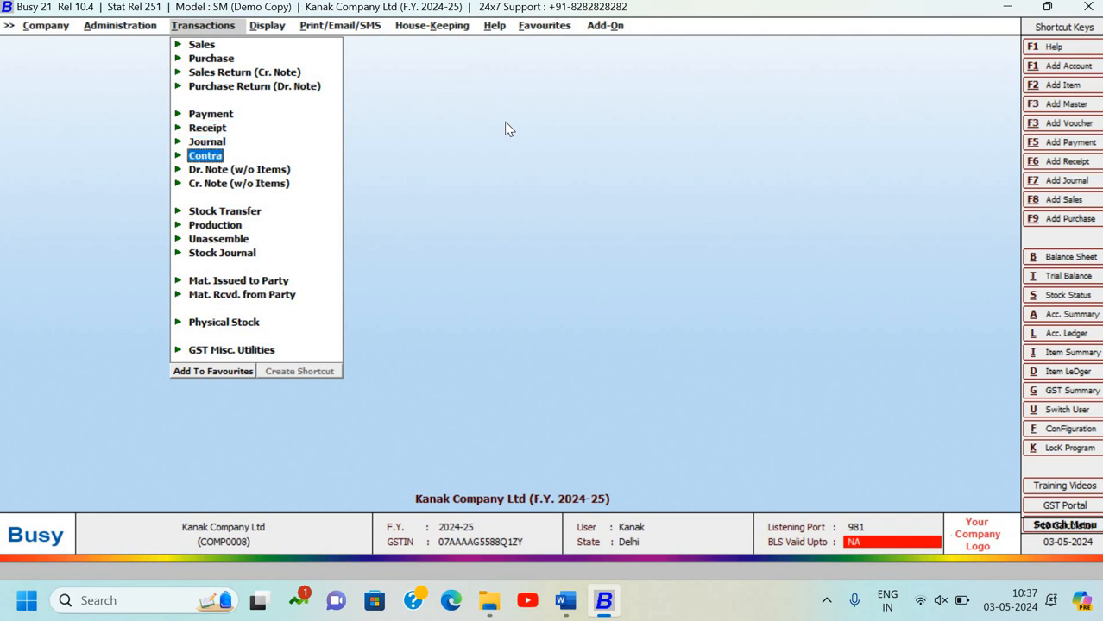
pyautogui.press('Up')
pyautogui.press('Up')
pyautogui.press('Up')
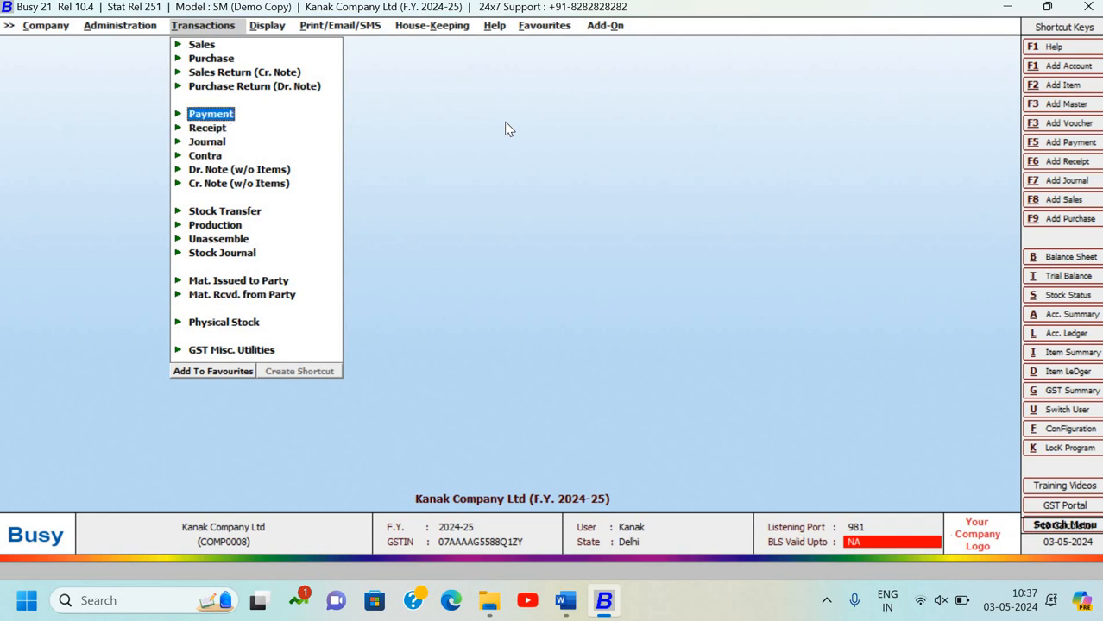
pyautogui.press('Return')
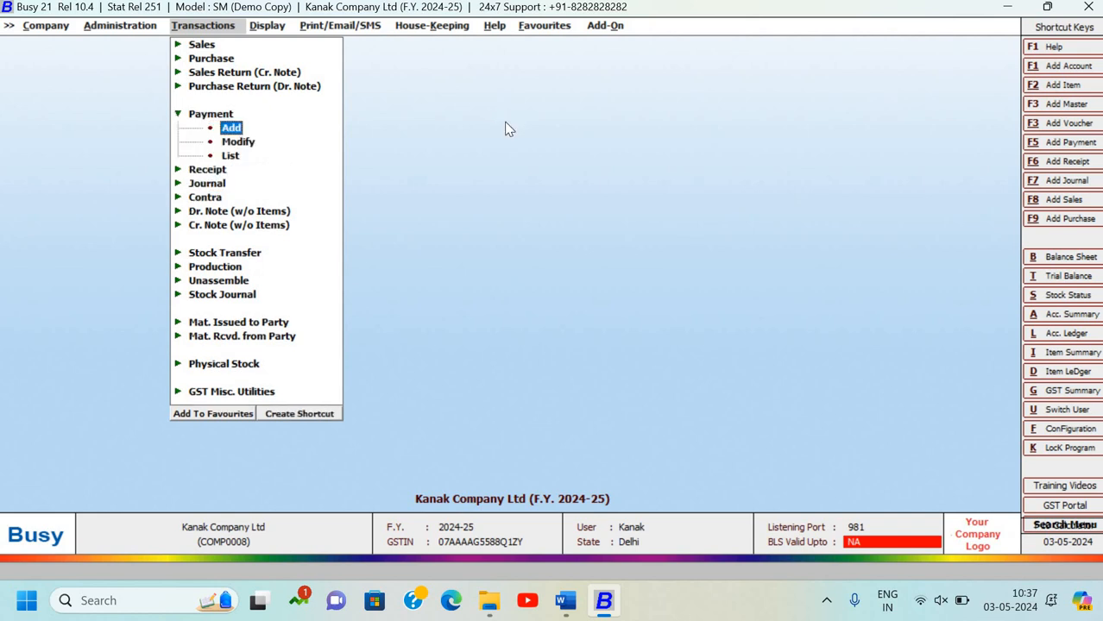
pyautogui.press('Return')
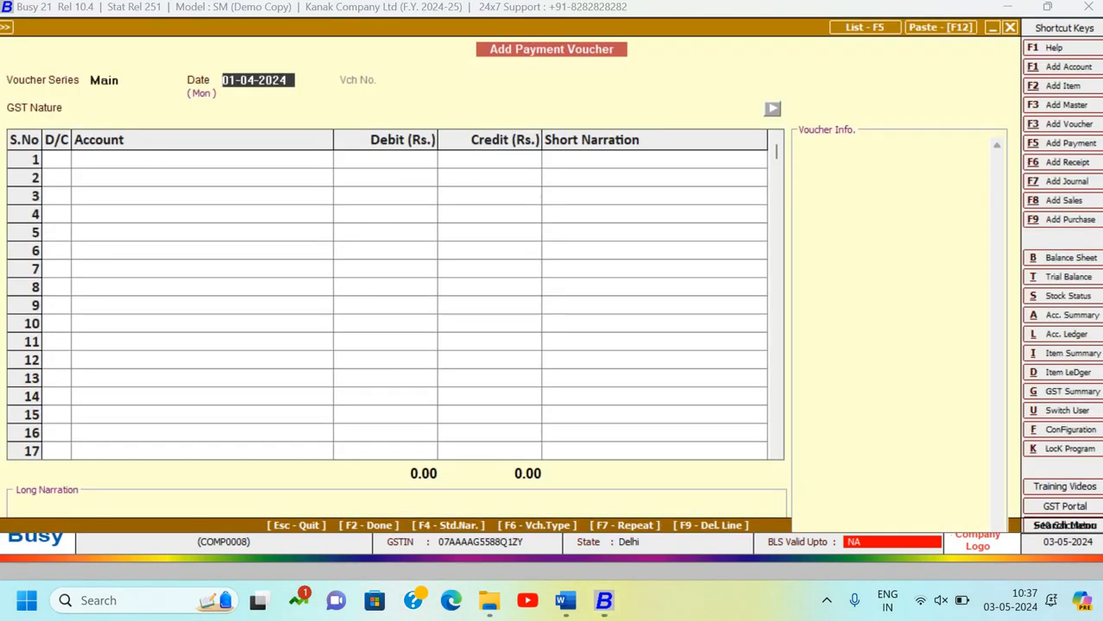
pyautogui.click(111, 82)
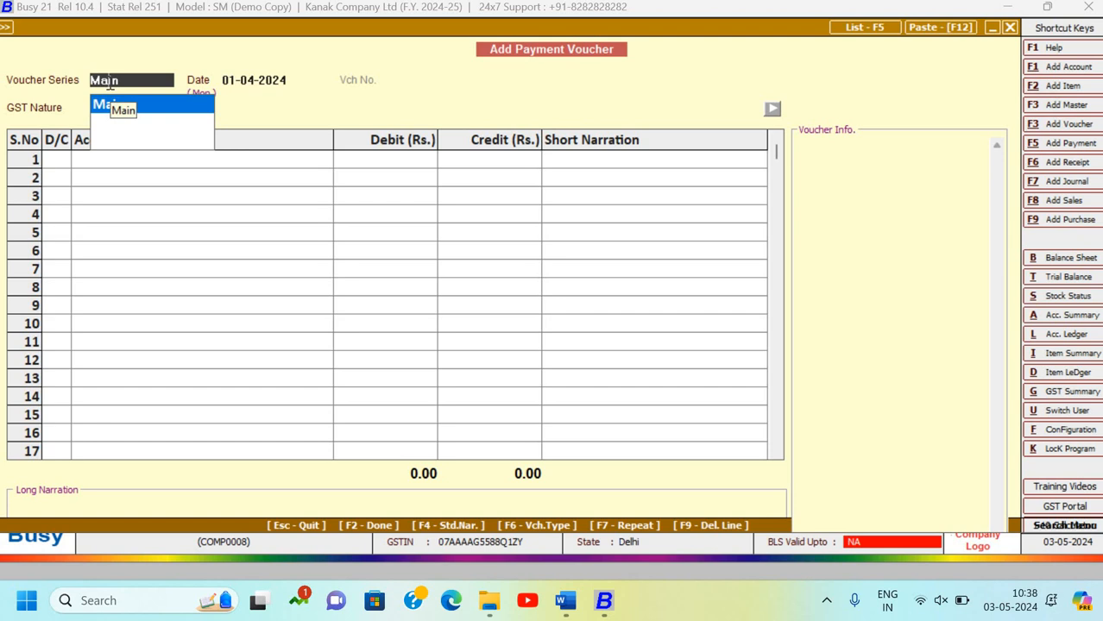
pyautogui.press('Return')
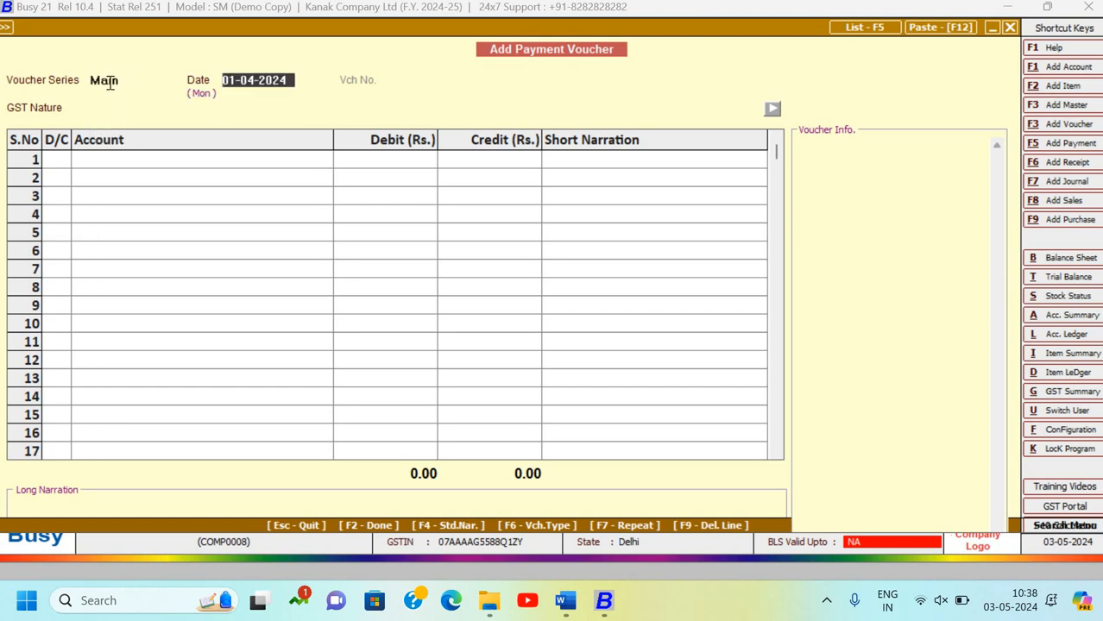
pyautogui.press('Return')
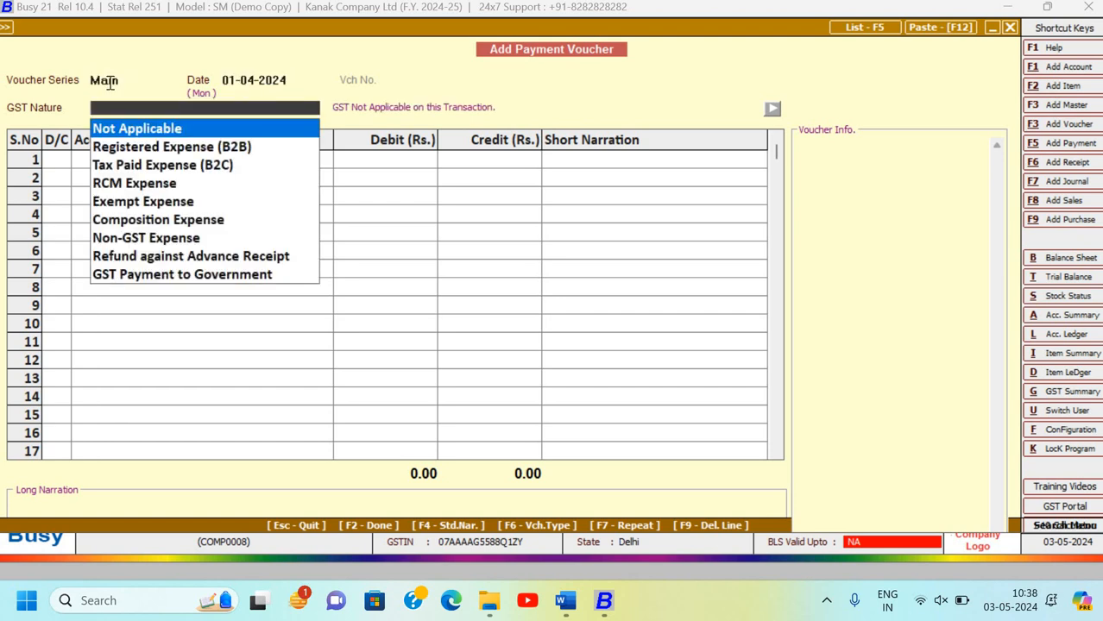
pyautogui.press('Return')
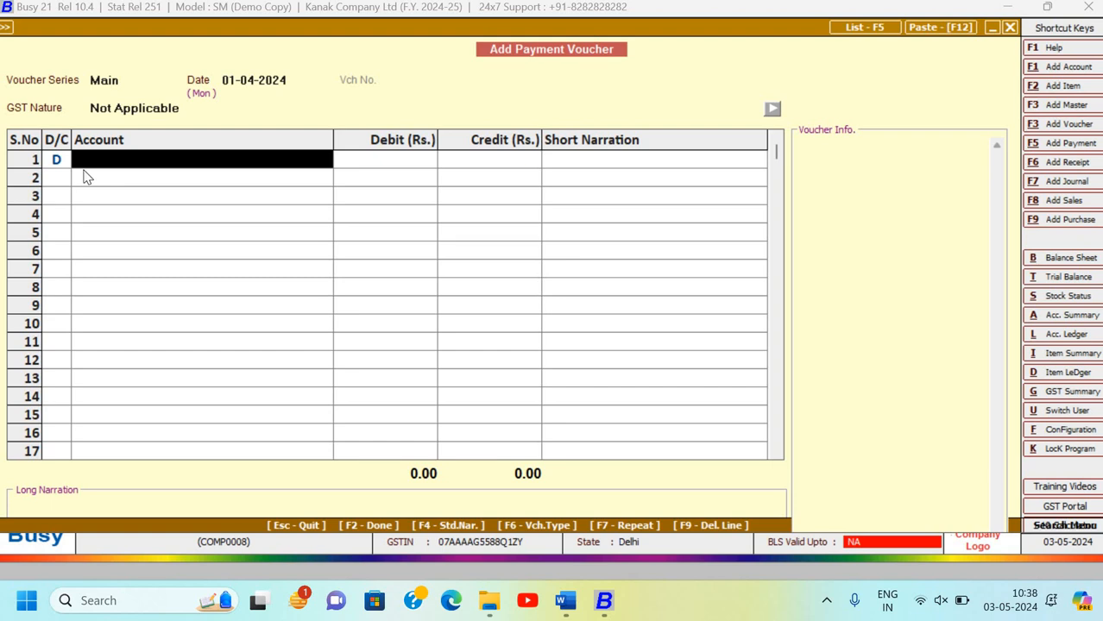
pyautogui.press('Escape')
pyautogui.press('Return')
pyautogui.press('Escape')
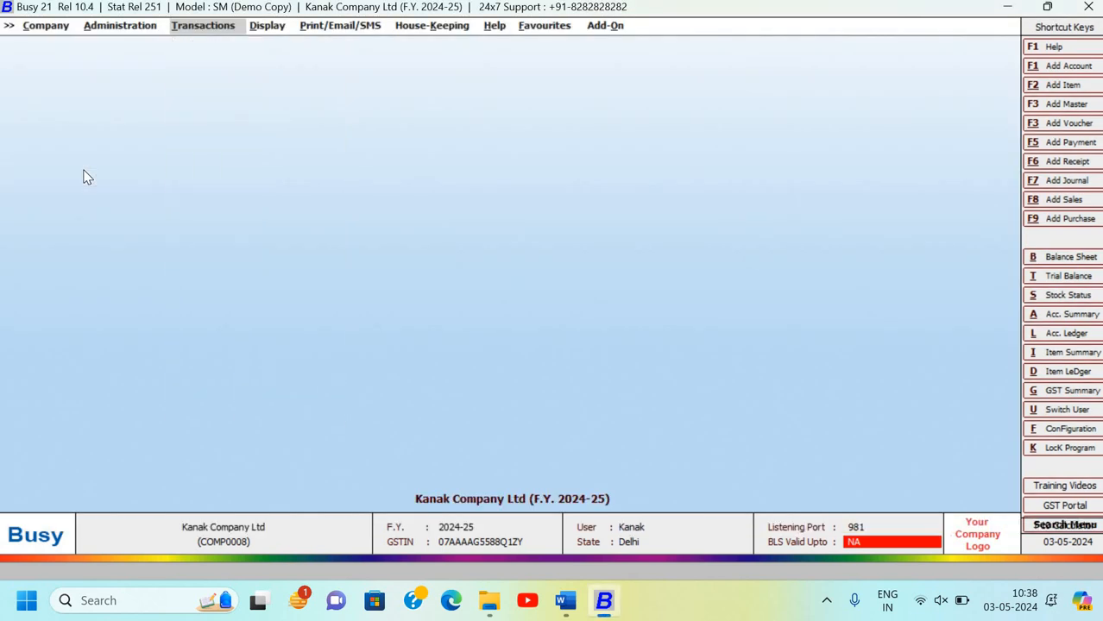
# Check whether the single entry system for payment and receipt vouchers is available in the Accounts feature options, and leave the configuration
pyautogui.press('Left')
pyautogui.press('Return')
pyautogui.press('Up')
pyautogui.press('Up')
pyautogui.press('Up')
pyautogui.press('Up')
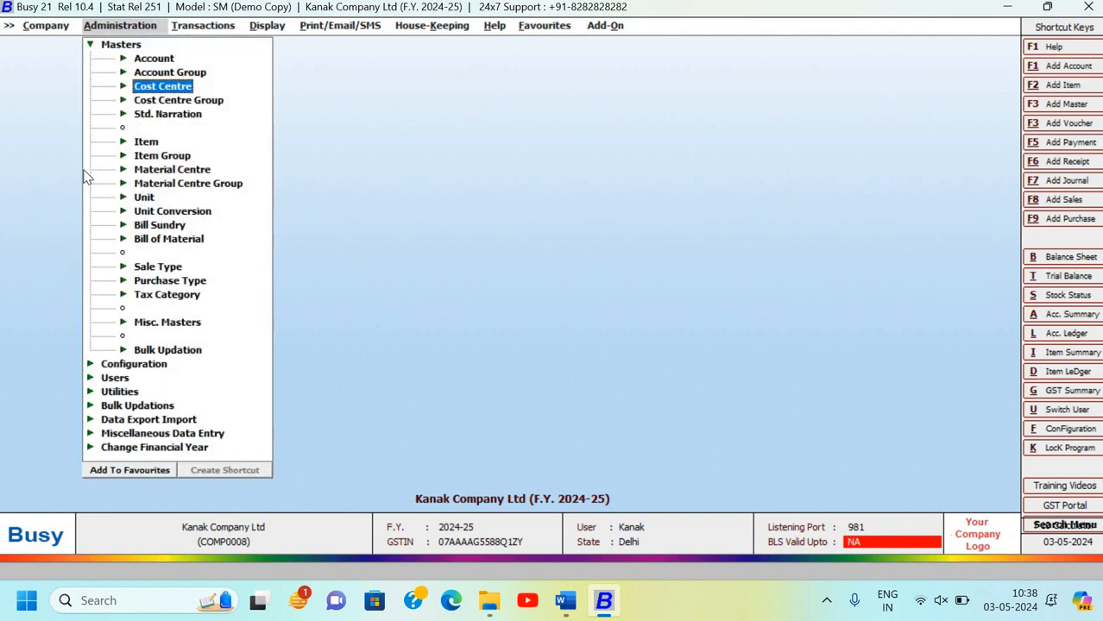
pyautogui.press('Up')
pyautogui.press('Return')
pyautogui.press('Down')
pyautogui.press('Return')
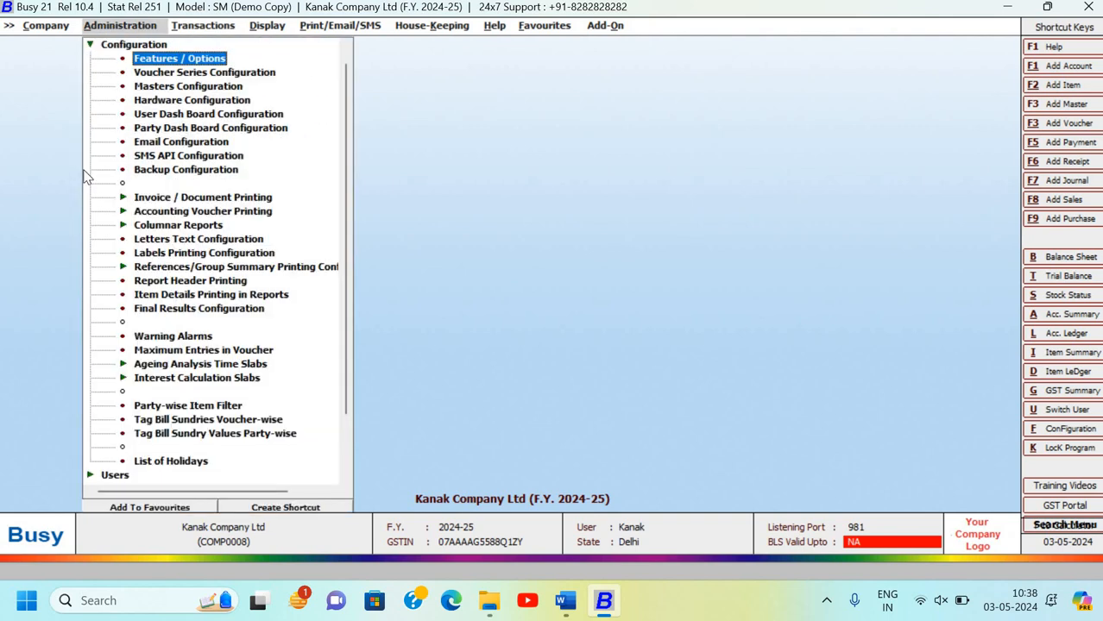
pyautogui.press('Return')
pyautogui.press('Down')
pyautogui.press('Down')
pyautogui.press('Down')
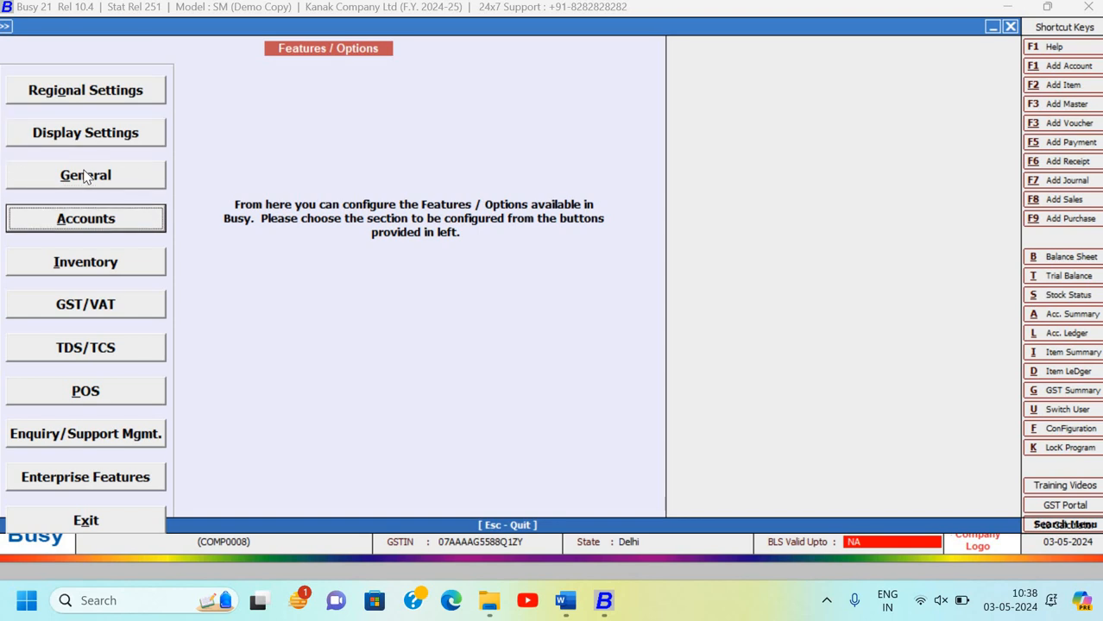
pyautogui.press('Return')
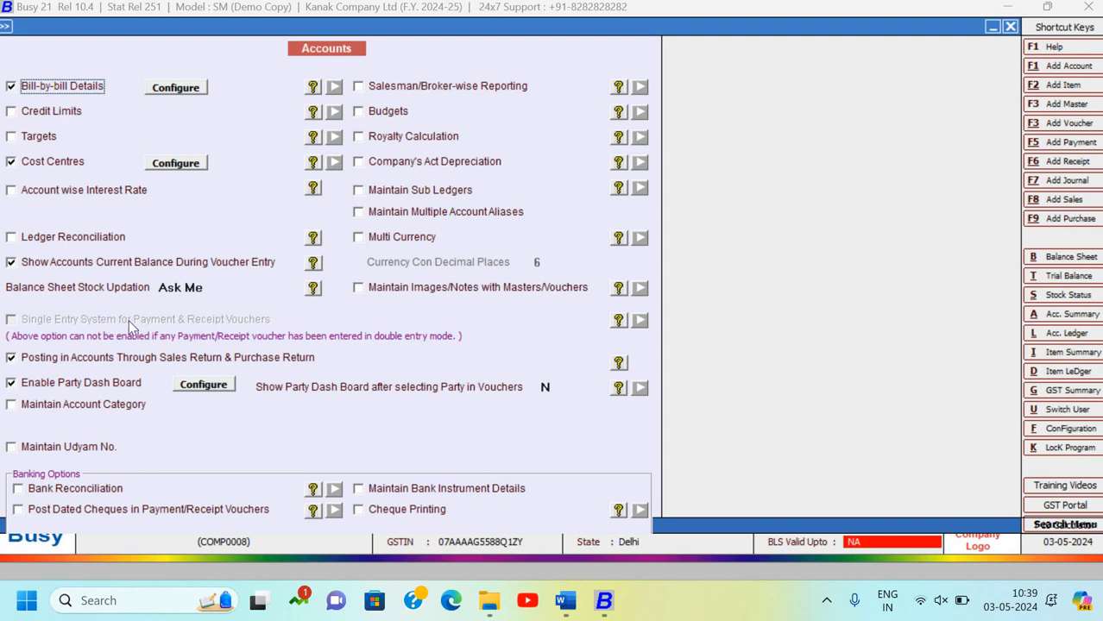
pyautogui.press('Escape')
pyautogui.press('Escape')
pyautogui.press('Escape')
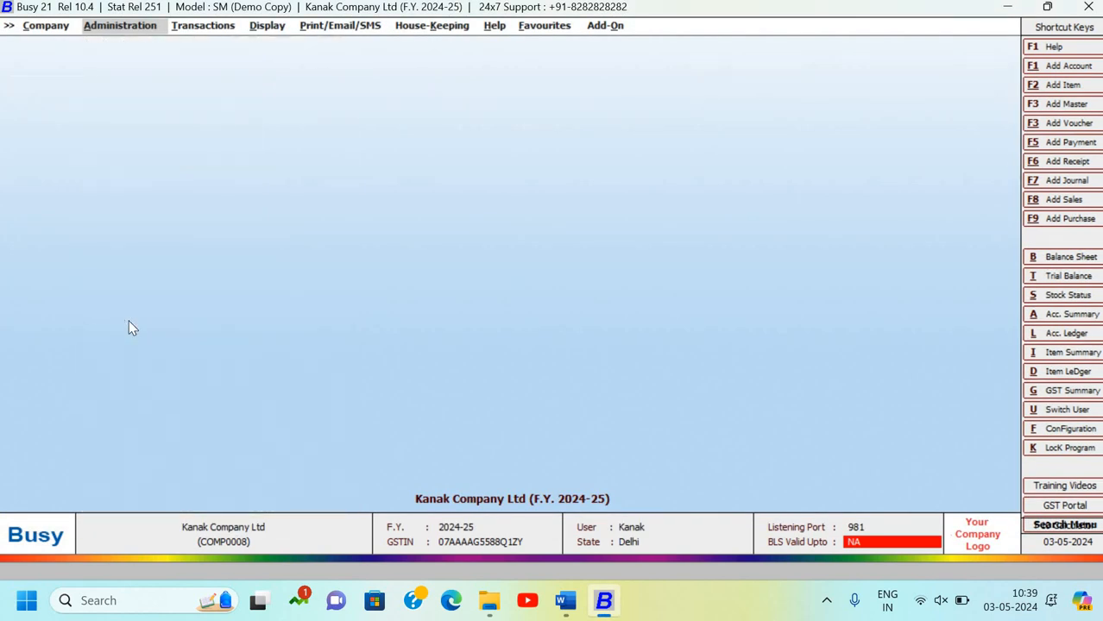
# Display the Day Book for 1-4-2024
pyautogui.press('Right')
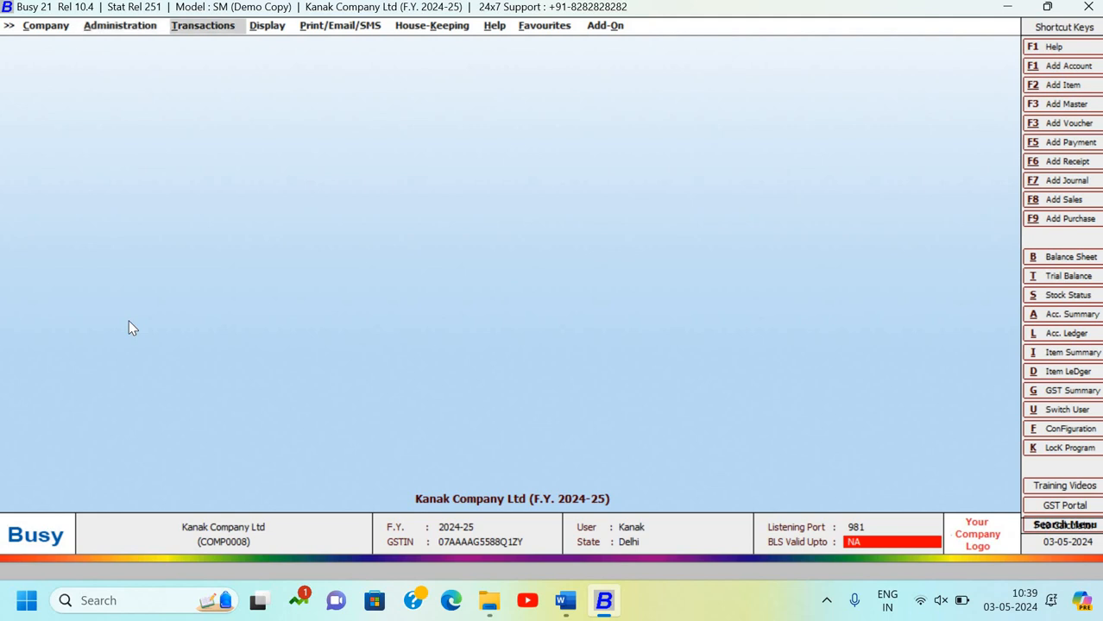
pyautogui.press('Right')
pyautogui.press('Down')
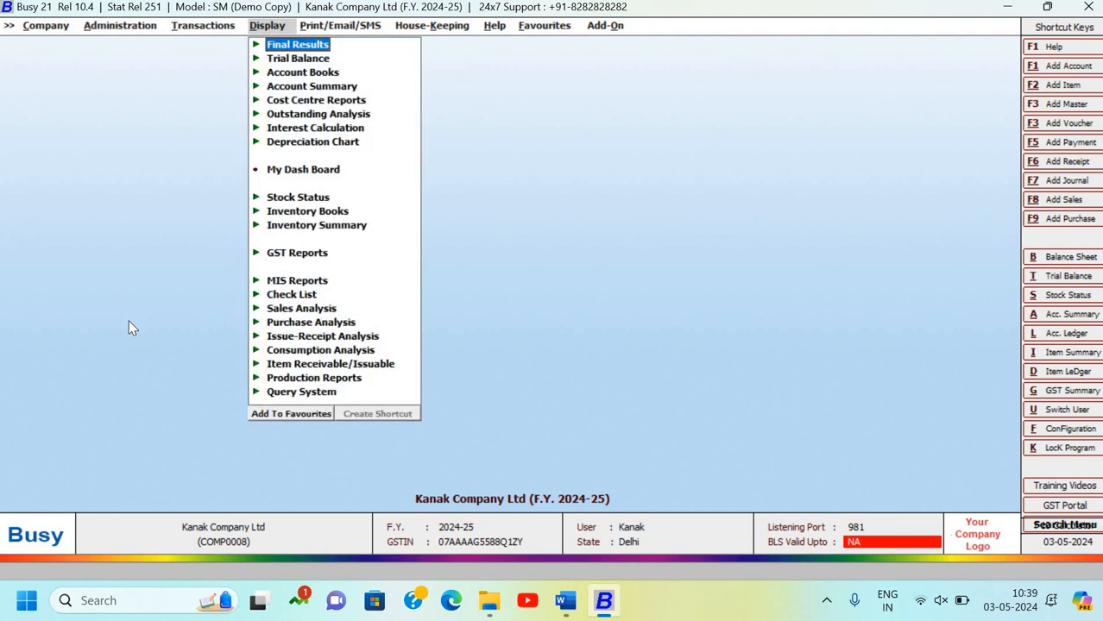
pyautogui.press('Right')
pyautogui.press('Left')
pyautogui.press('Down')
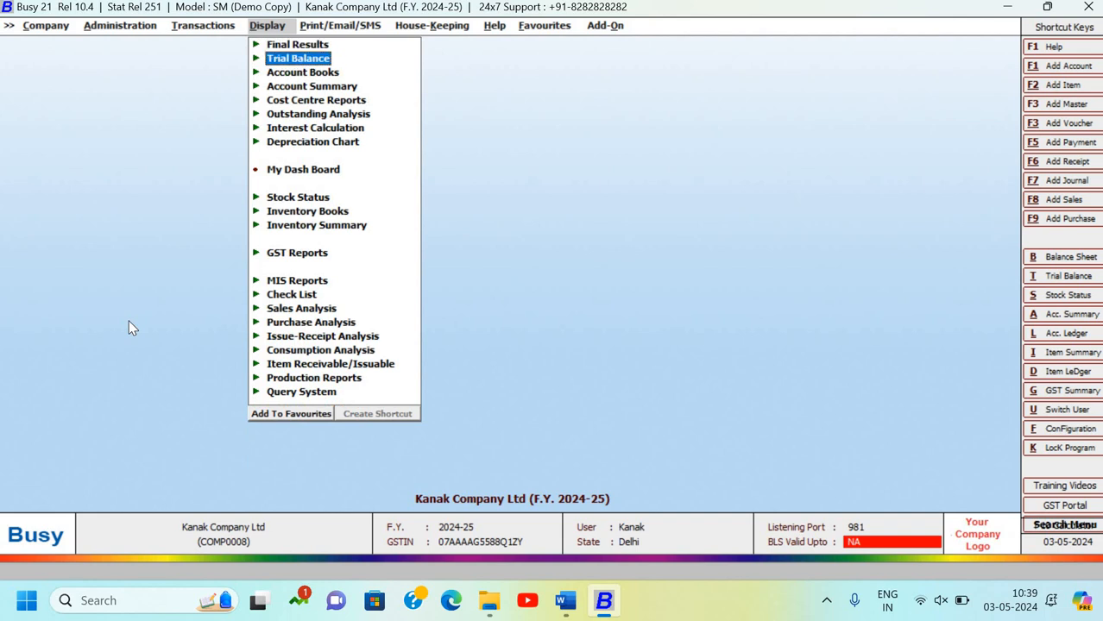
pyautogui.press('Down')
pyautogui.press('Right')
pyautogui.press('Return')
pyautogui.press('Return')
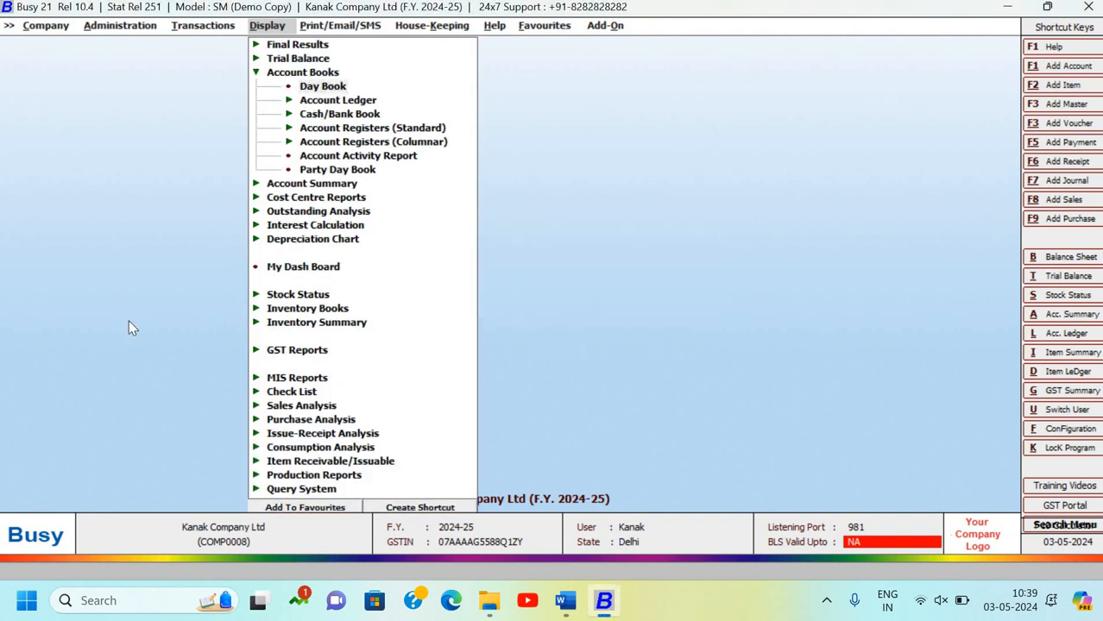
pyautogui.press('F2')
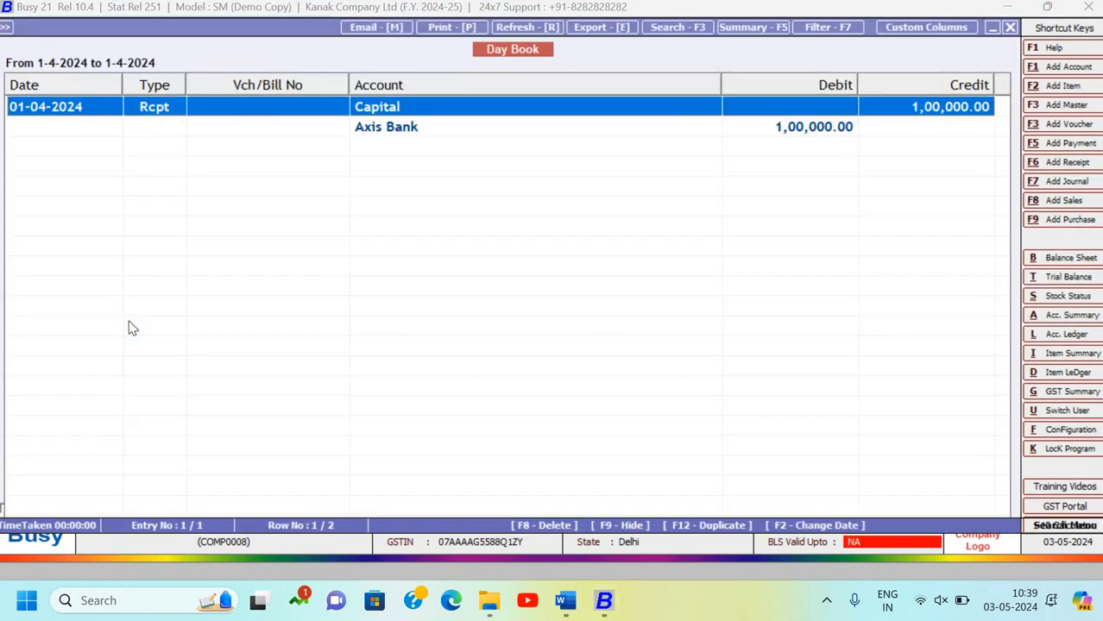
# Delete the receipt voucher crediting Capital and debiting Axis Bank, and leave the Day Book
pyautogui.press('Return')
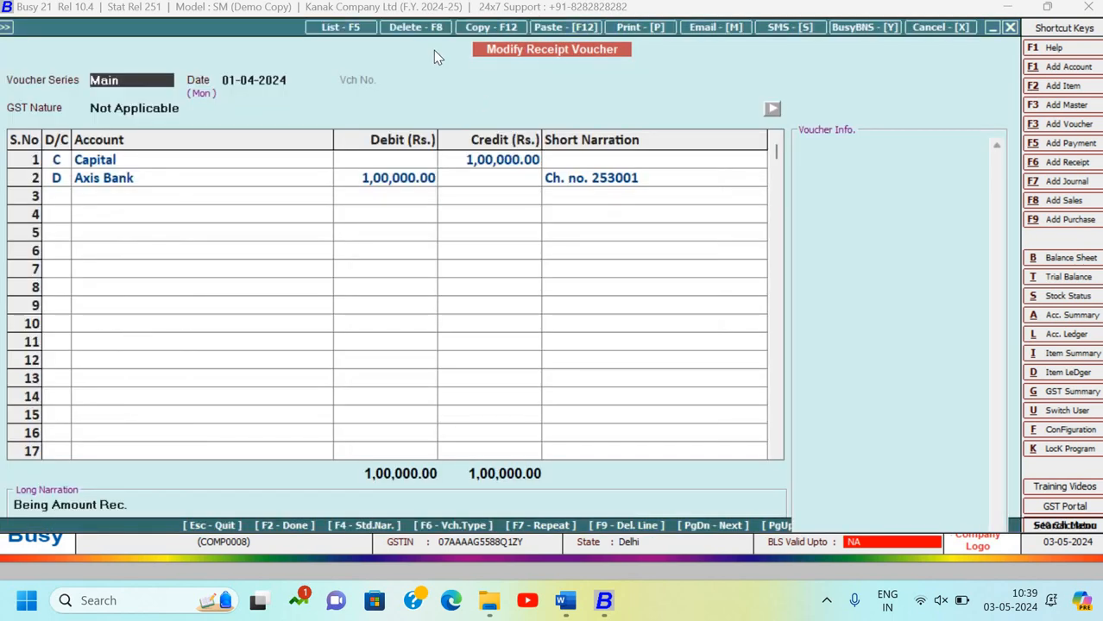
pyautogui.click(419, 28)
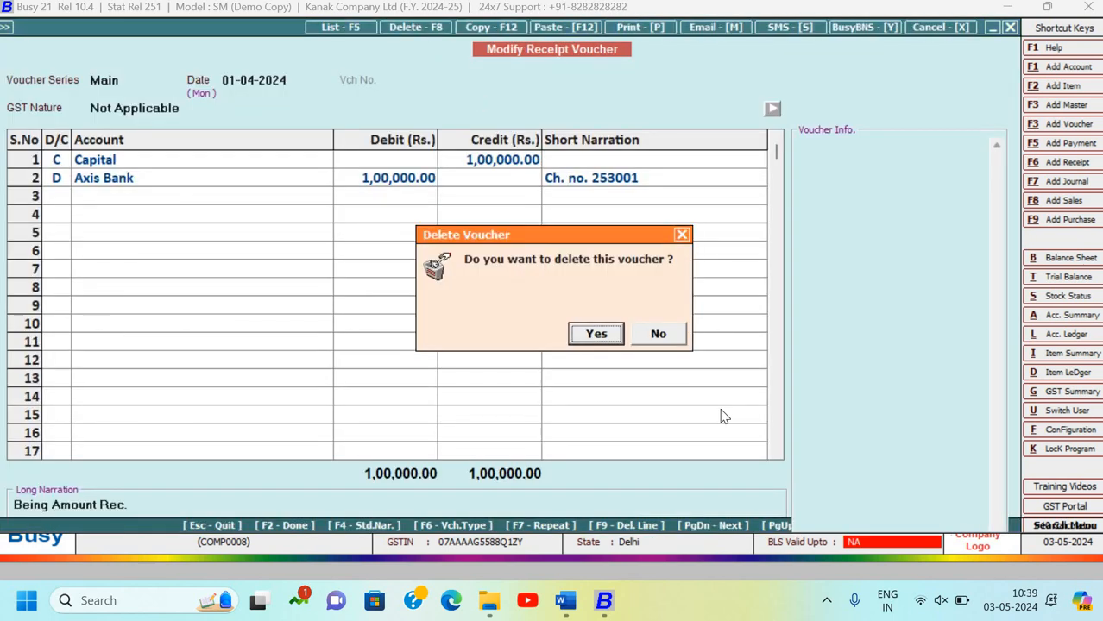
pyautogui.press('Return')
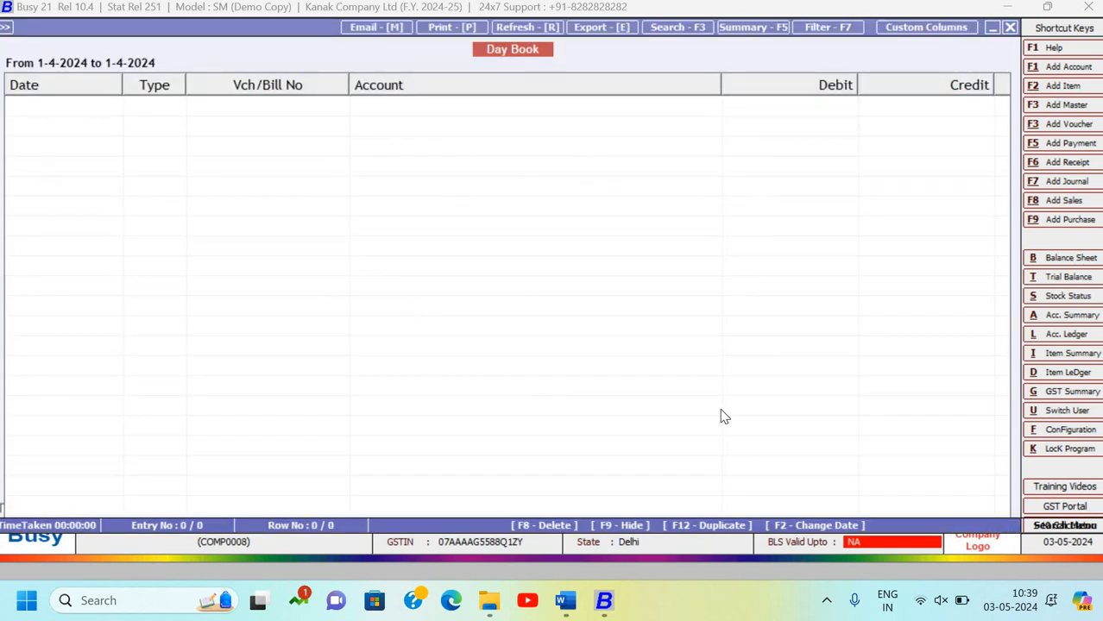
pyautogui.press('Escape')
pyautogui.press('Escape')
pyautogui.press('Escape')
pyautogui.press('Escape')
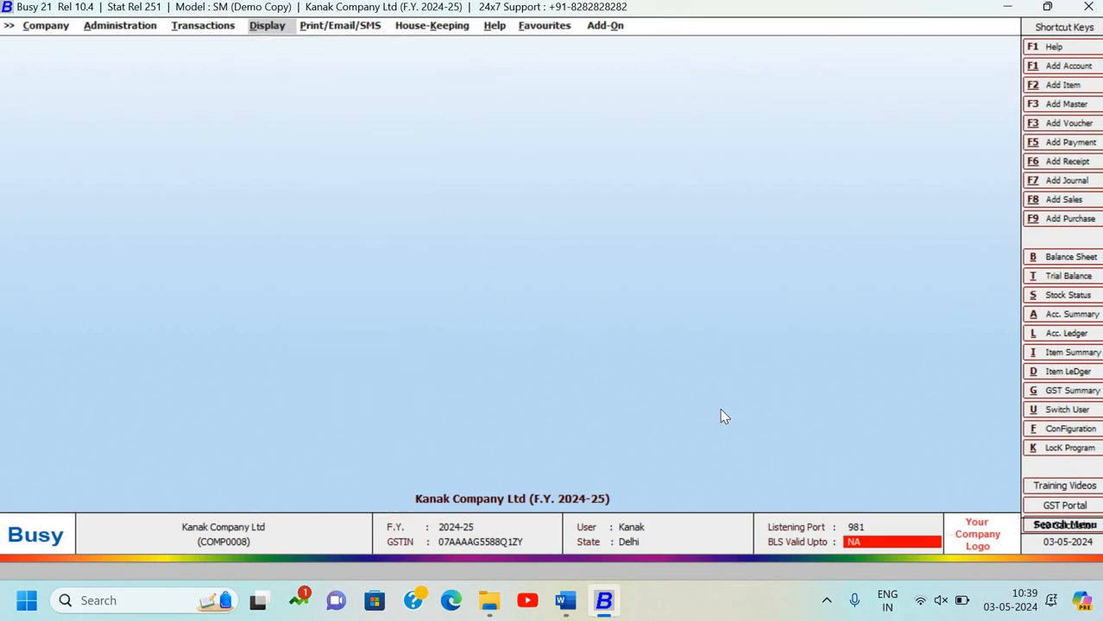
# Enable the Single Entry System for Payment & Receipt Vouchers in the Accounts feature options and save
pyautogui.press('Left')
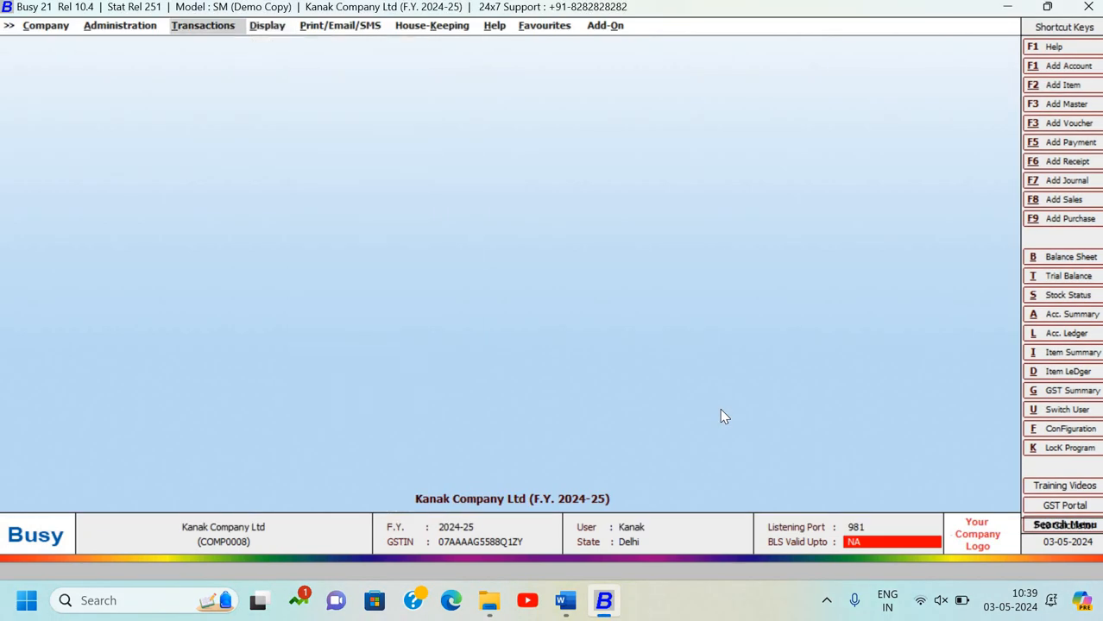
pyautogui.press('Left')
pyautogui.press('Return')
pyautogui.press('Return')
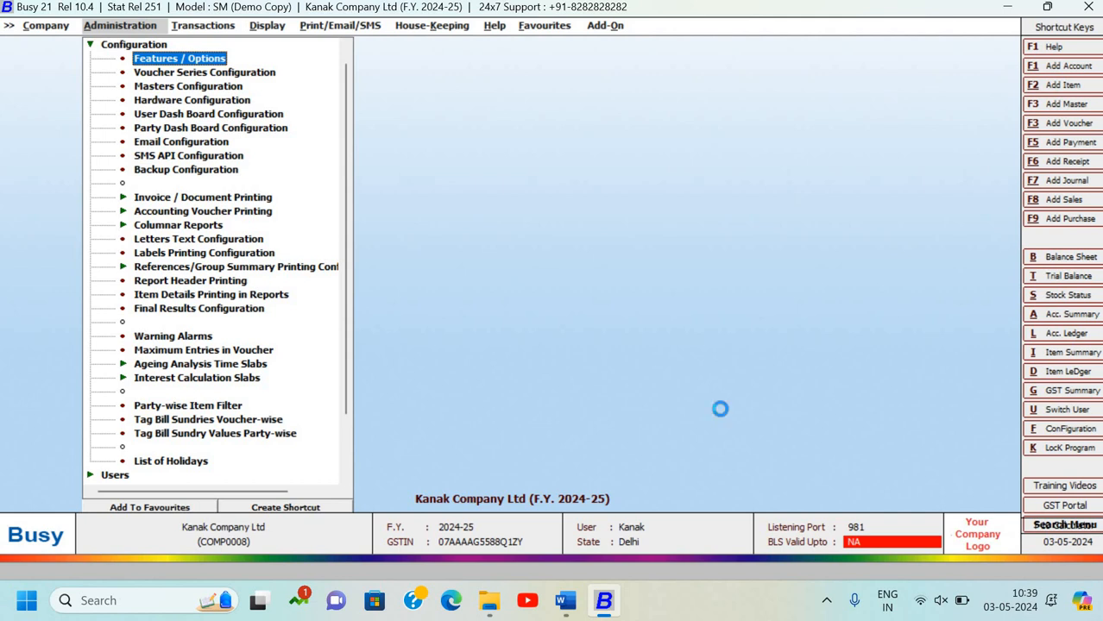
pyautogui.press('Return')
pyautogui.press('Down')
pyautogui.press('Down')
pyautogui.press('Down')
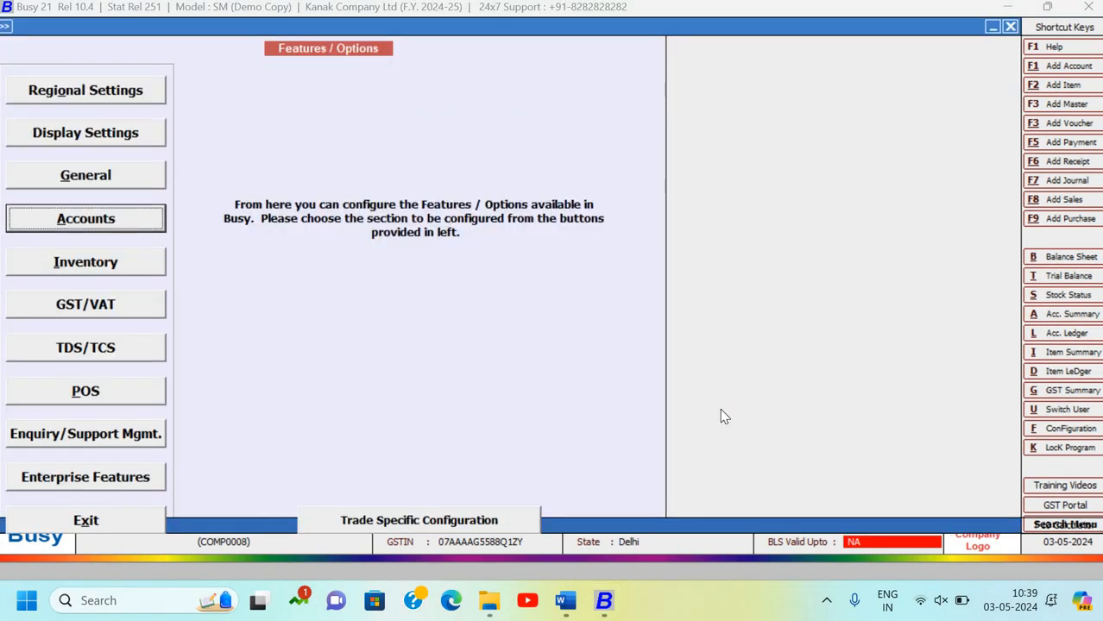
pyautogui.press('Return')
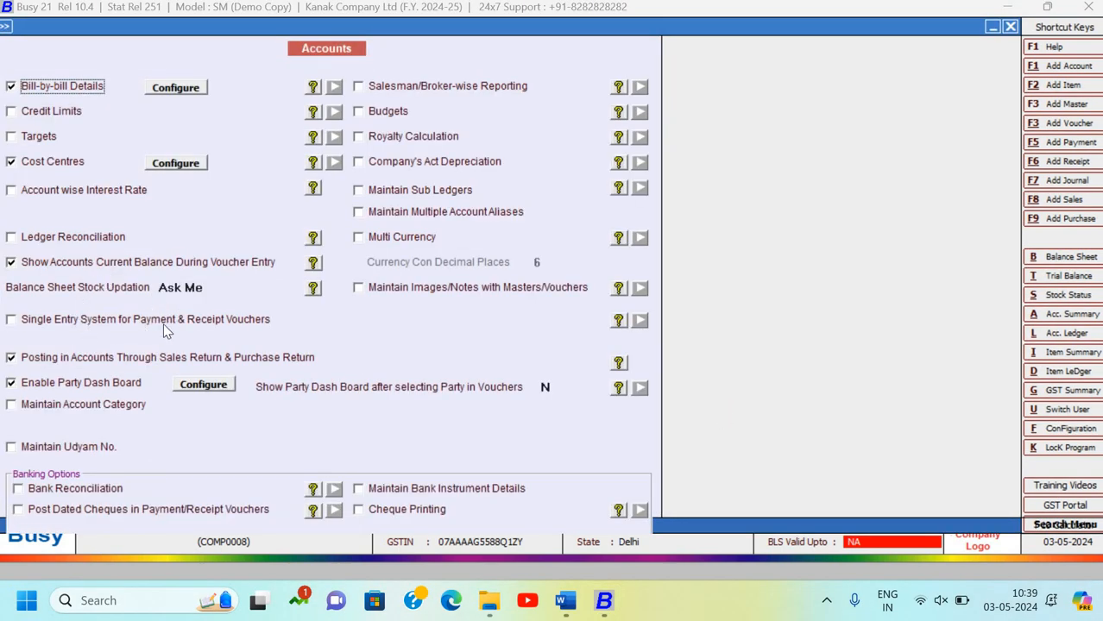
pyautogui.click(163, 323)
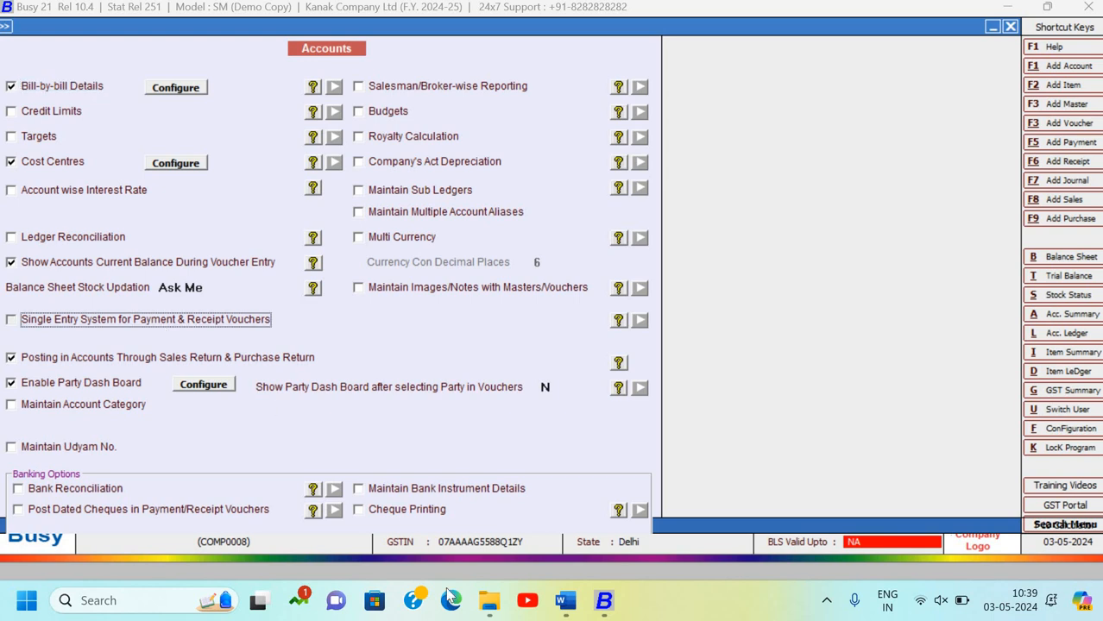
pyautogui.press('F2')
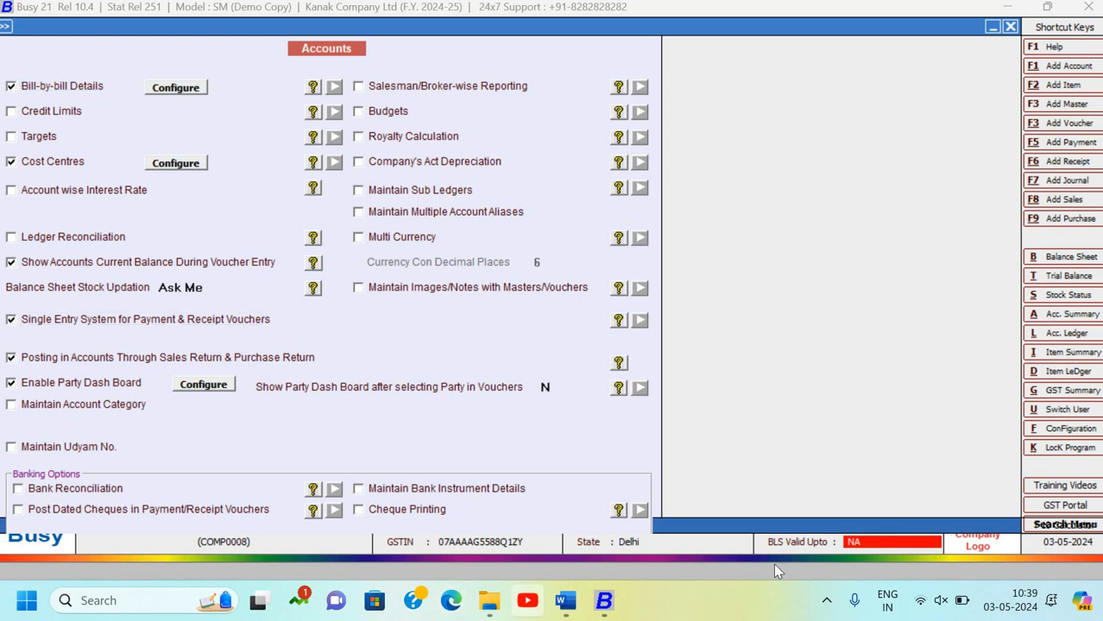
# Leave the feature options and start a new payment voucher
pyautogui.press('Return')
pyautogui.press('Escape')
pyautogui.press('Escape')
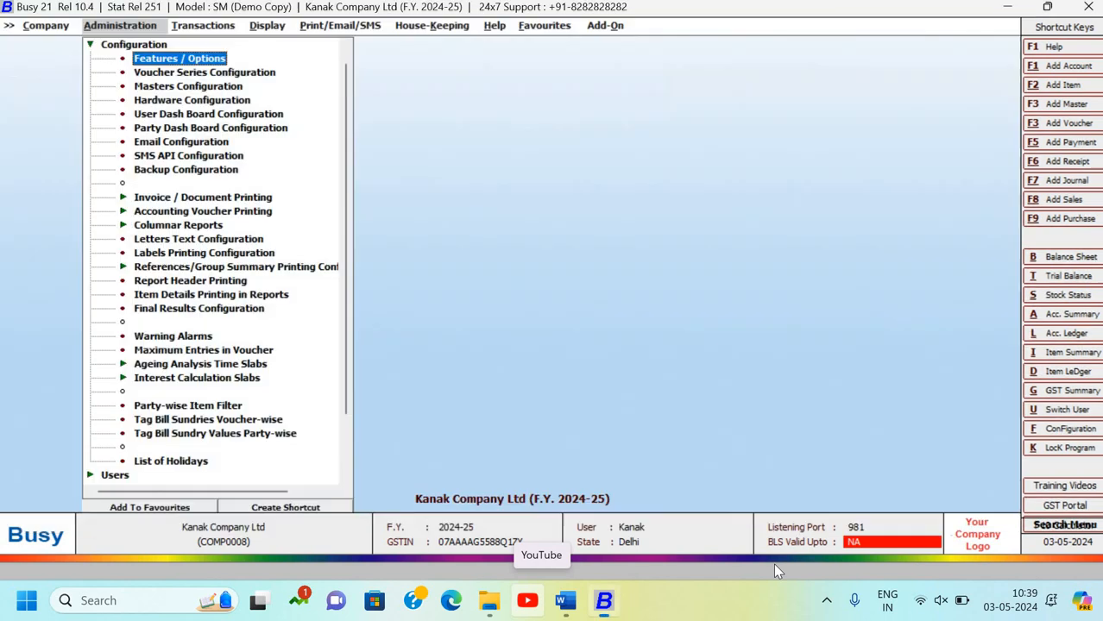
pyautogui.press('Right')
pyautogui.press('Down')
pyautogui.press('Down')
pyautogui.press('Down')
pyautogui.press('Down')
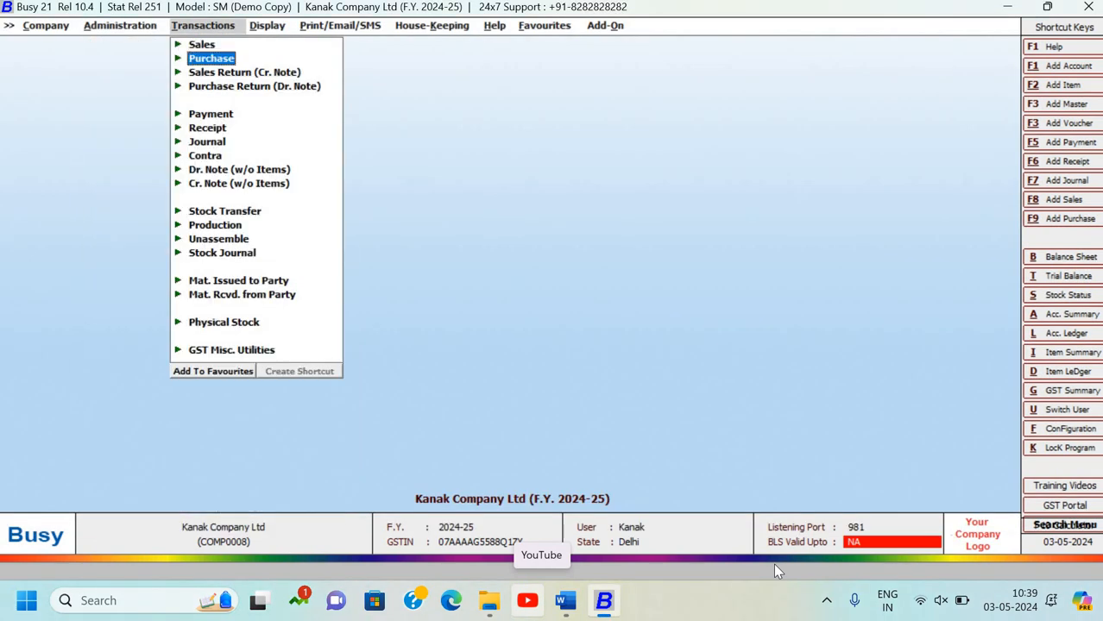
pyautogui.press('Return')
pyautogui.press('Return')
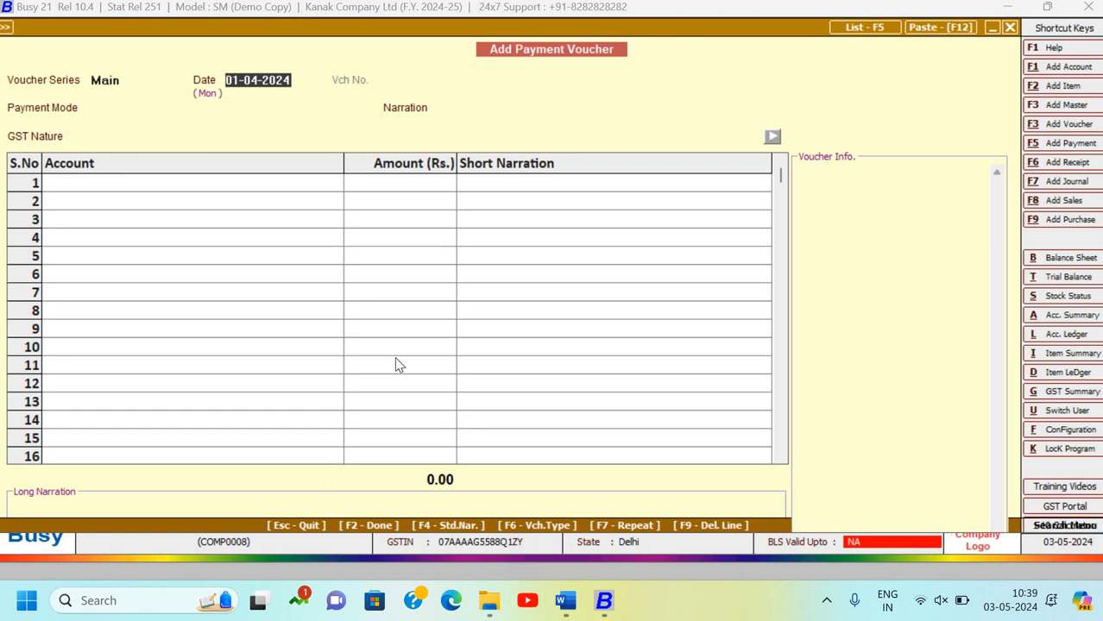
# Fill in the payment voucher header with date 01-04-2024, payment mode Axis Bank and GST nature Not Applicable
pyautogui.press('Return')
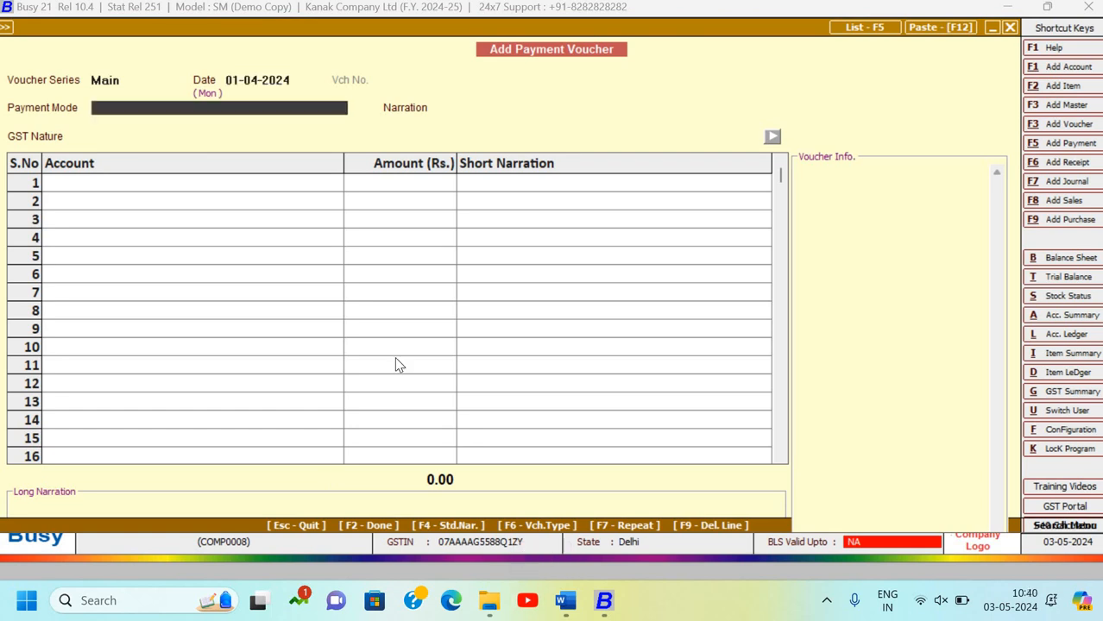
pyautogui.press('space')
pyautogui.press('Down')
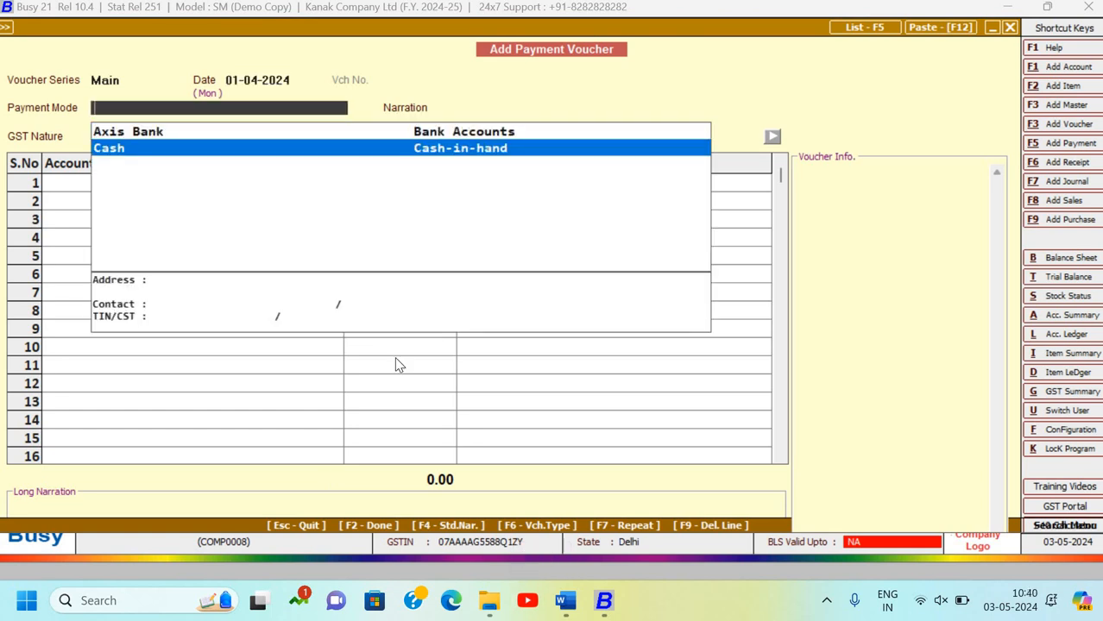
pyautogui.press('Up')
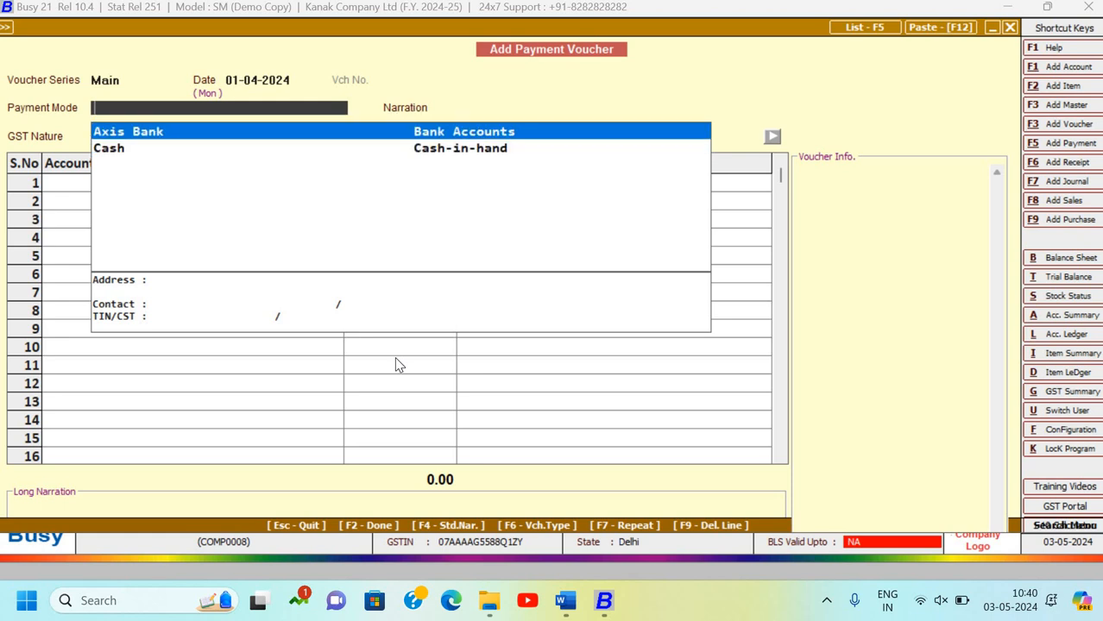
pyautogui.press('Return')
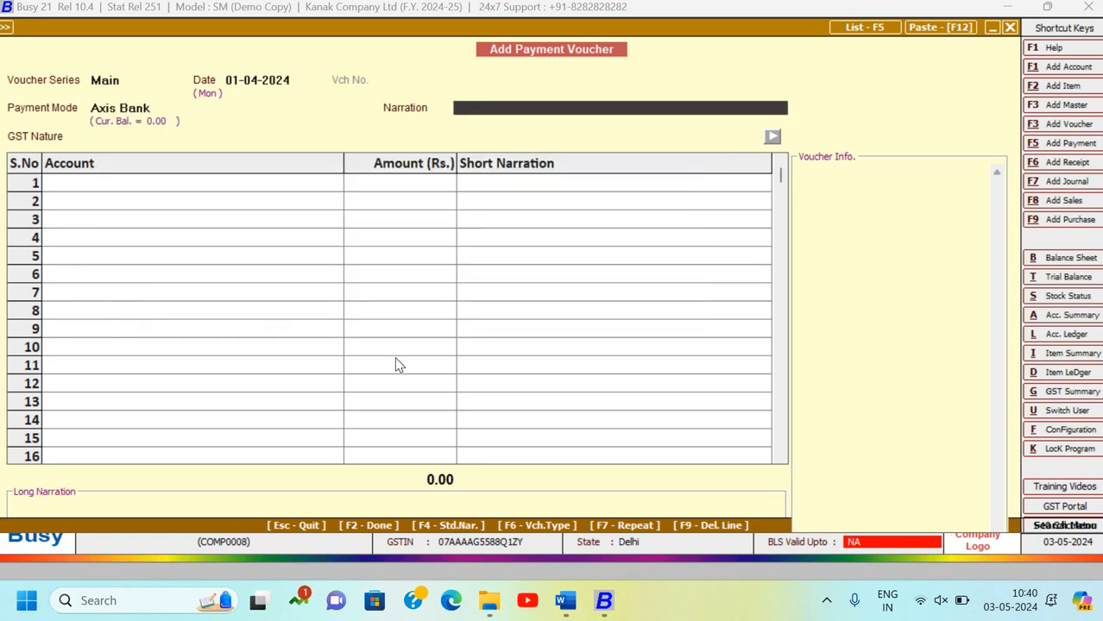
pyautogui.press('Return')
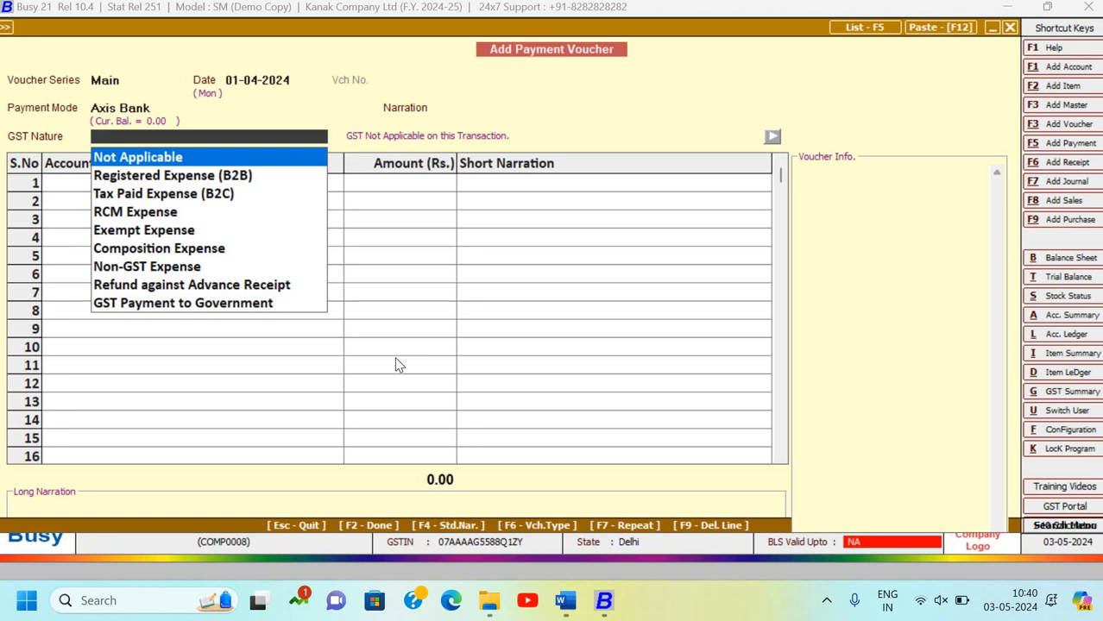
pyautogui.press('Return')
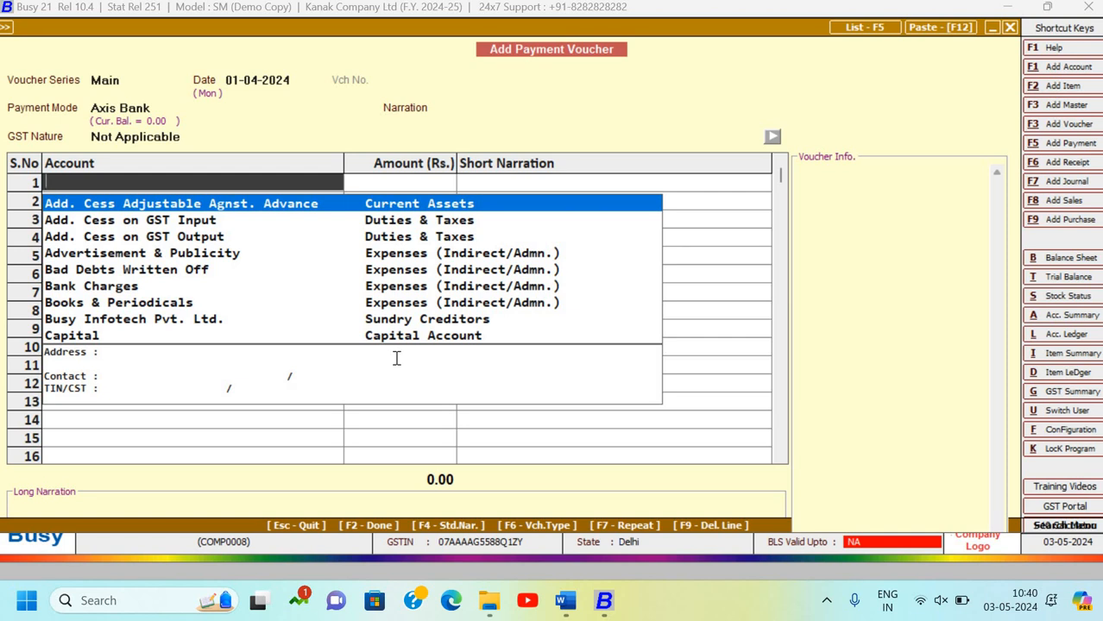
# Choose Commission on Sales as the first account line, and abandon the payment voucher without saving
pyautogui.write('sa')
pyautogui.press('Down')
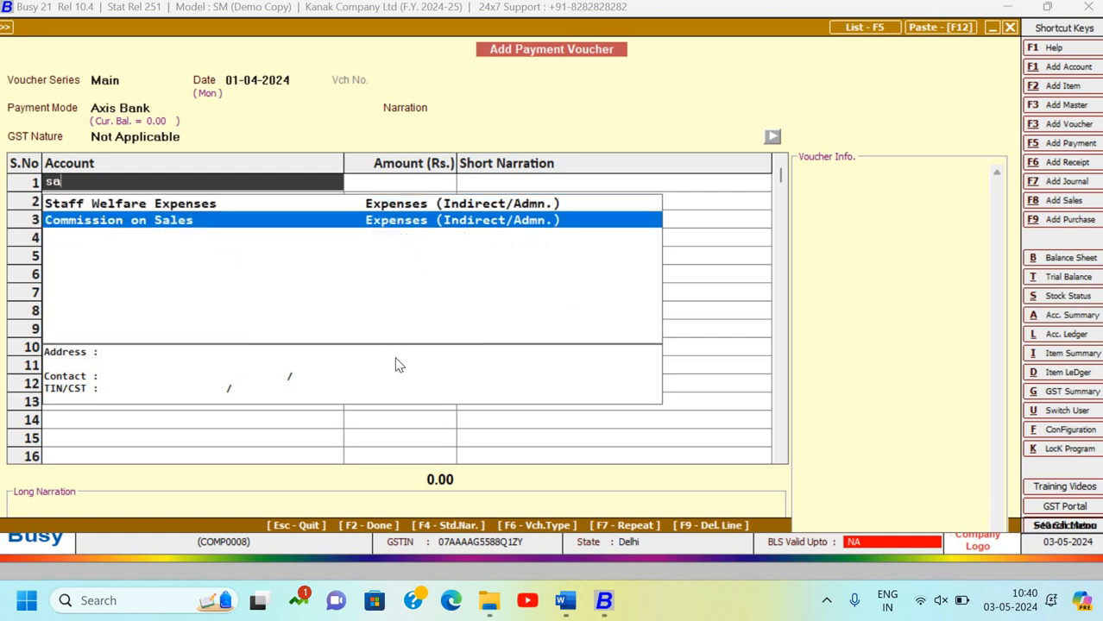
pyautogui.press('Return')
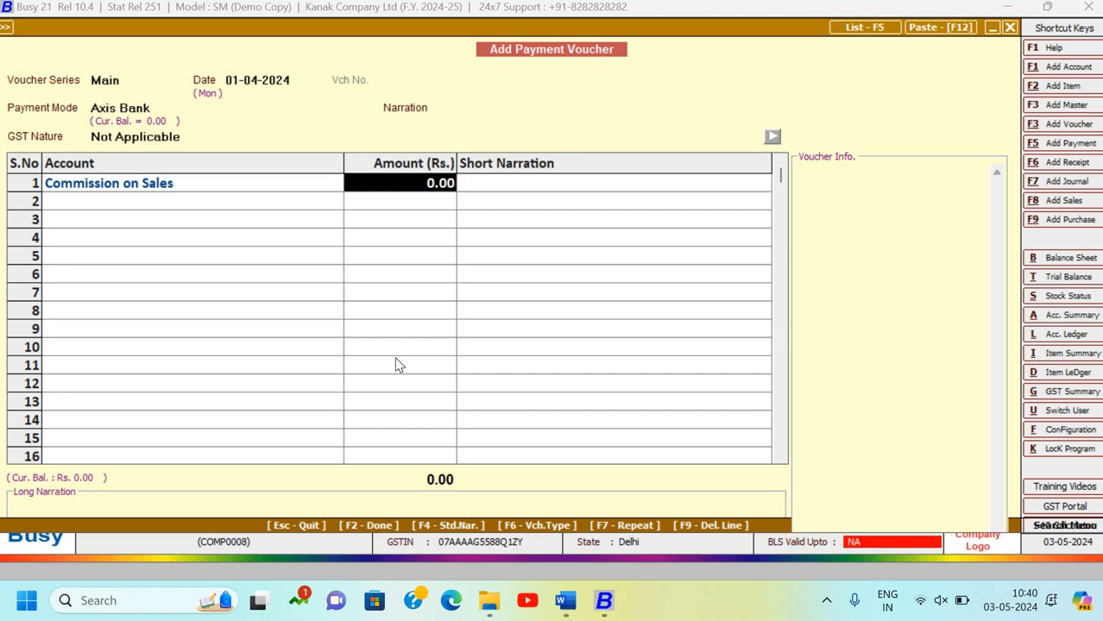
pyautogui.press('Escape')
pyautogui.press('Escape')
pyautogui.press('Escape')
pyautogui.press('Escape')
pyautogui.press('Escape')
pyautogui.press('Escape')
pyautogui.press('Escape')
pyautogui.press('Return')
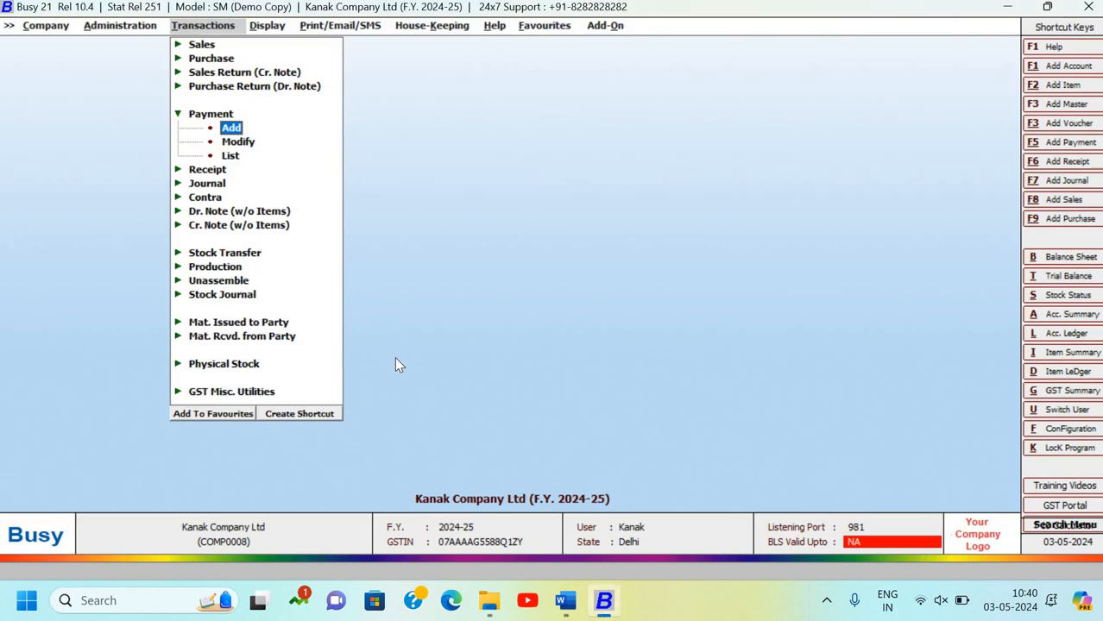
# Disable the Single Entry System for Payment & Receipt Vouchers in the Accounts feature options and save
pyautogui.press('Escape')
pyautogui.press('Right')
pyautogui.press('Down')
pyautogui.press('Return')
pyautogui.press('Return')
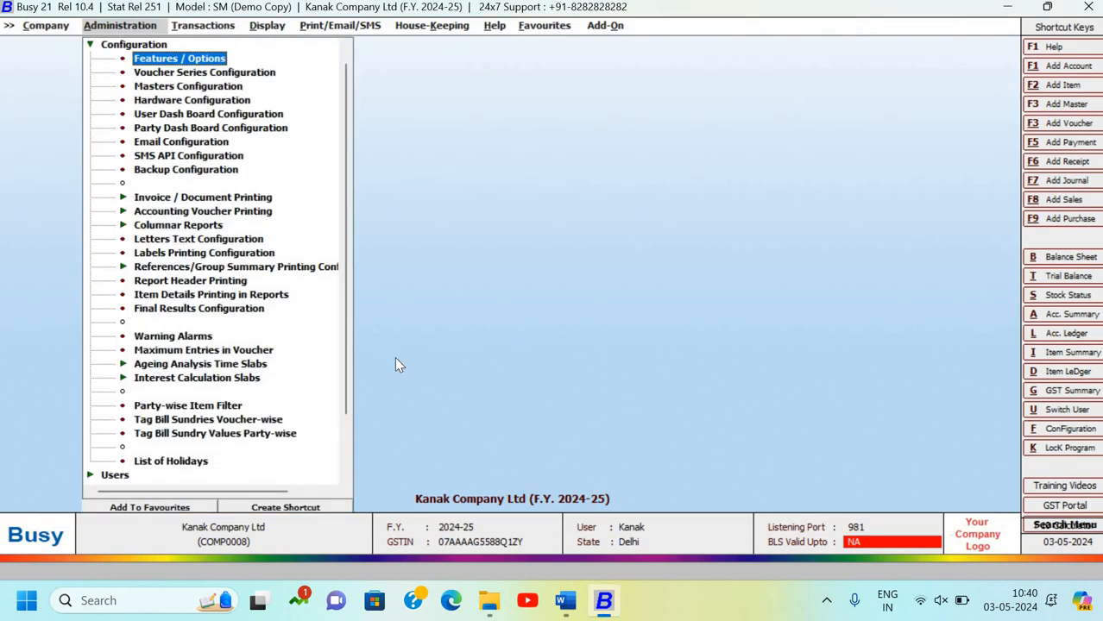
pyautogui.press('Down')
pyautogui.press('Down')
pyautogui.press('Down')
pyautogui.press('Down')
pyautogui.press('Up')
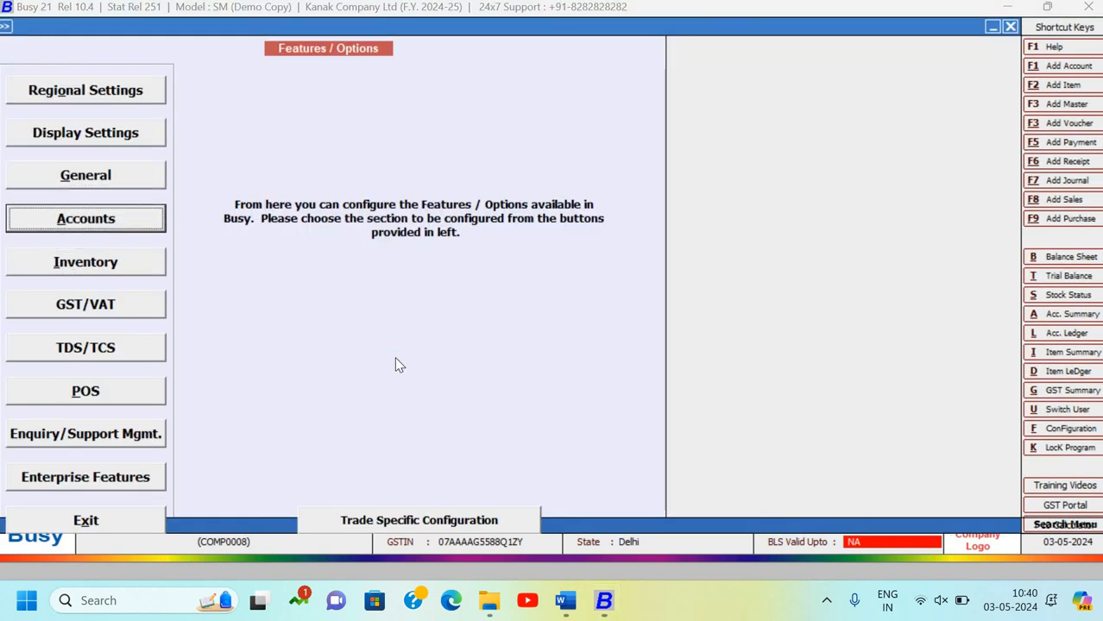
pyautogui.press('Return')
pyautogui.press('Down')
pyautogui.press('Down')
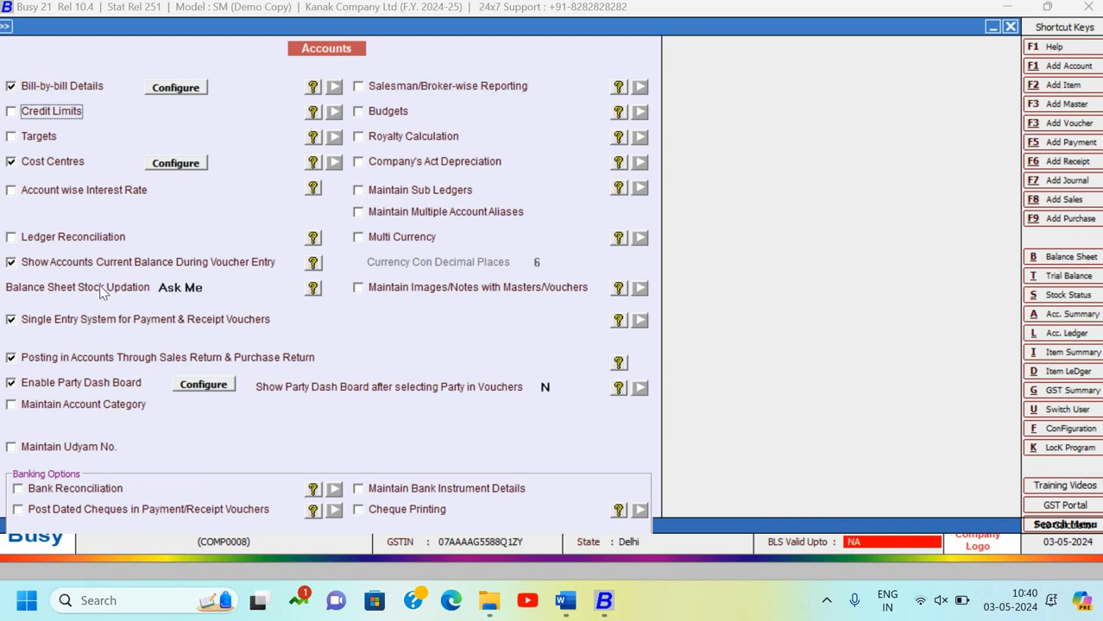
pyautogui.click(255, 319)
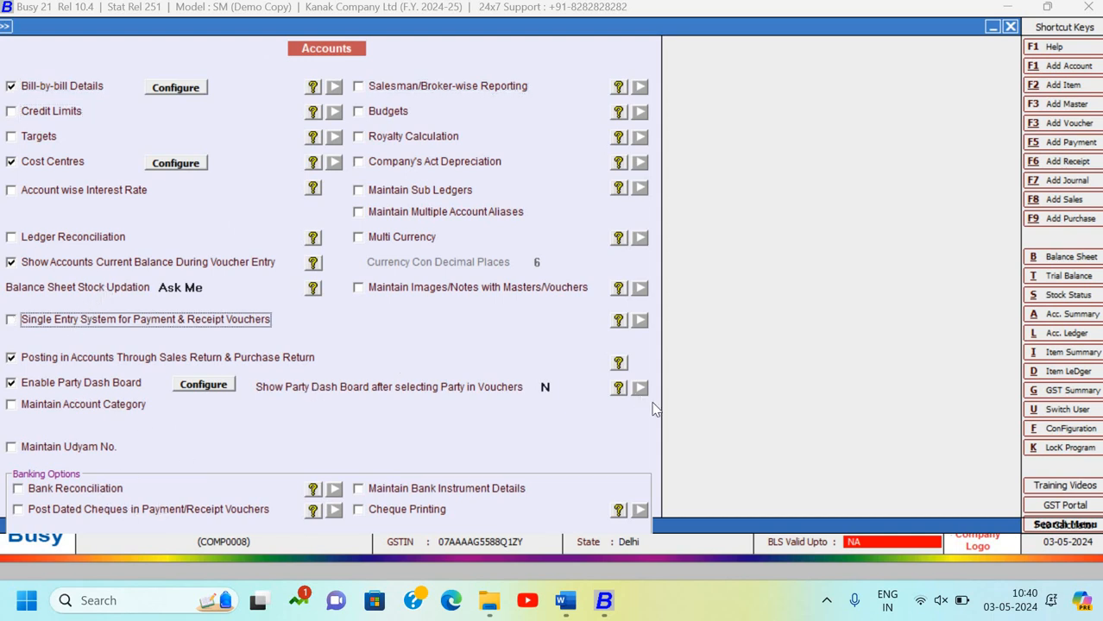
pyautogui.press('Escape')
pyautogui.press('Return')
pyautogui.press('Escape')
pyautogui.press('Escape')
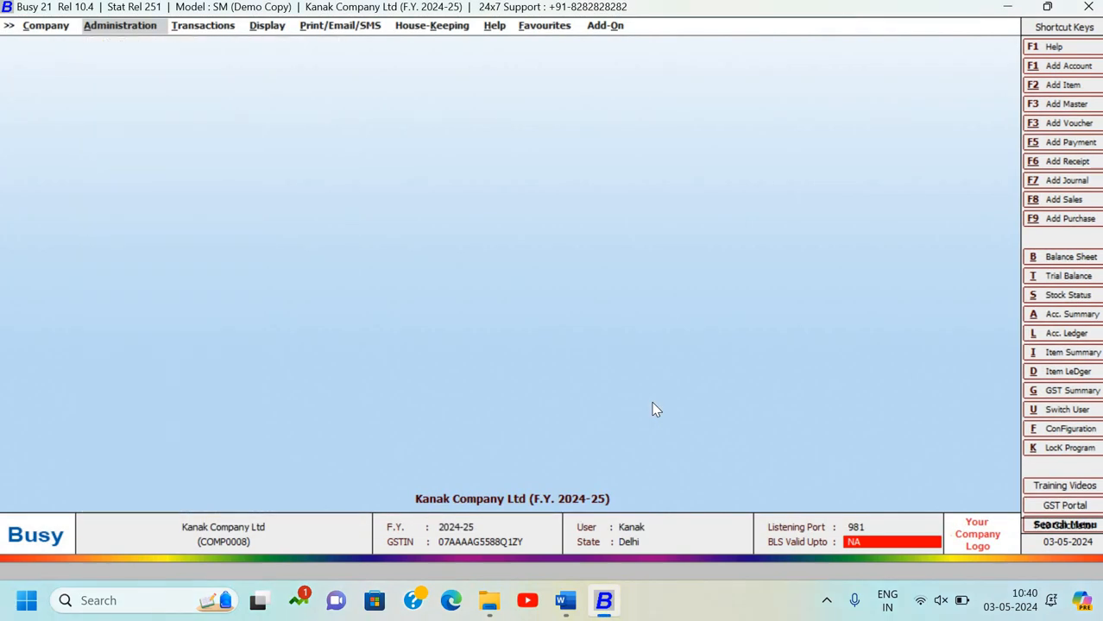
# Start a new payment voucher dated 01-04-2024 with GST nature Not Applicable and a debit entry on the first line
pyautogui.press('Right')
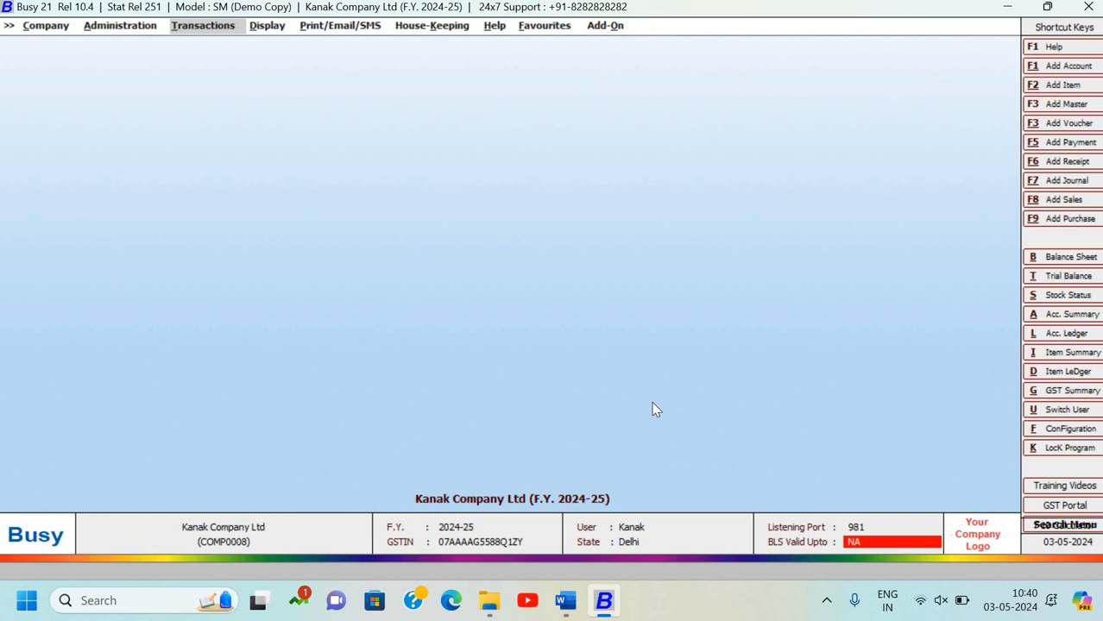
pyautogui.press('Return')
pyautogui.press('Down')
pyautogui.press('Down')
pyautogui.press('Down')
pyautogui.press('Down')
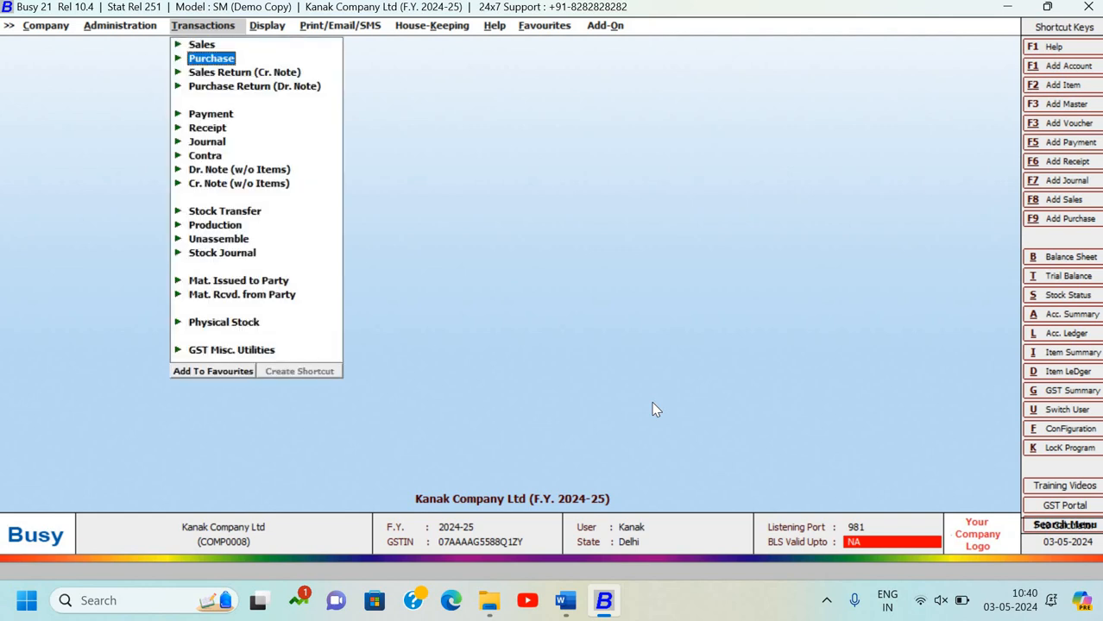
pyautogui.press('Return')
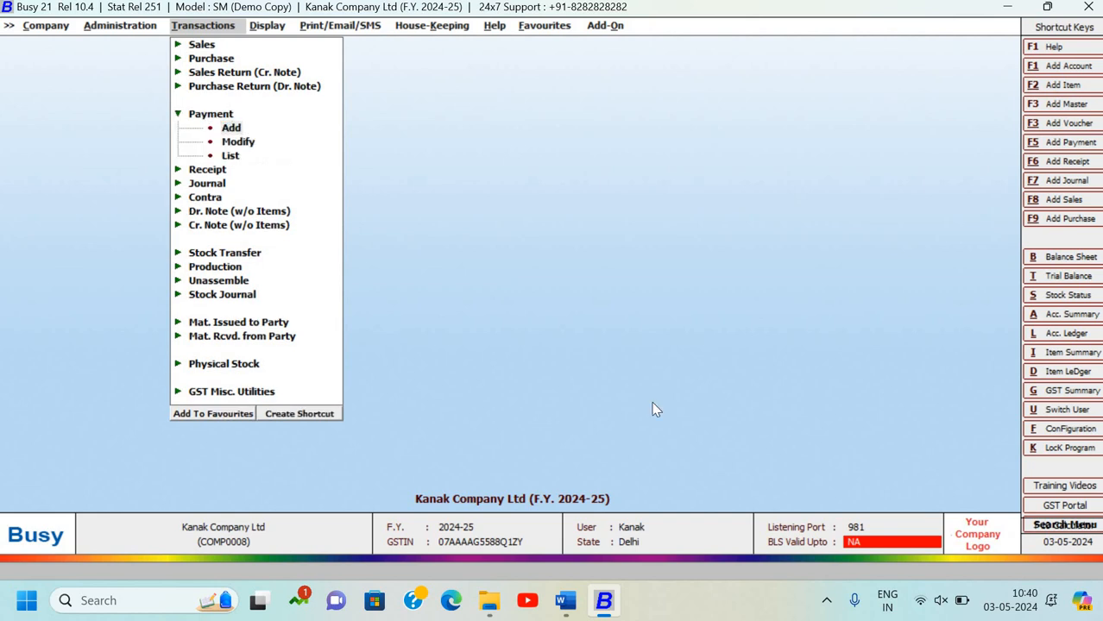
pyautogui.press('Return')
pyautogui.press('Return')
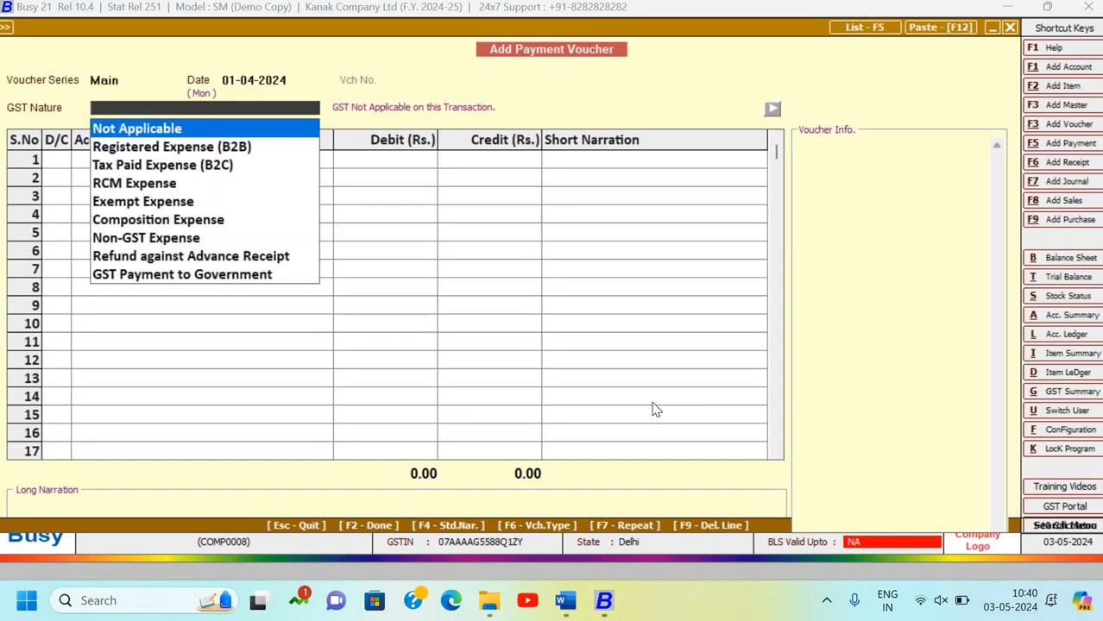
pyautogui.press('Return')
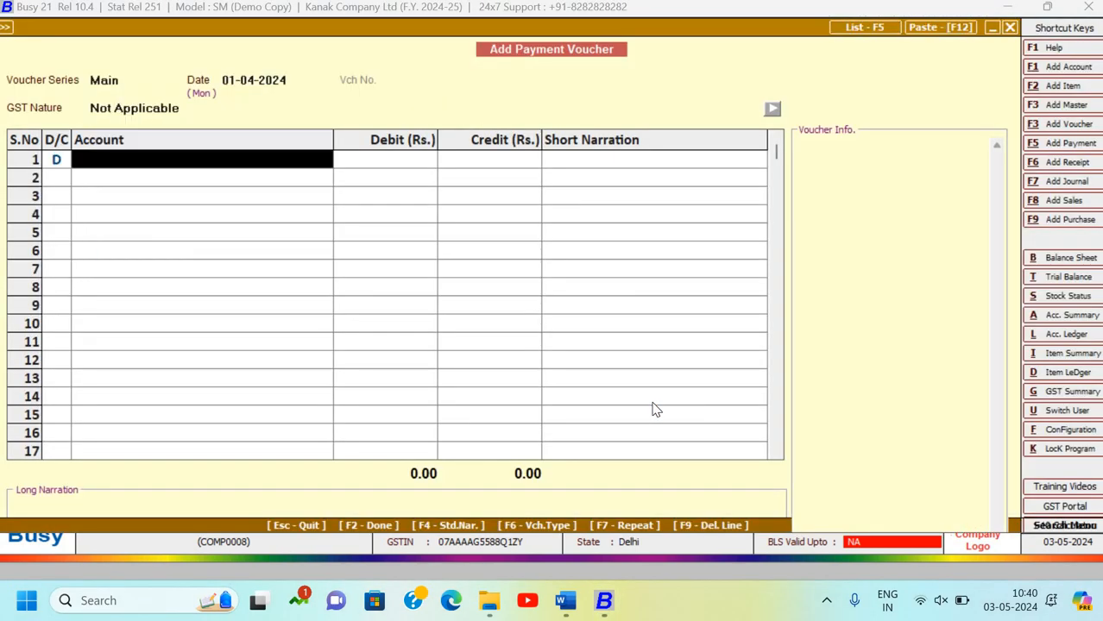
# Add a new account Petty Exp. under the group Expenses (Indirect/Admn.), allocating its amount to cost centres
pyautogui.press('F3')
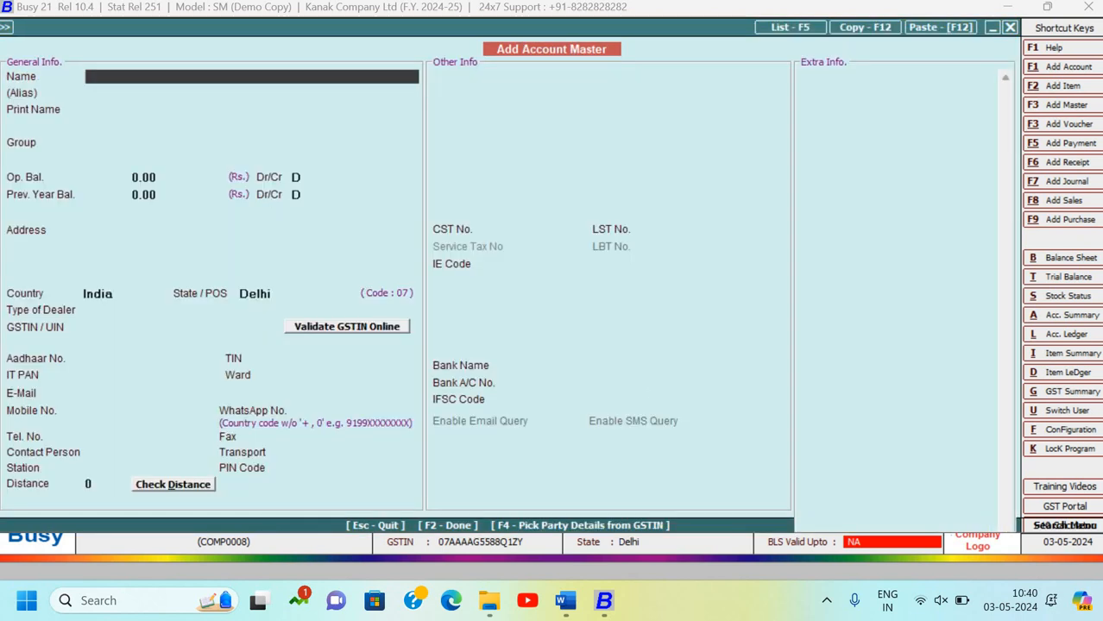
pyautogui.write('petty exp.')
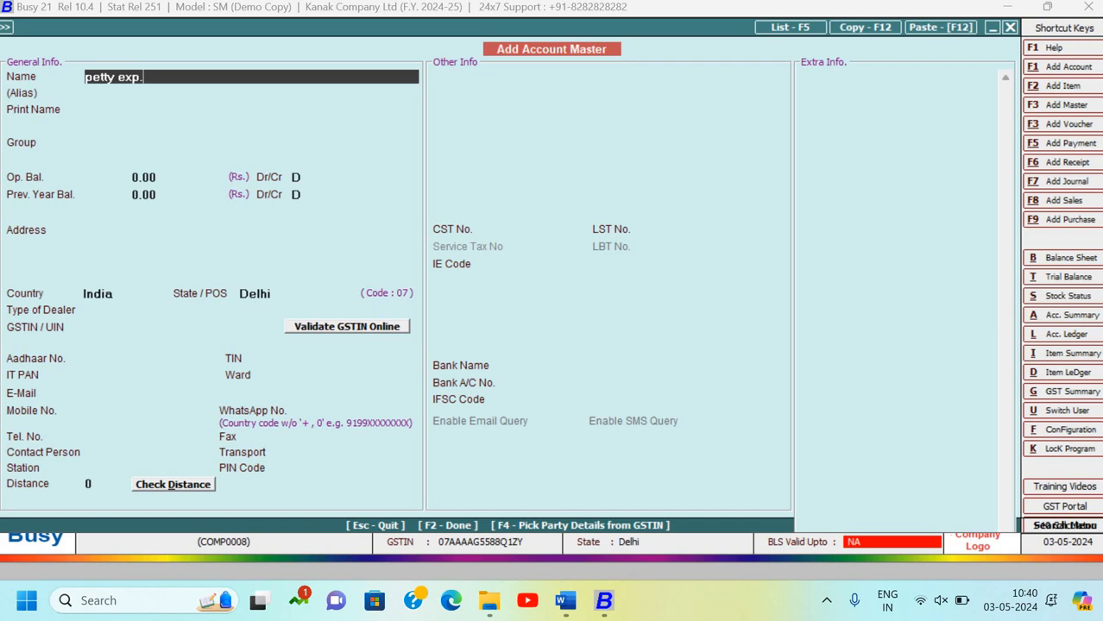
pyautogui.press('Return')
pyautogui.press('Return')
pyautogui.press('Return')
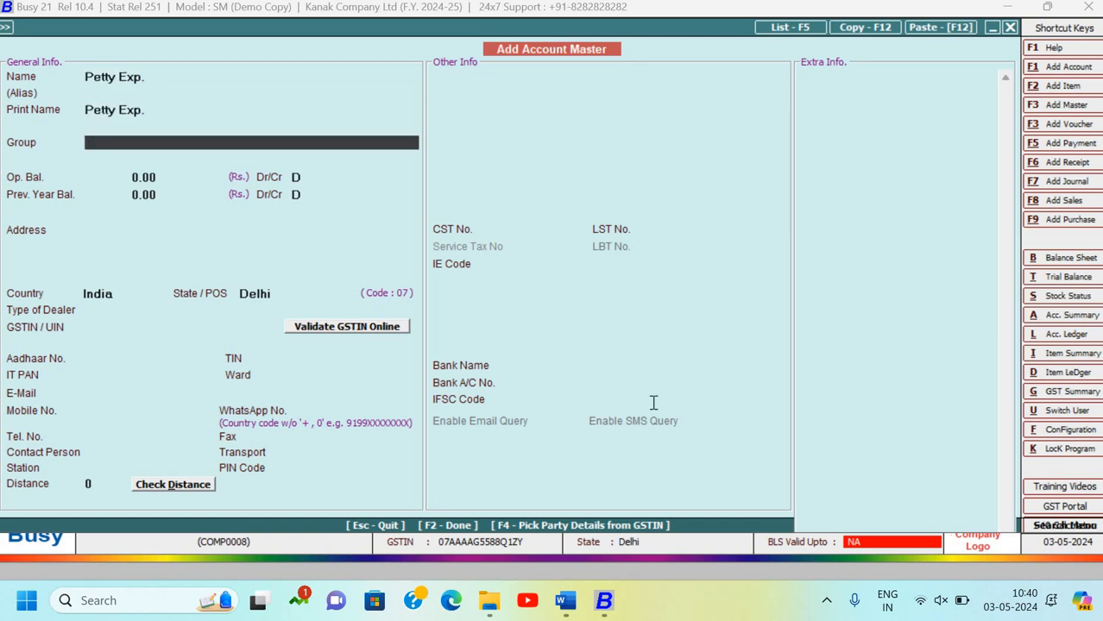
pyautogui.write('in')
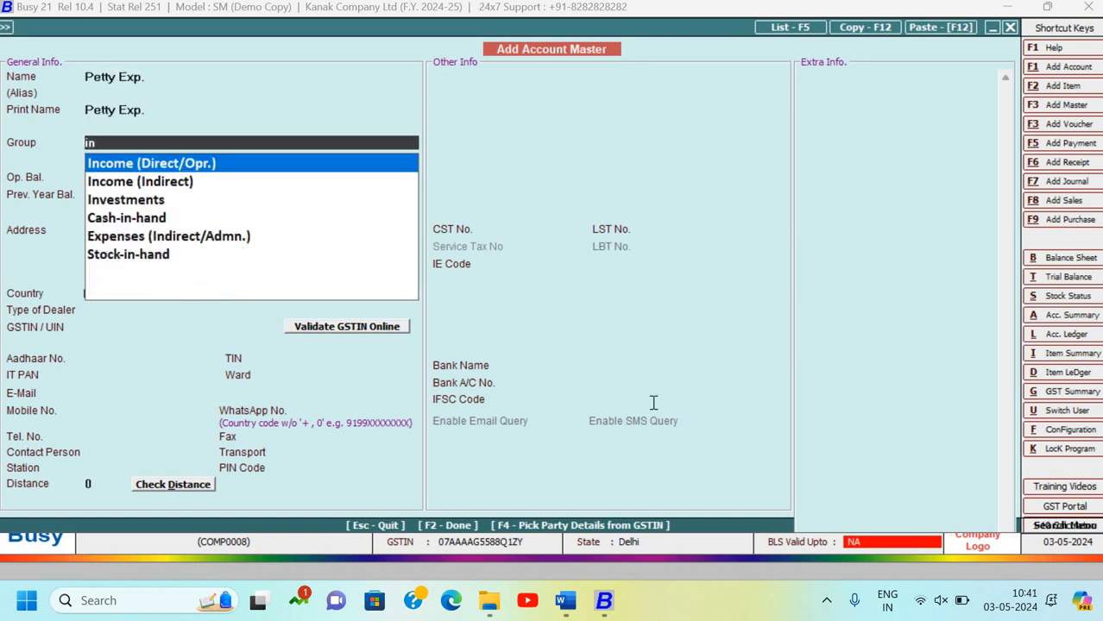
pyautogui.press('Down')
pyautogui.press('Down')
pyautogui.press('Down')
pyautogui.press('Down')
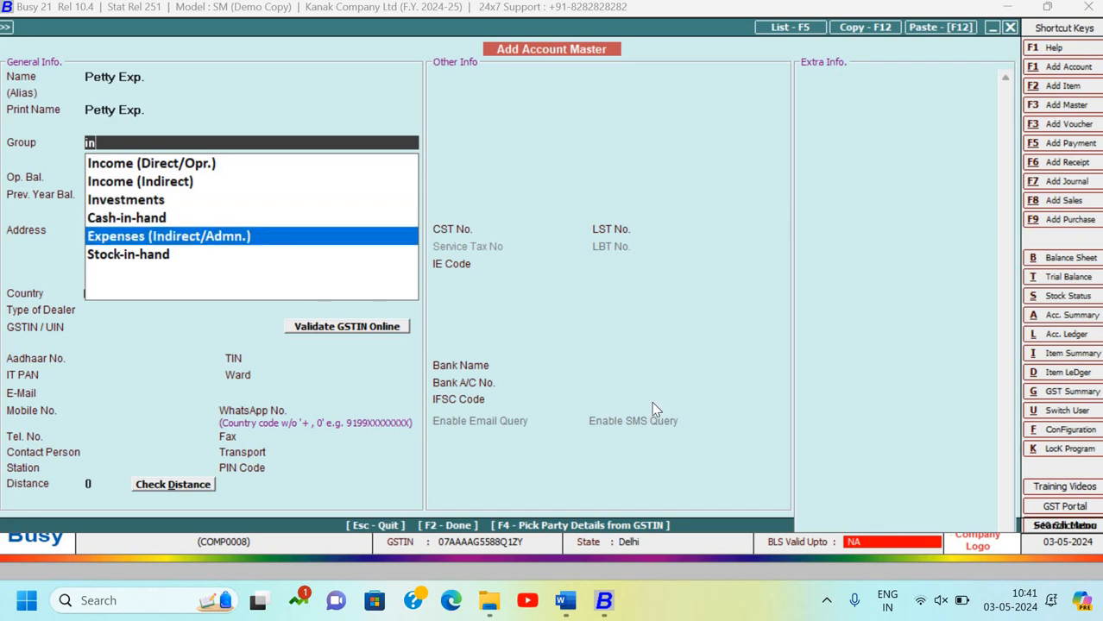
pyautogui.press('Return')
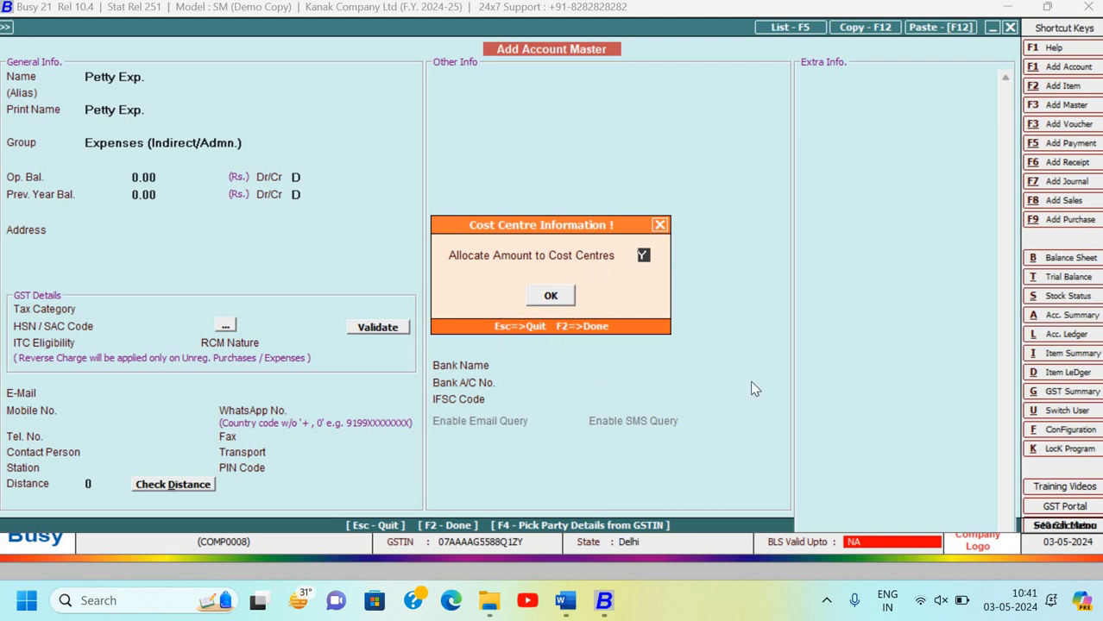
pyautogui.press('Return')
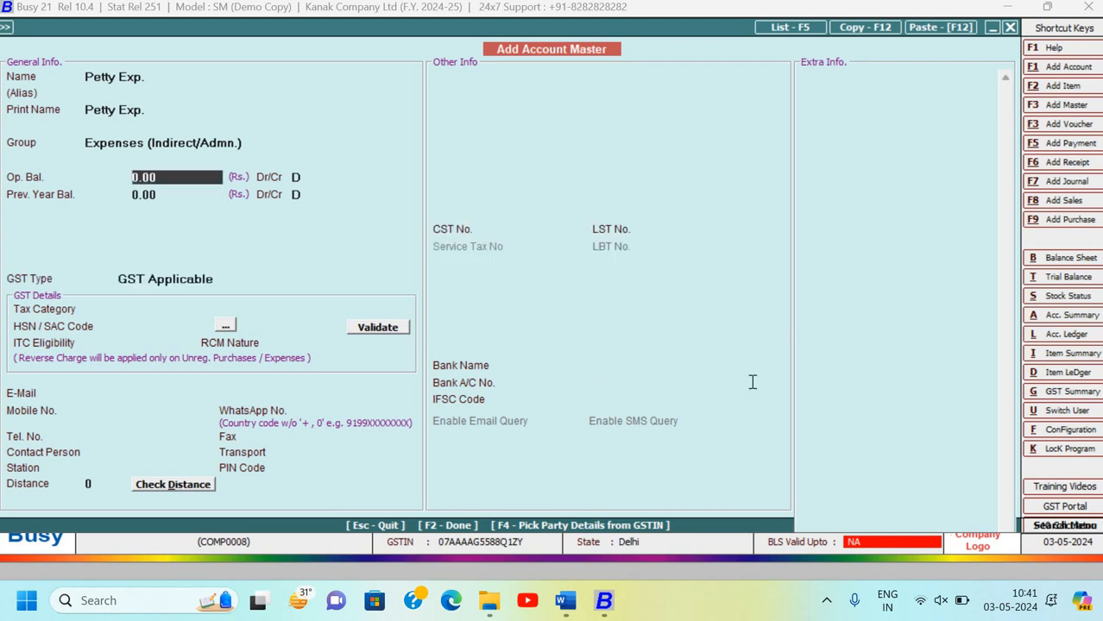
# Keep the Petty Exp. opening balances at 0.00 and set the GST type to GST Applicable with tax category None
pyautogui.press('Return')
pyautogui.press('Return')
pyautogui.press('Return')
pyautogui.press('Return')
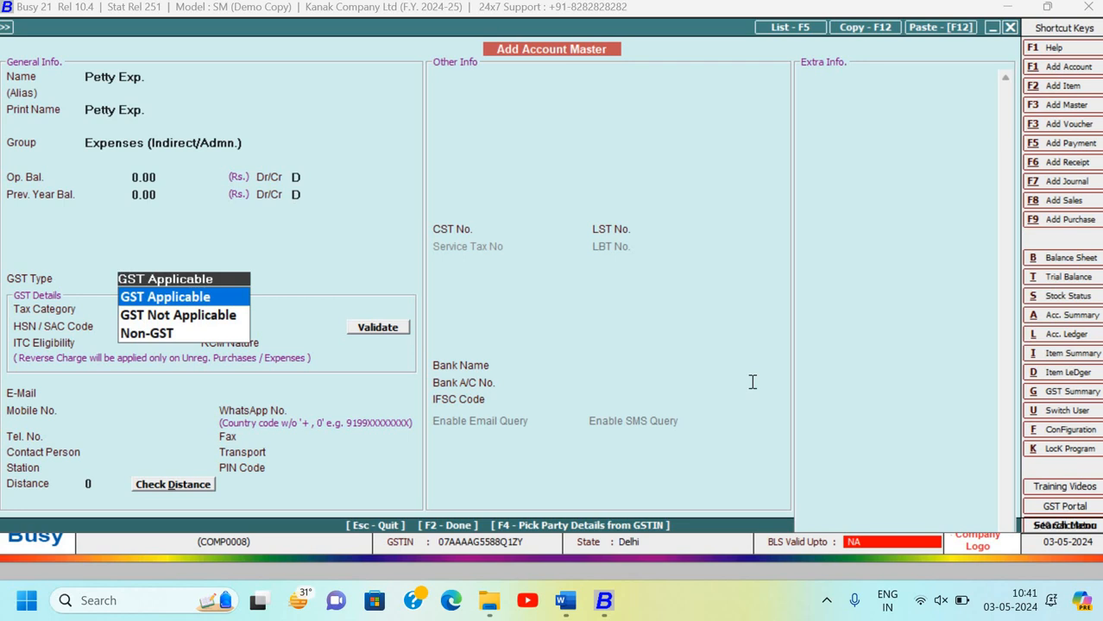
pyautogui.press('Down')
pyautogui.press('Down')
pyautogui.press('Up')
pyautogui.press('Up')
pyautogui.press('Return')
pyautogui.press('Return')
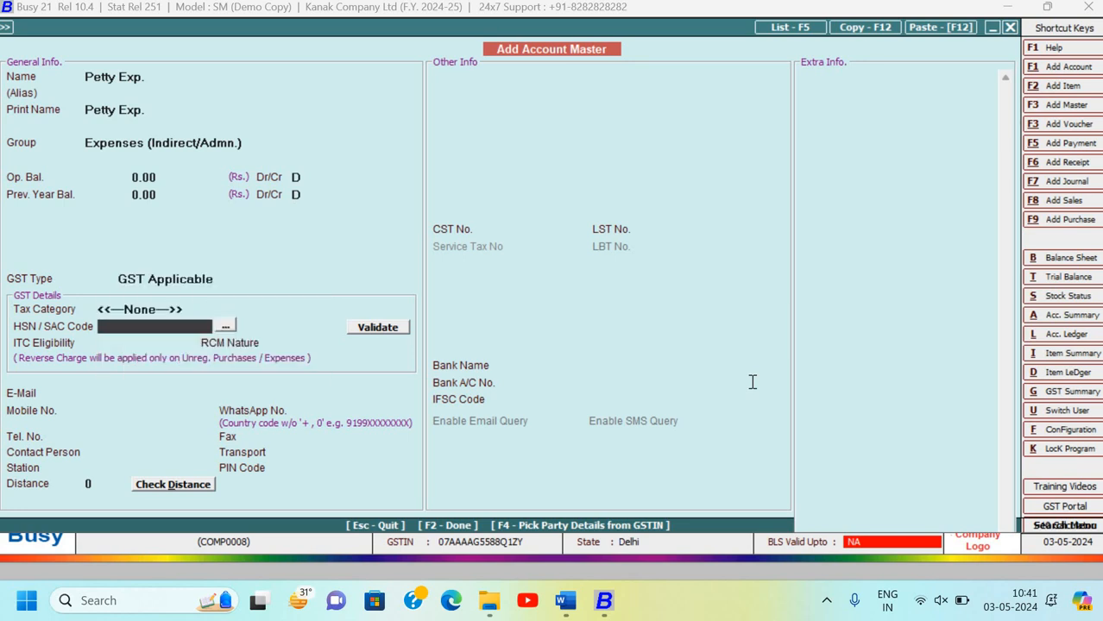
# Leave the Petty Exp. account's HSN/SAC code blank and set its ITC eligibility to Input Goods
pyautogui.press('Return')
pyautogui.press('Return')
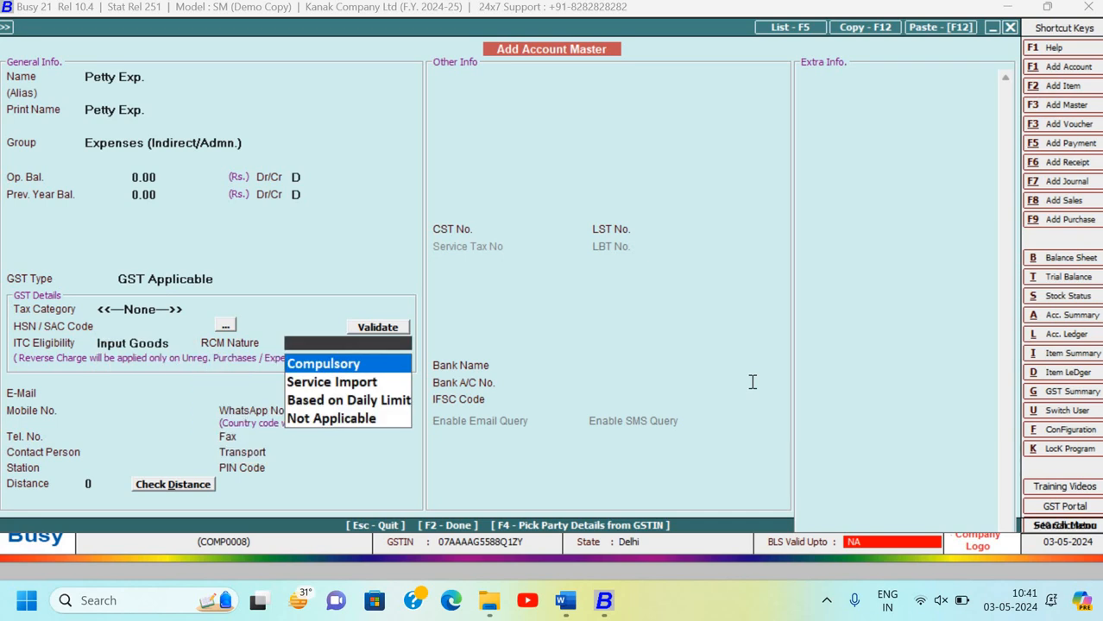
pyautogui.press('Escape')
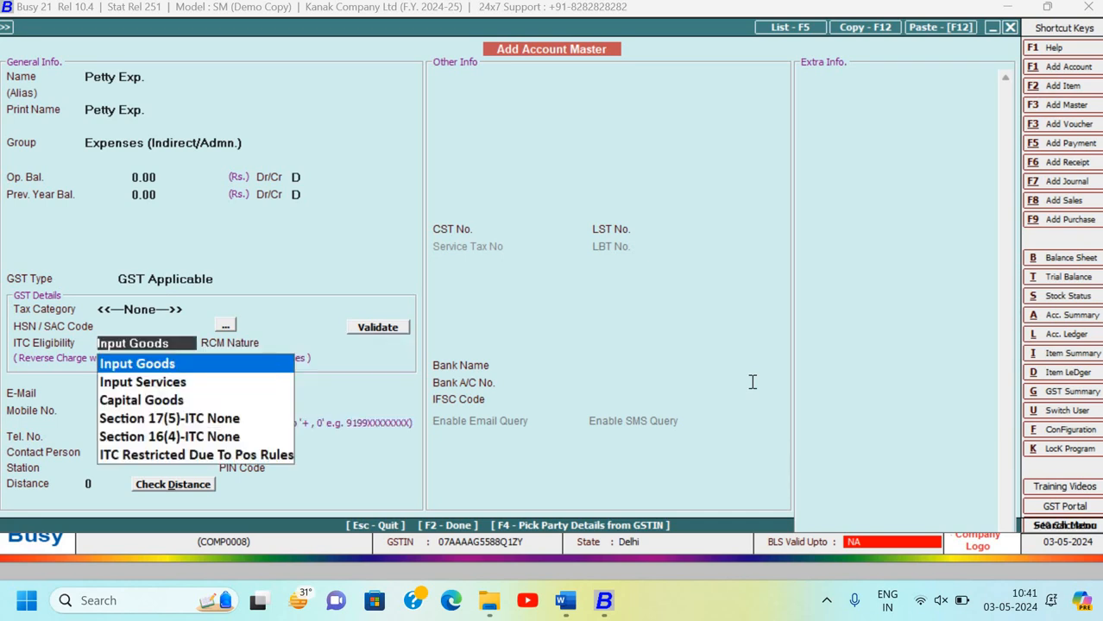
pyautogui.press('Return')
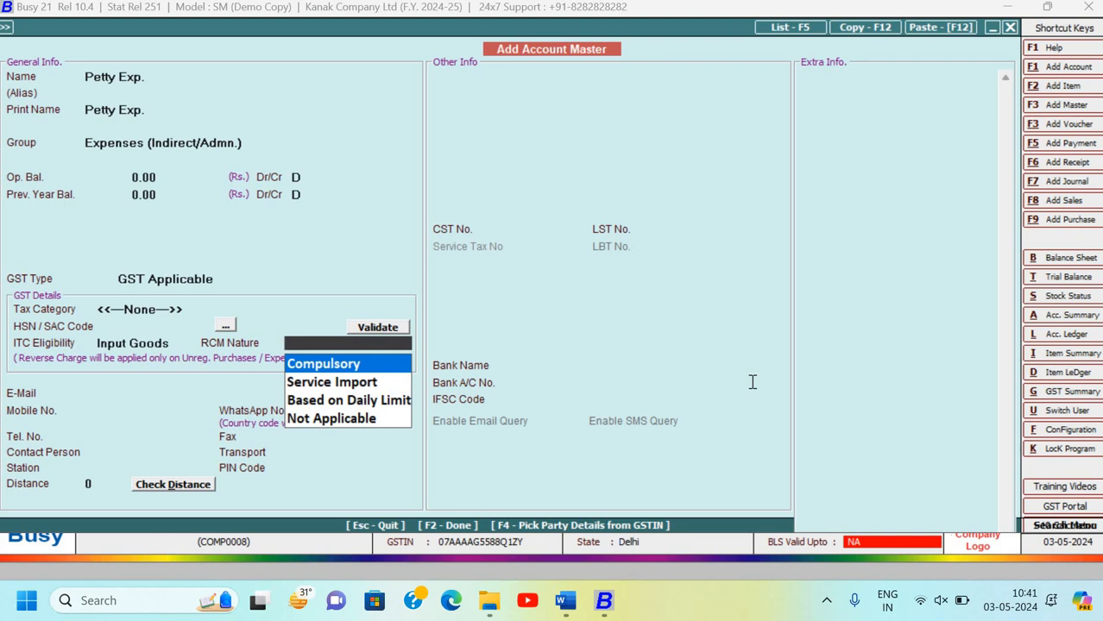
# Change the Petty Exp. account's GST type to GST Not Applicable and save the account master
pyautogui.press('Escape')
pyautogui.press('Escape')
pyautogui.press('Escape')
pyautogui.press('Escape')
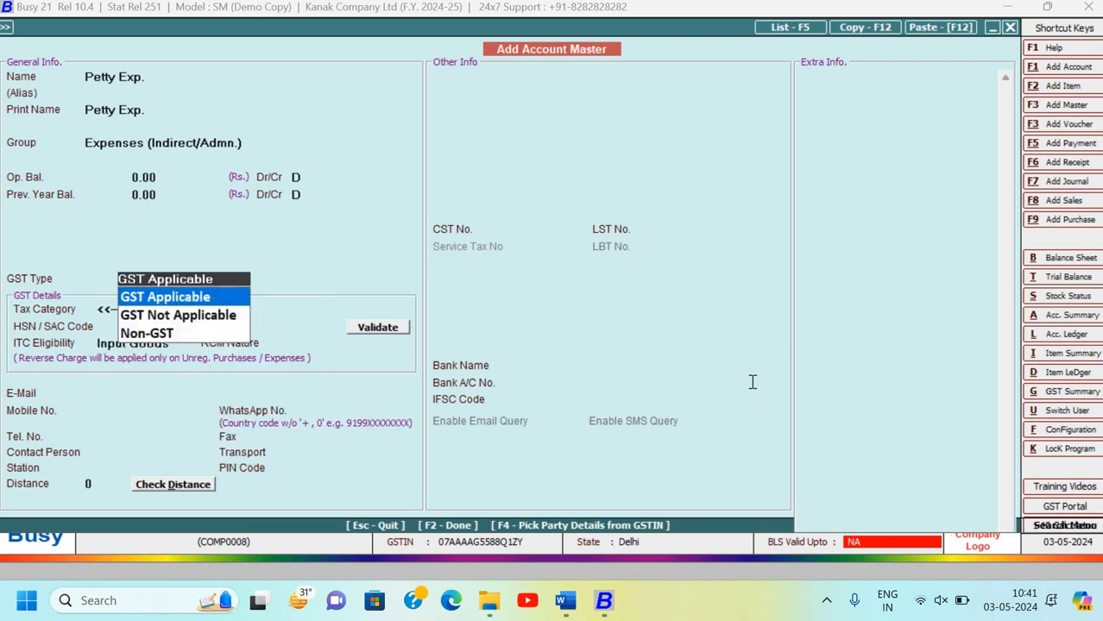
pyautogui.press('Down')
pyautogui.press('Return')
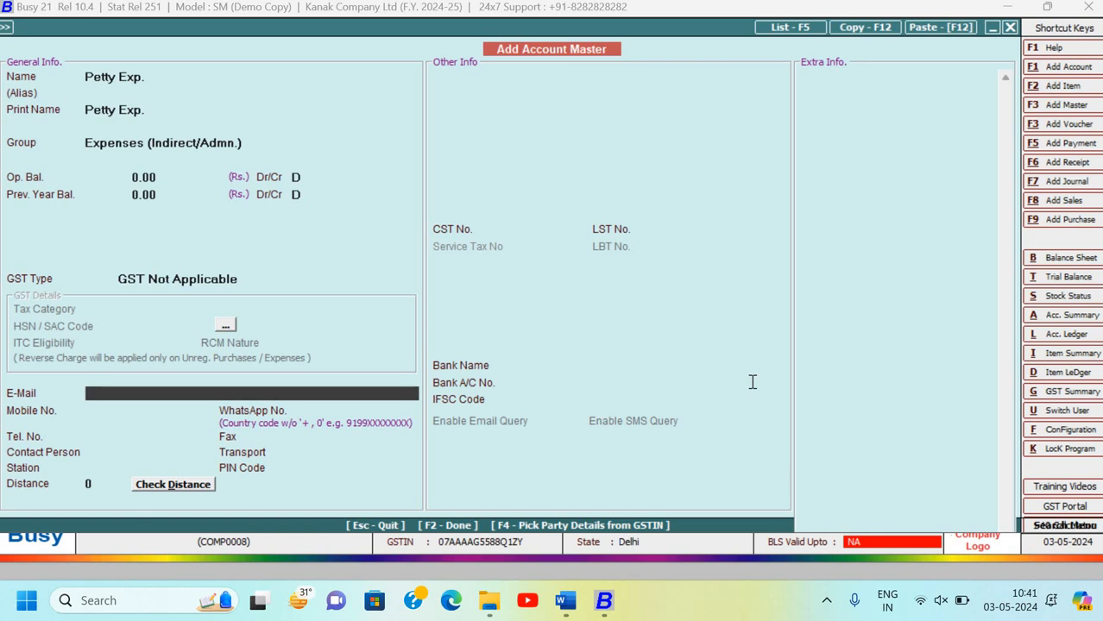
pyautogui.press('F2')
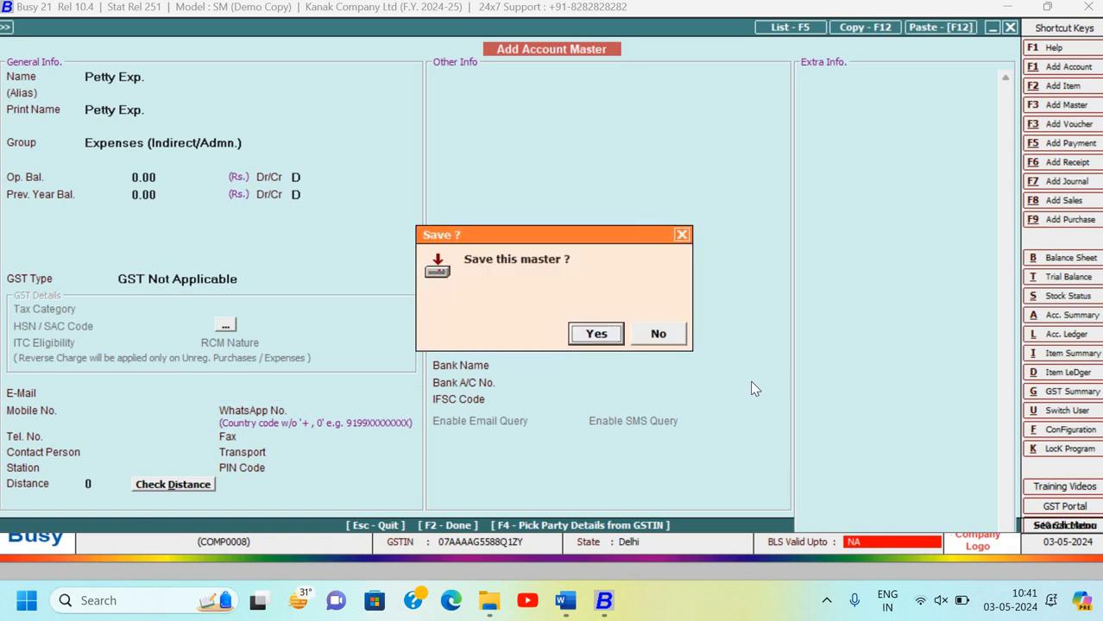
pyautogui.press('Return')
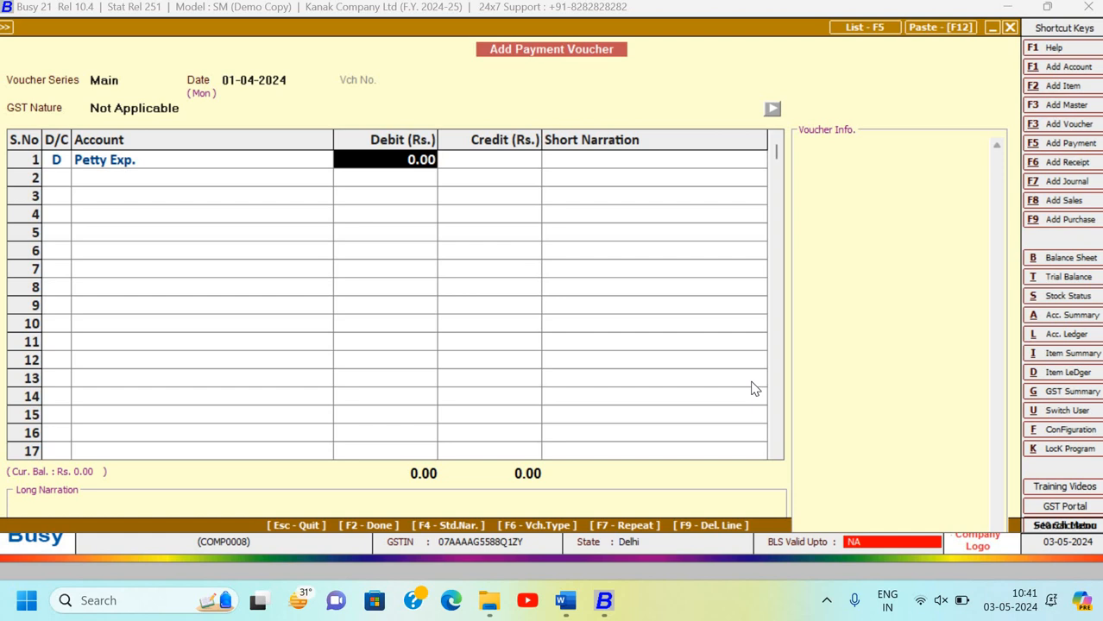
# Debit Petty Exp. with Rs. 10,000 and credit Cash with 10,000 on the second line, leaving the short narrations blank
pyautogui.write('10000')
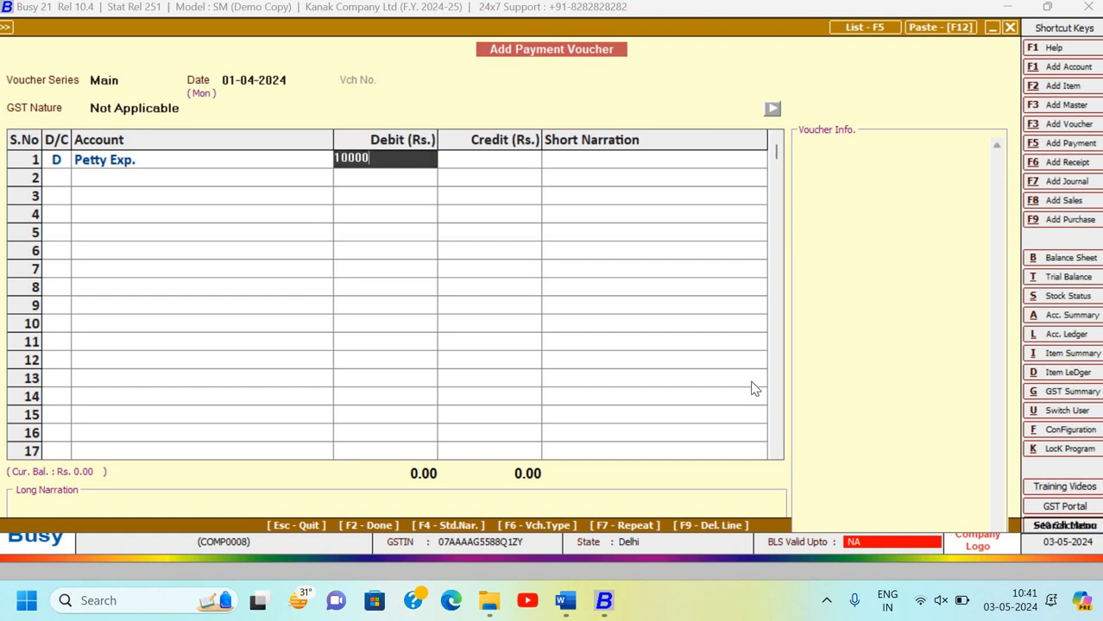
pyautogui.press('Return')
pyautogui.press('Return')
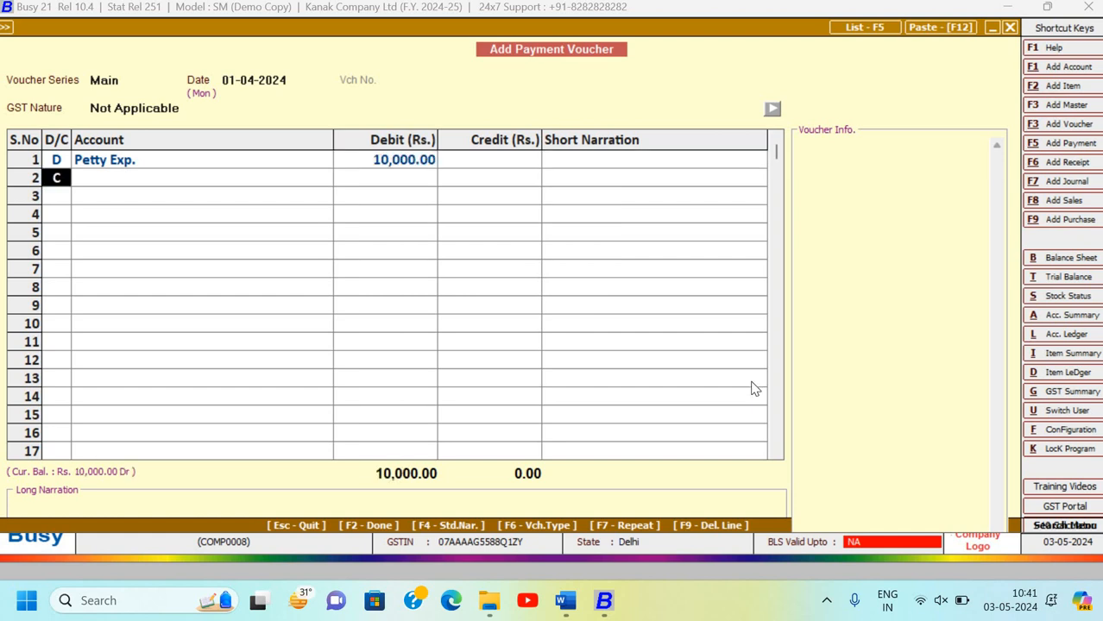
pyautogui.press('Return')
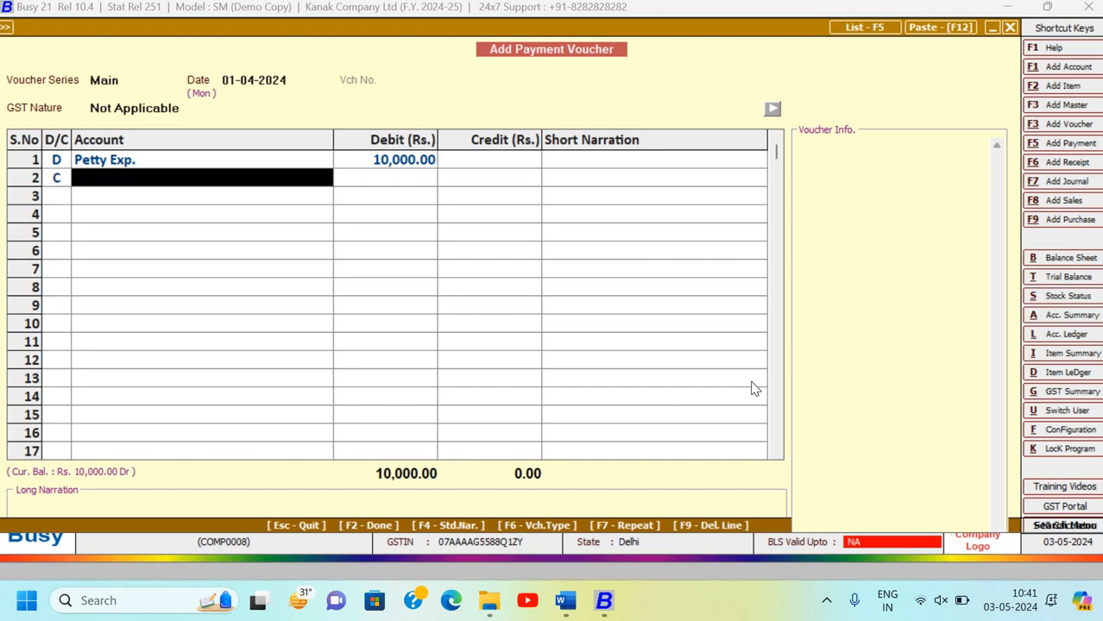
pyautogui.write('c')
pyautogui.press('Return')
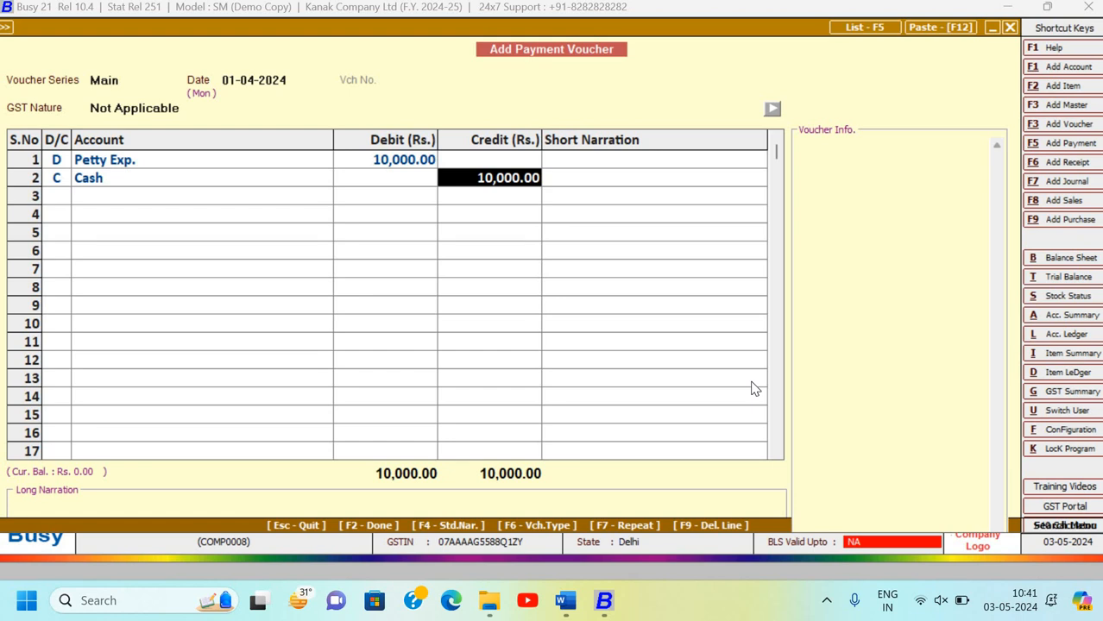
pyautogui.press('Return')
pyautogui.press('Return')
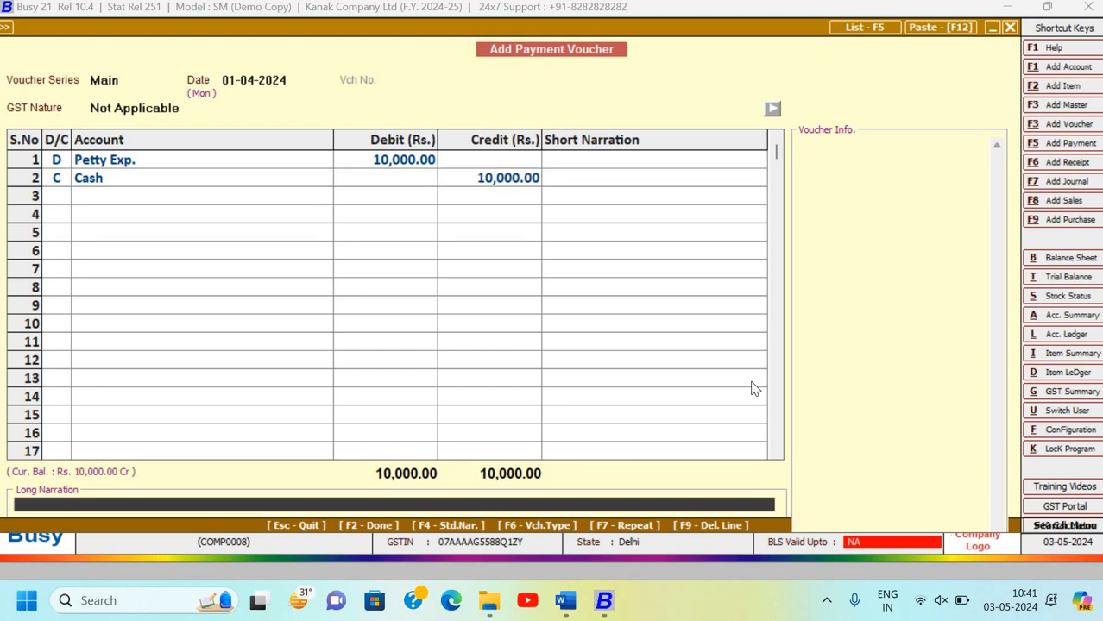
# Fill the voucher's long narration with the standard narration Being Payment Made
pyautogui.press('F4')
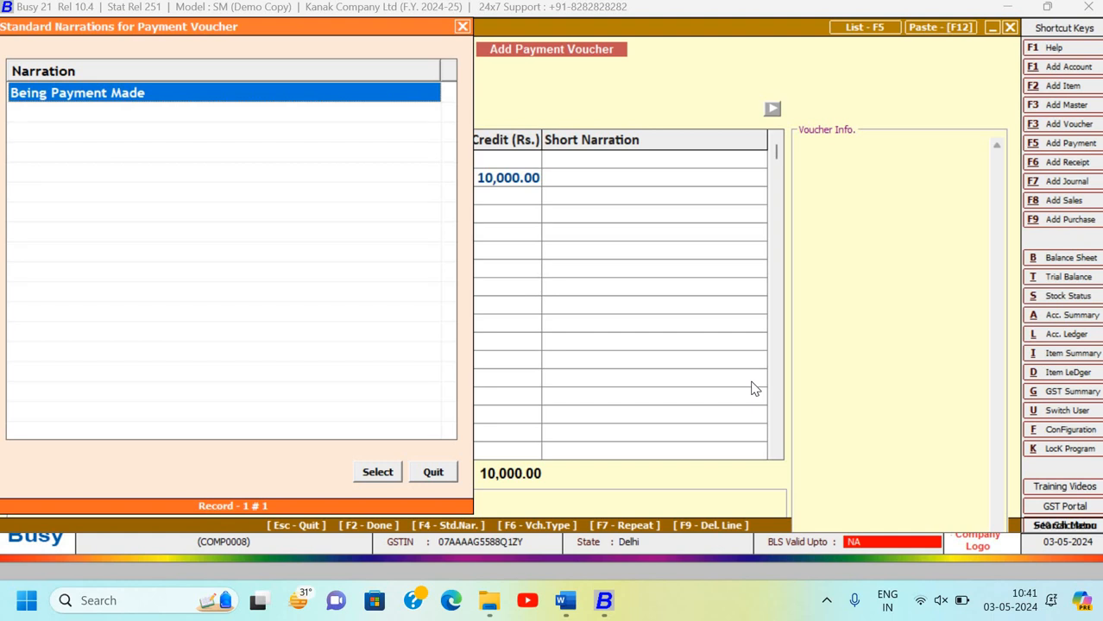
pyautogui.press('Return')
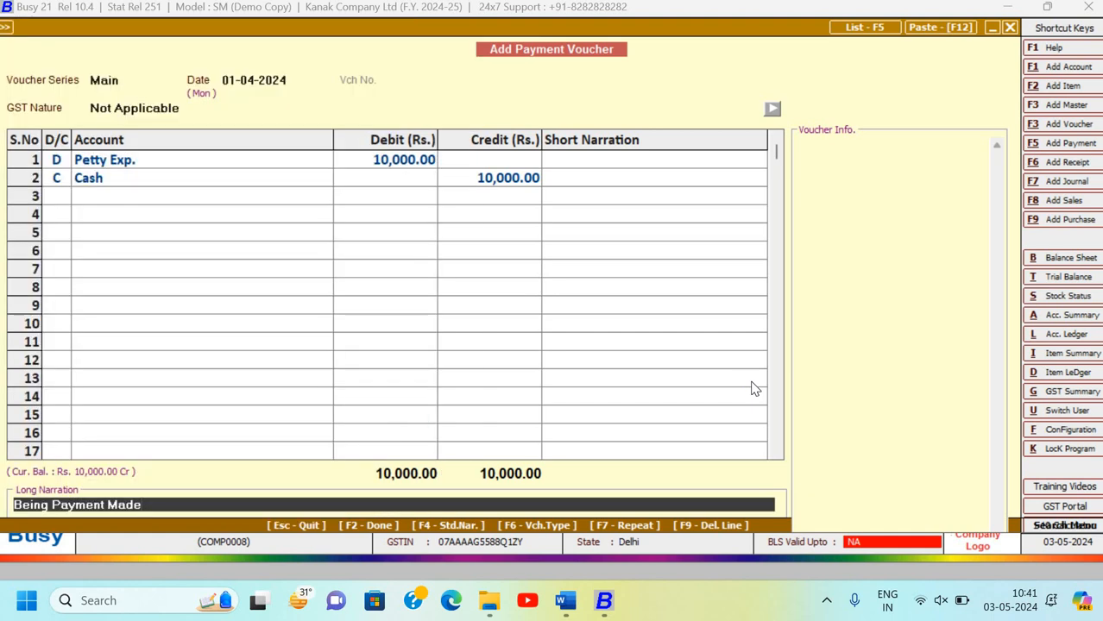
pyautogui.press('Return')
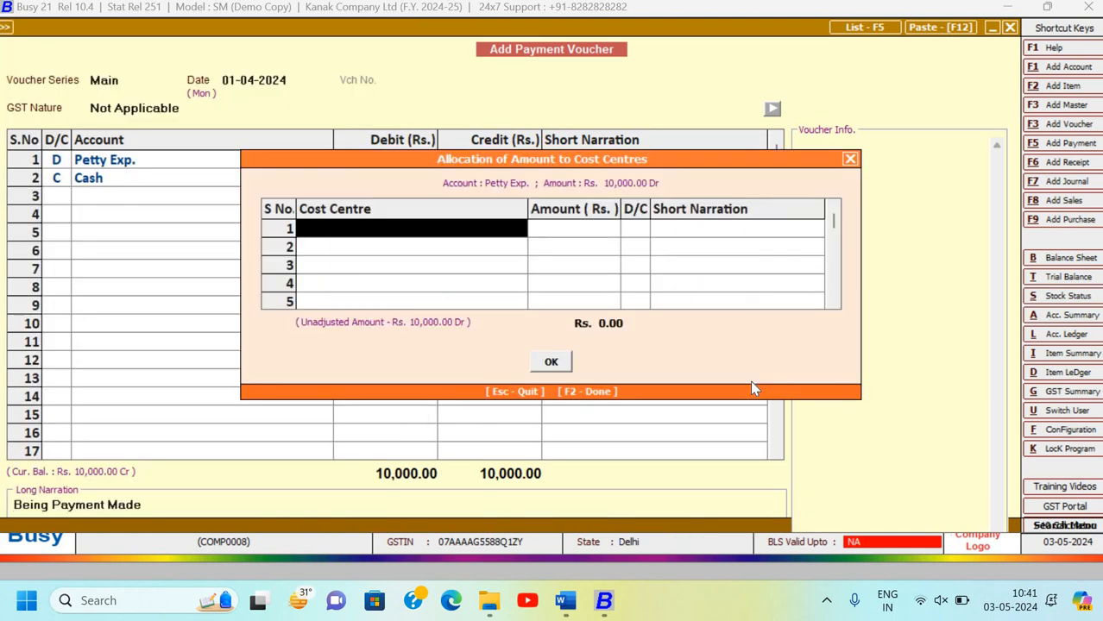
# Allocate Rs. 2,000 of the Petty Exp. debit to the Pen & Pencil cost centre
pyautogui.press('Down')
pyautogui.press('Down')
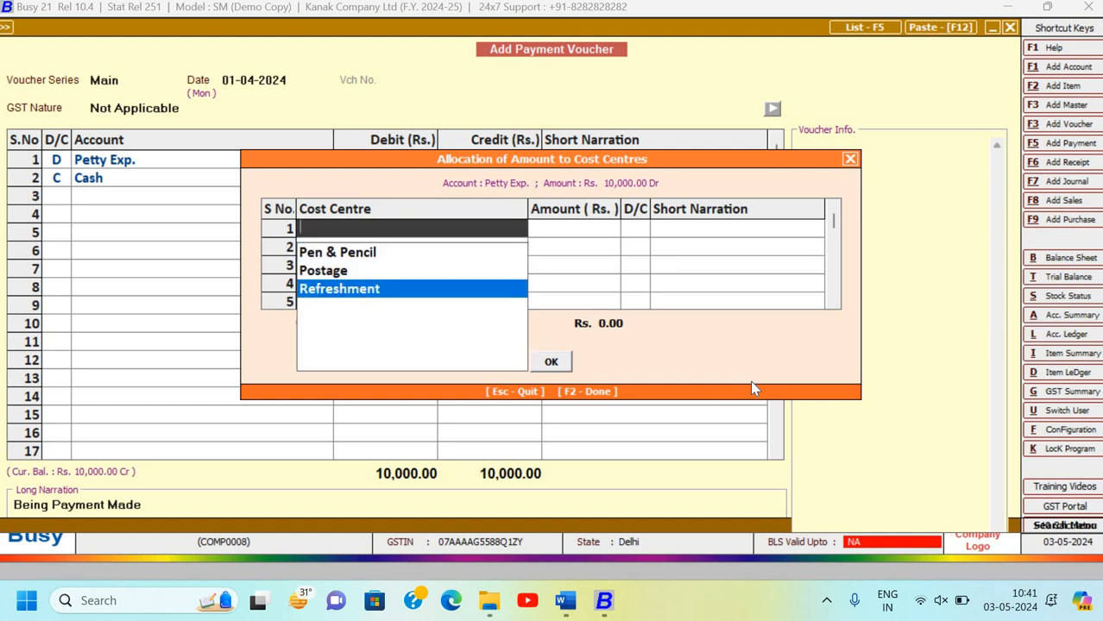
pyautogui.press('Up')
pyautogui.press('Up')
pyautogui.press('Return')
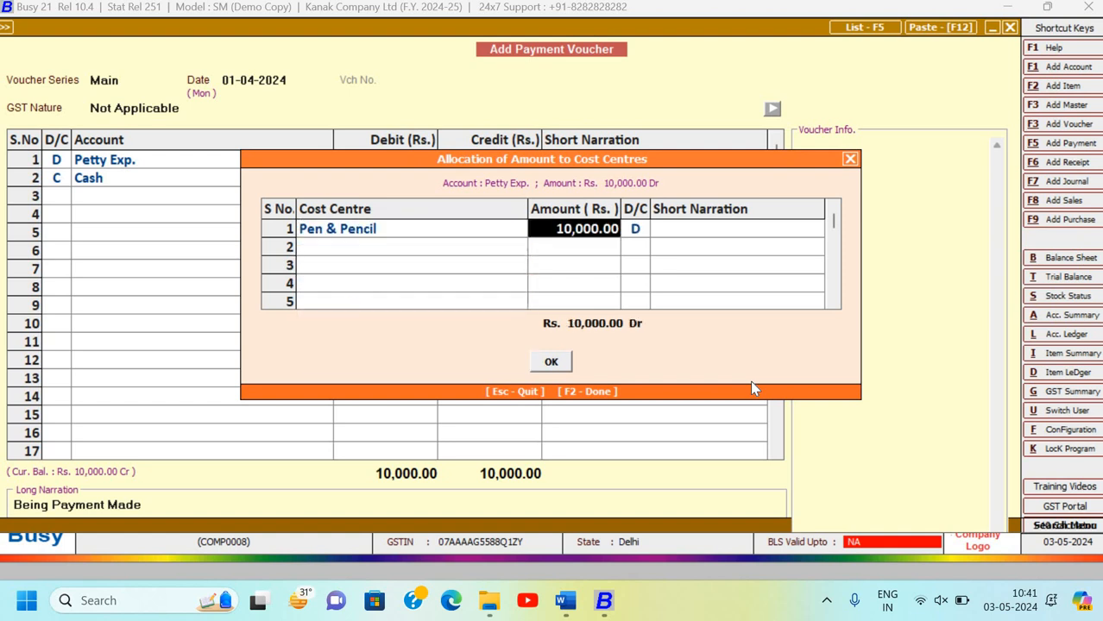
pyautogui.write('2000')
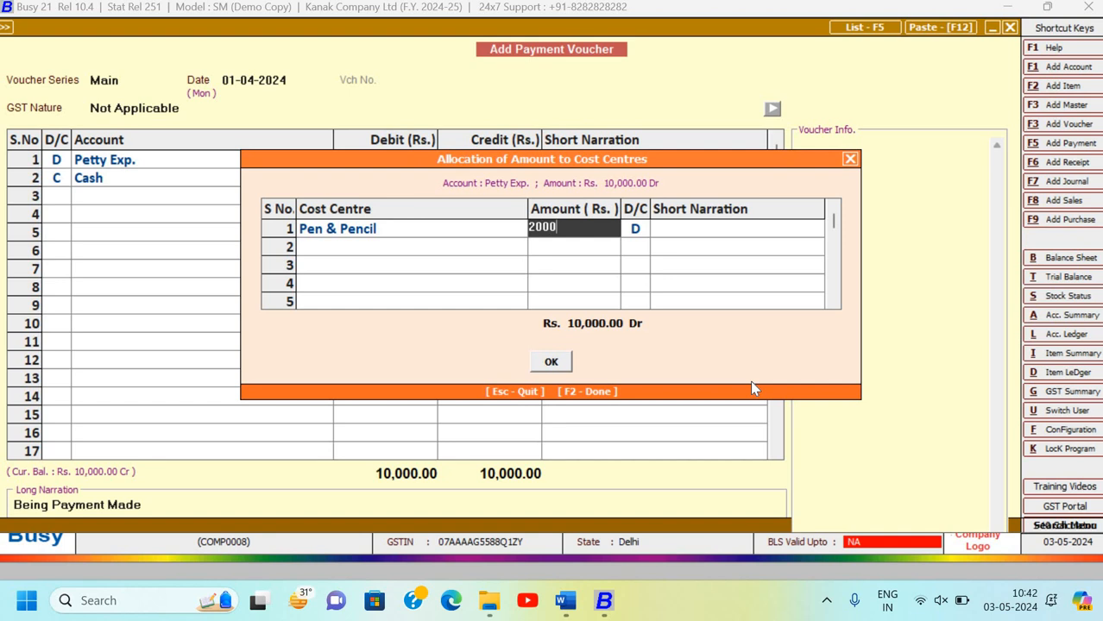
pyautogui.press('Return')
pyautogui.press('Return')
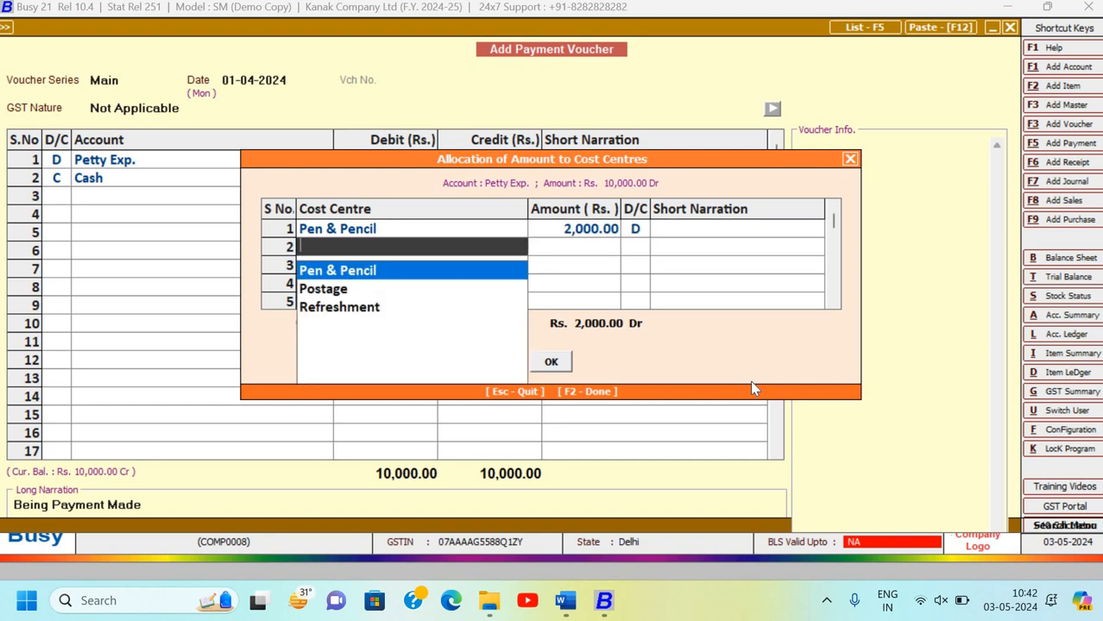
# Allocate Rs. 4,000 of the Petty Exp. debit to the Postage cost centre
pyautogui.press('Down')
pyautogui.press('Return')
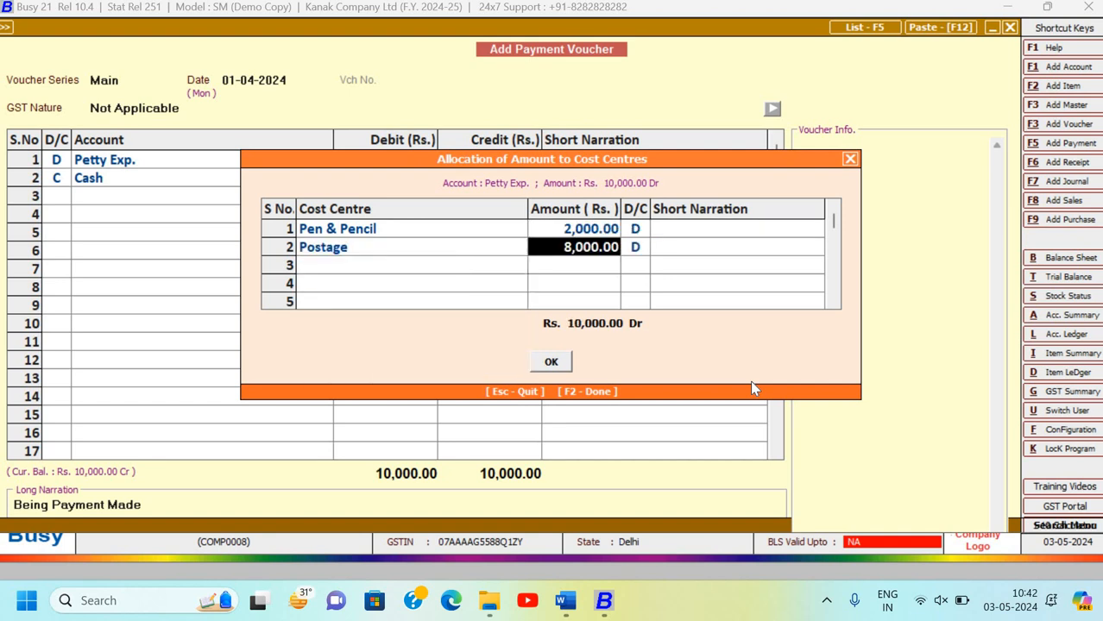
pyautogui.write('4000')
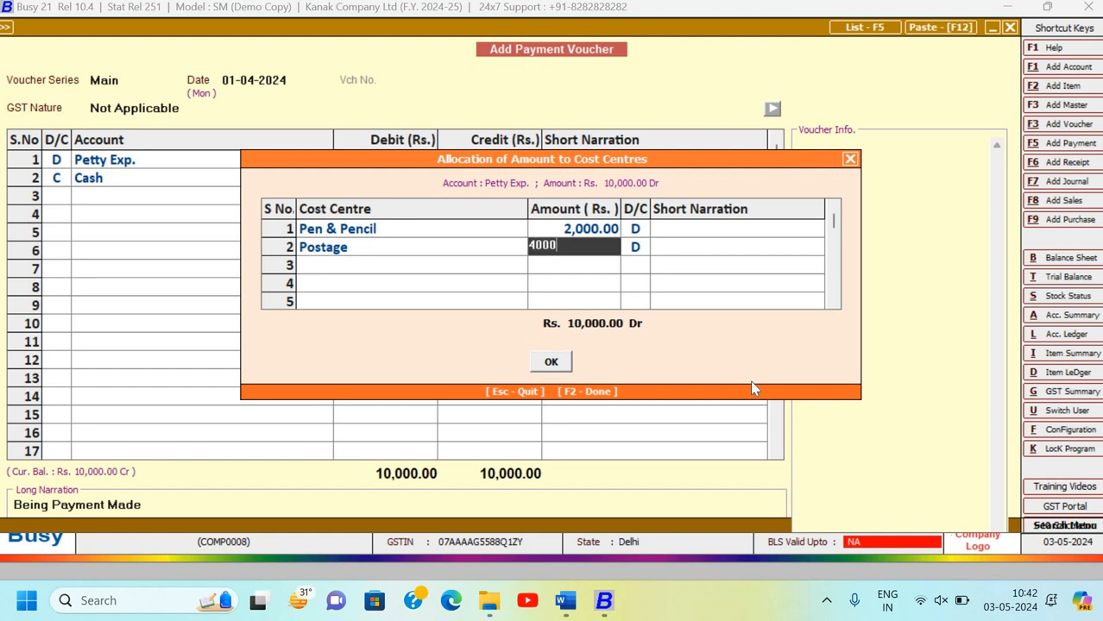
pyautogui.press('Return')
pyautogui.press('Return')
pyautogui.press('Return')
# Allocate the remaining Rs. 4,000 to the Refreshment cost centre and save the payment voucher
pyautogui.press('Down')
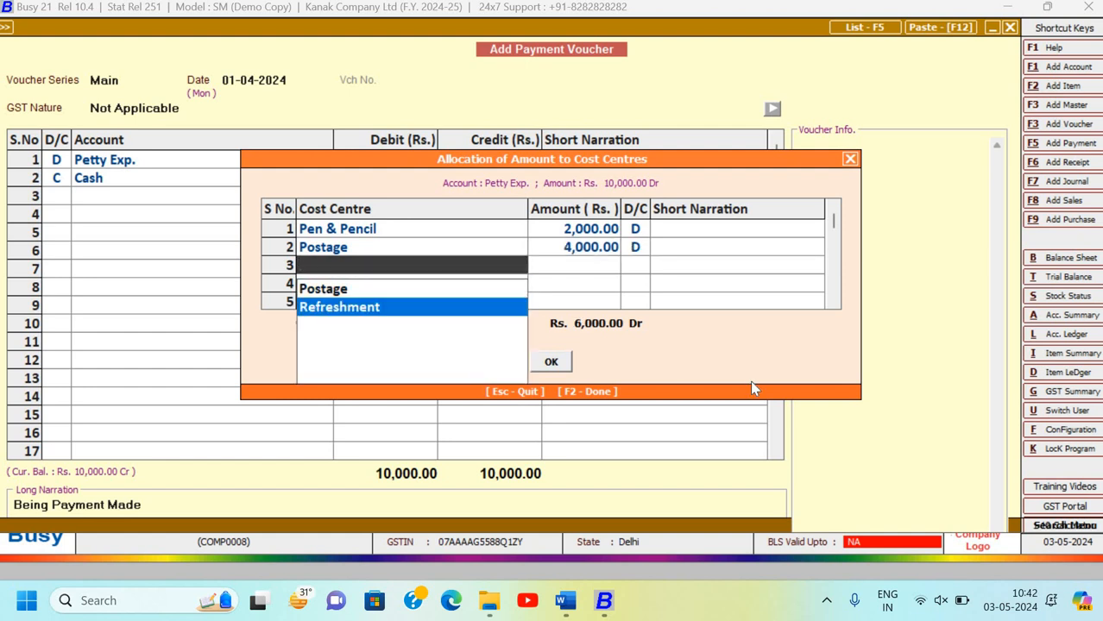
pyautogui.press('Return')
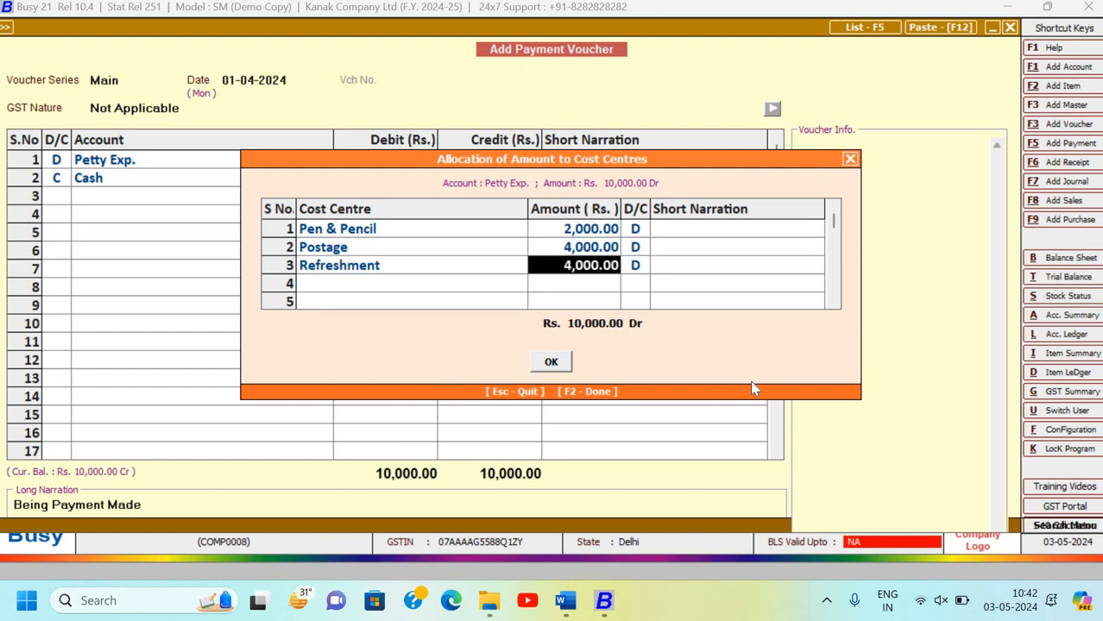
pyautogui.press('Return')
pyautogui.press('Return')
pyautogui.press('Return')
pyautogui.press('Return')
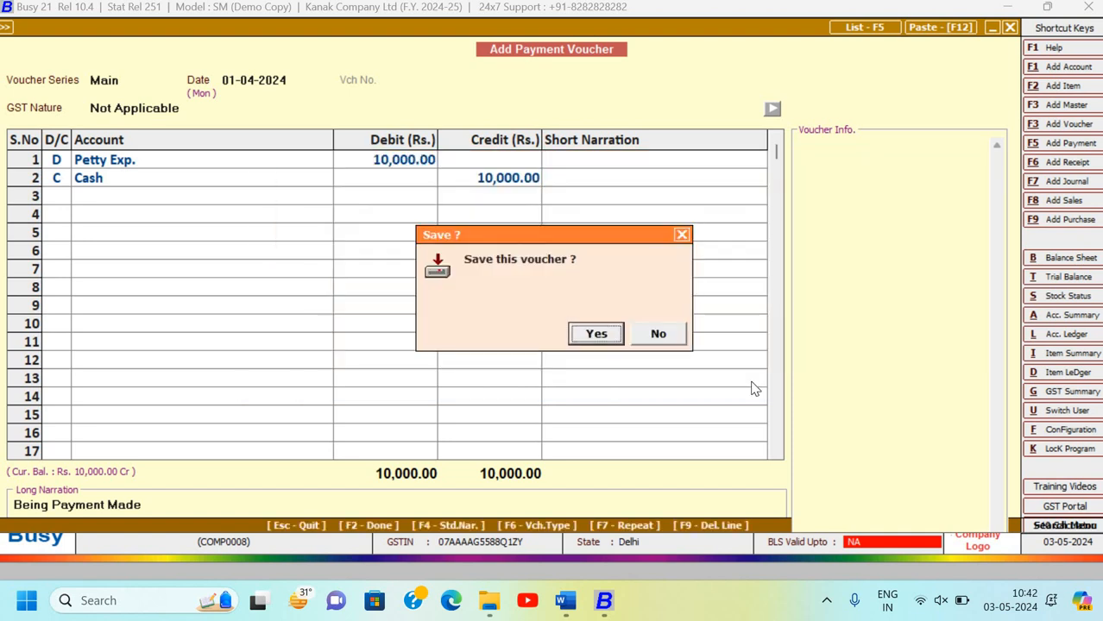
pyautogui.press('Return')
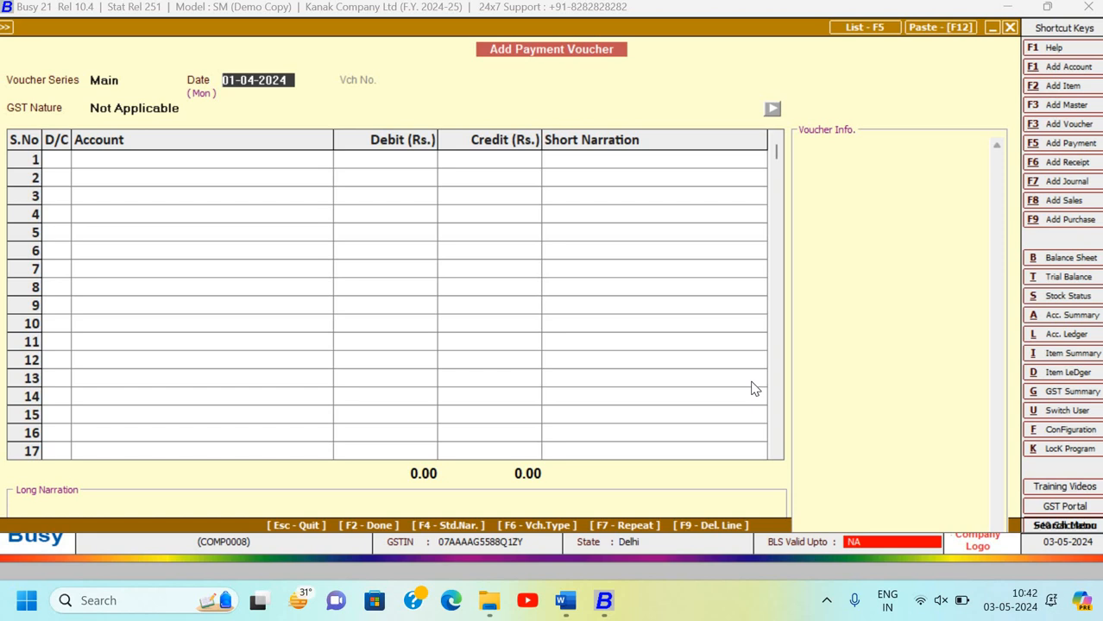
# Enter another payment voucher dated 01-04-2024 with GST nature Not Applicable, debiting Commission on Sales with Rs. 2,000
pyautogui.press('Return')
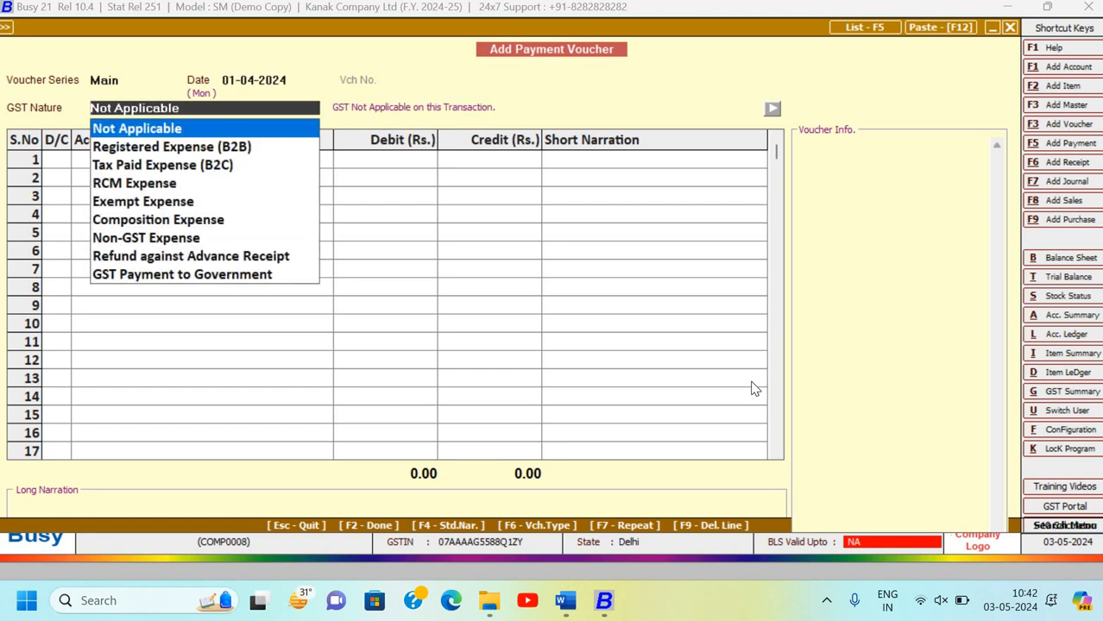
pyautogui.press('Return')
pyautogui.press('Return')
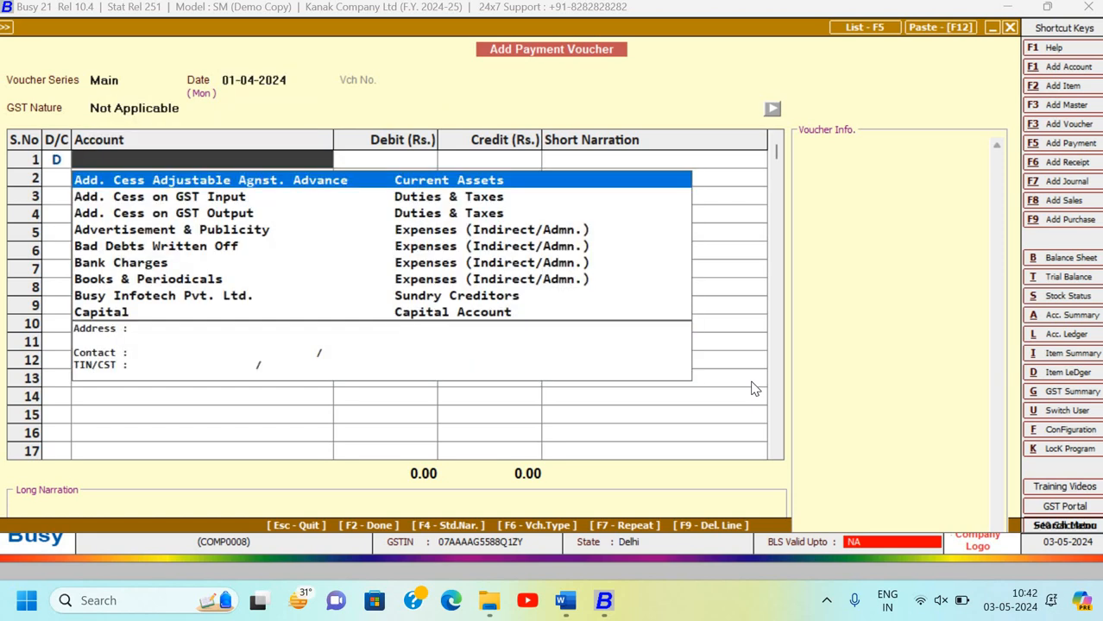
pyautogui.write('co')
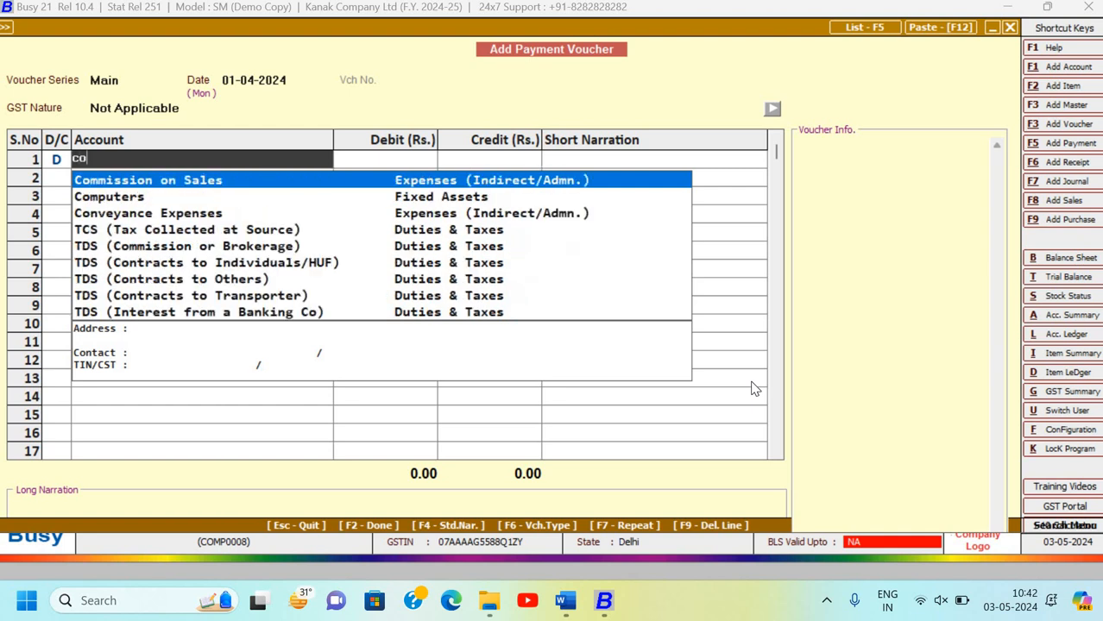
pyautogui.press('Return')
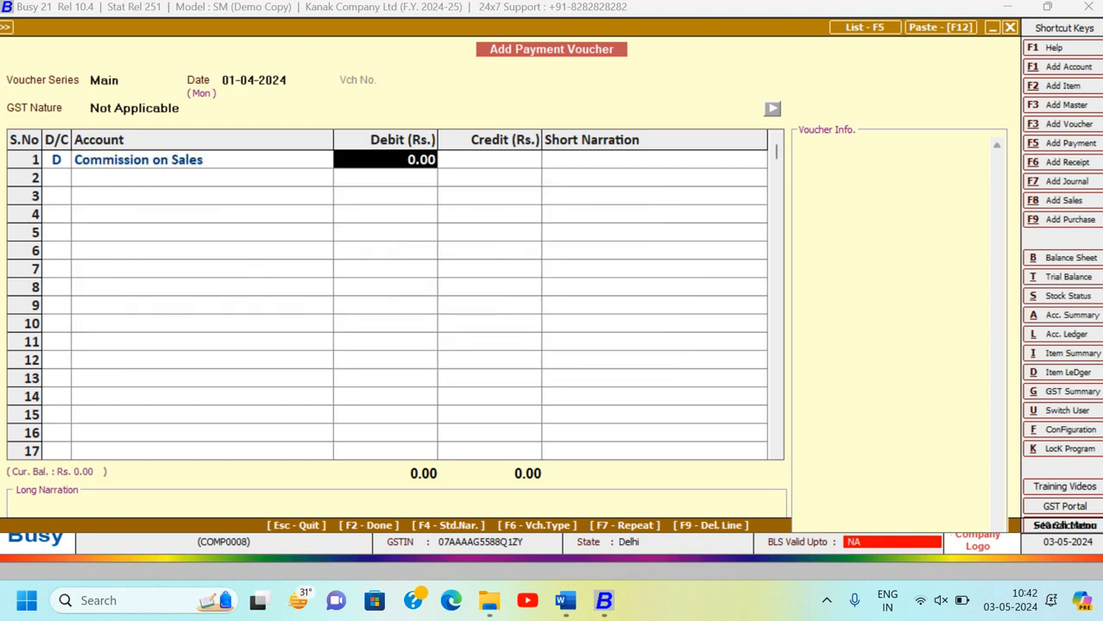
pyautogui.write('2000')
pyautogui.press('Return')
pyautogui.press('Return')
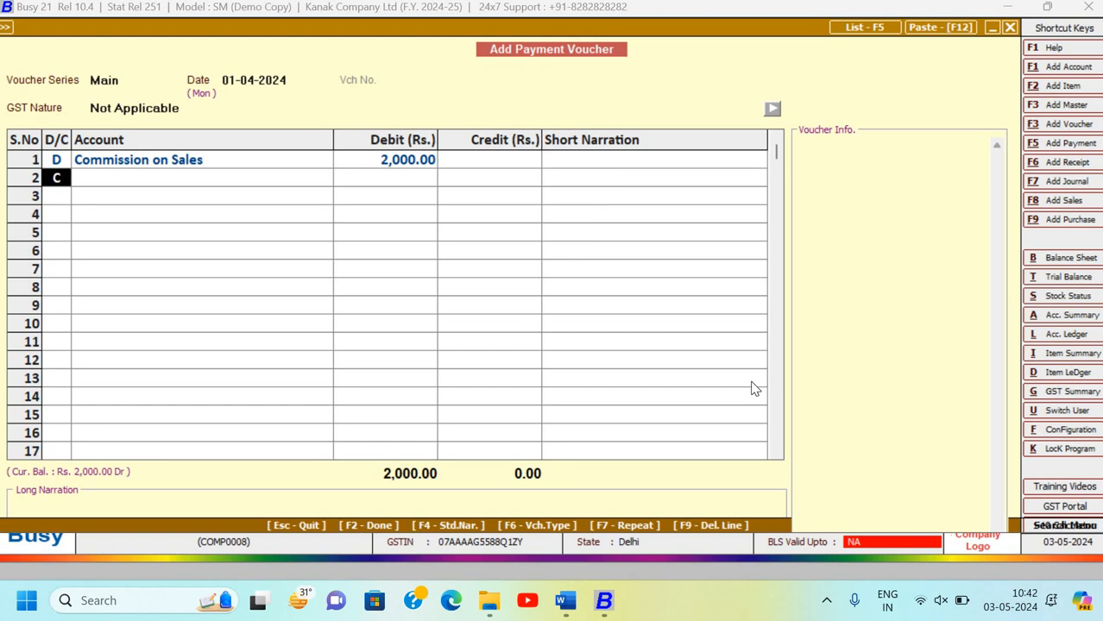
# Credit Cash with Rs. 2,000 on the second line and add the standard long narration Being Payment Made
pyautogui.press('Return')
pyautogui.press('Return')
pyautogui.press('Return')
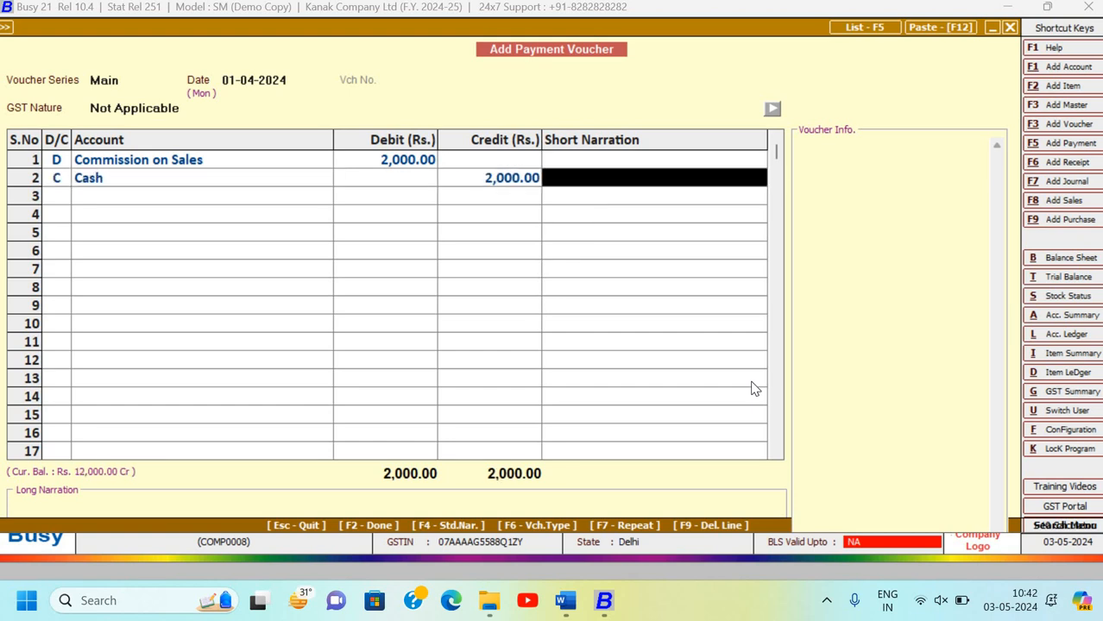
pyautogui.press('Return')
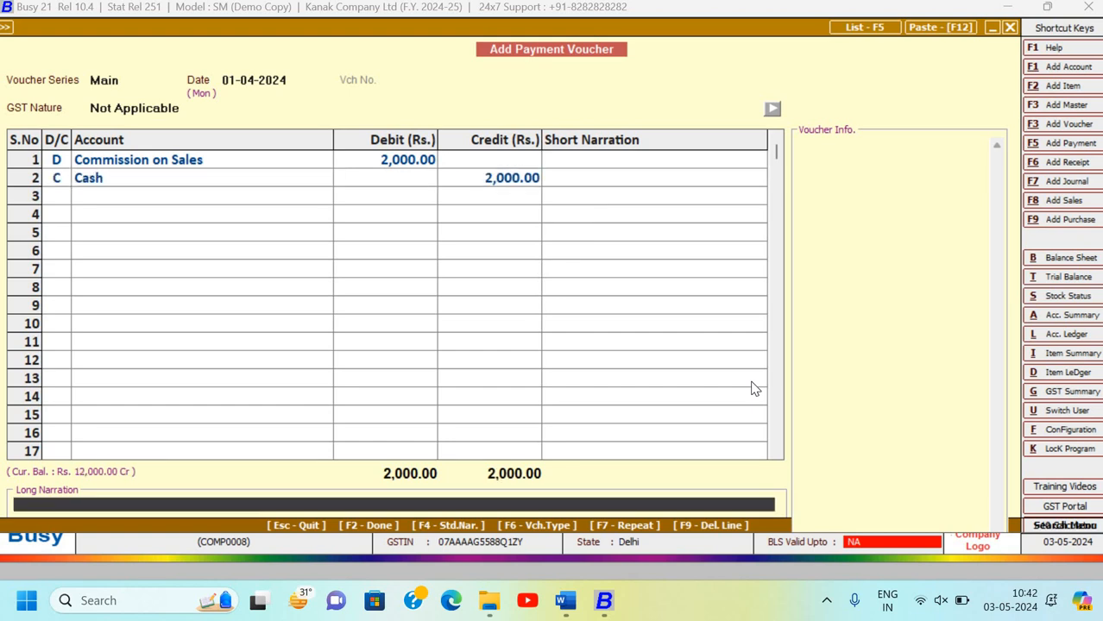
pyautogui.press('F4')
pyautogui.press('Return')
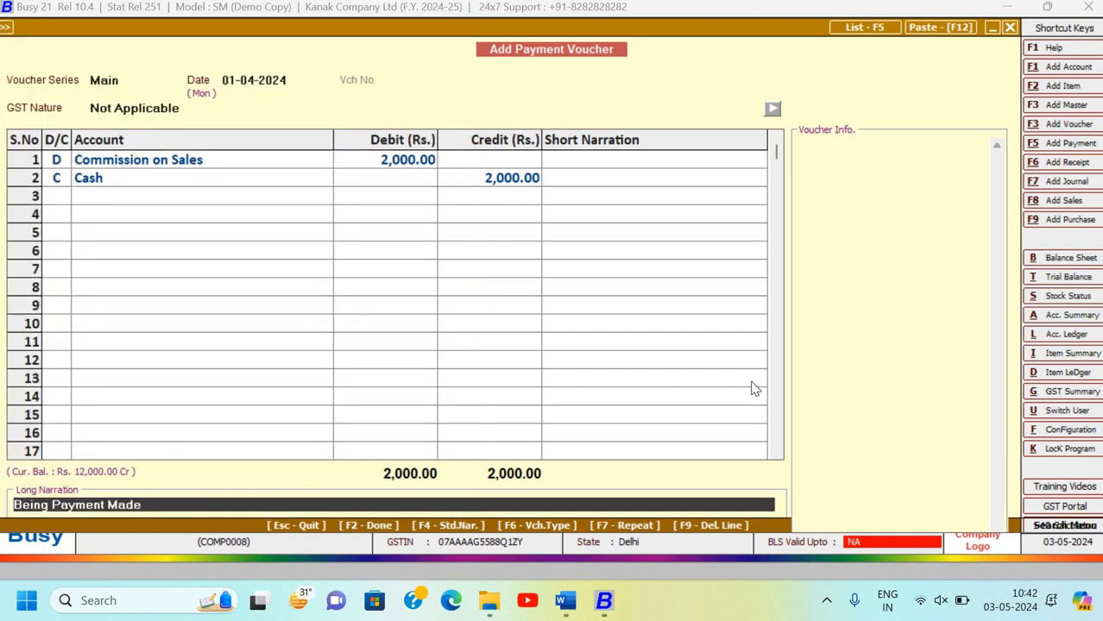
pyautogui.press('Return')
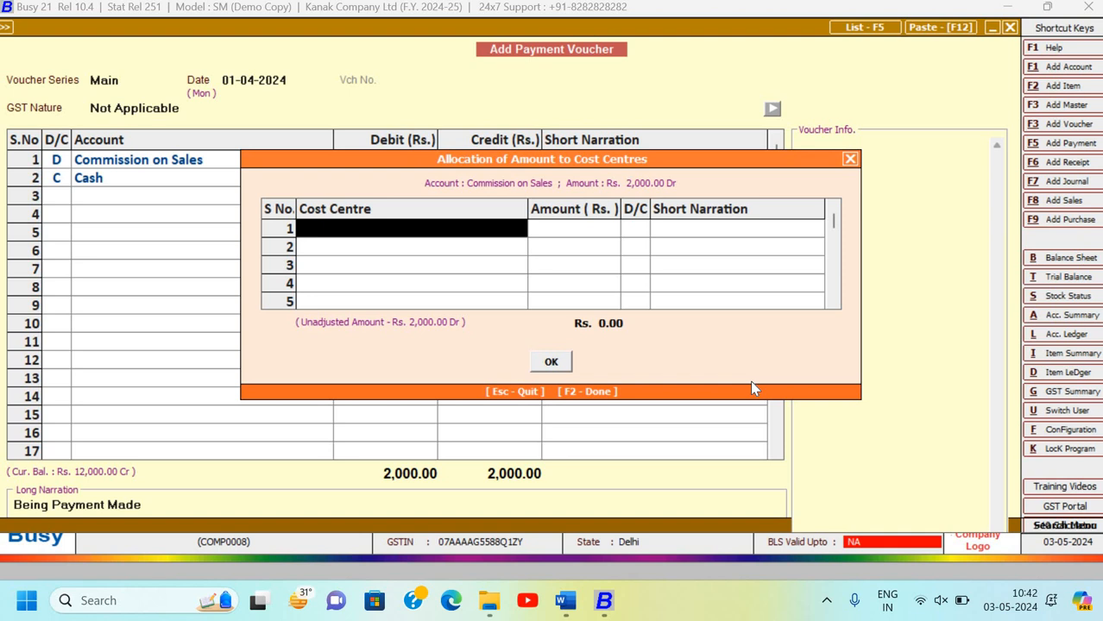
# Save the voucher without allocating Commission on Sales to cost centres, and close payment voucher entry
pyautogui.press('Escape')
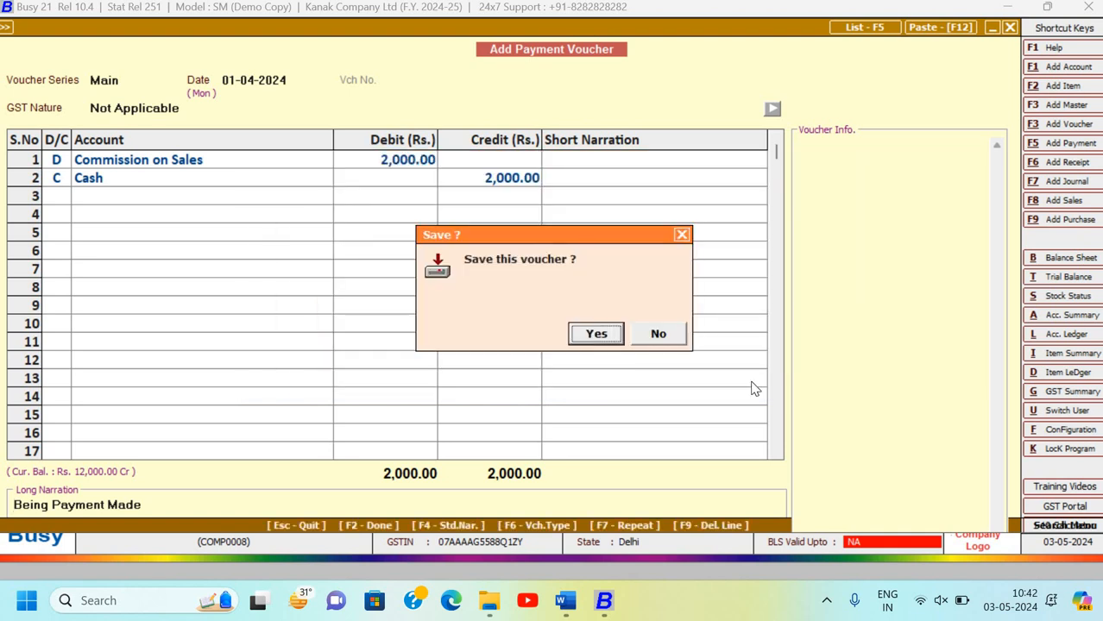
pyautogui.press('Return')
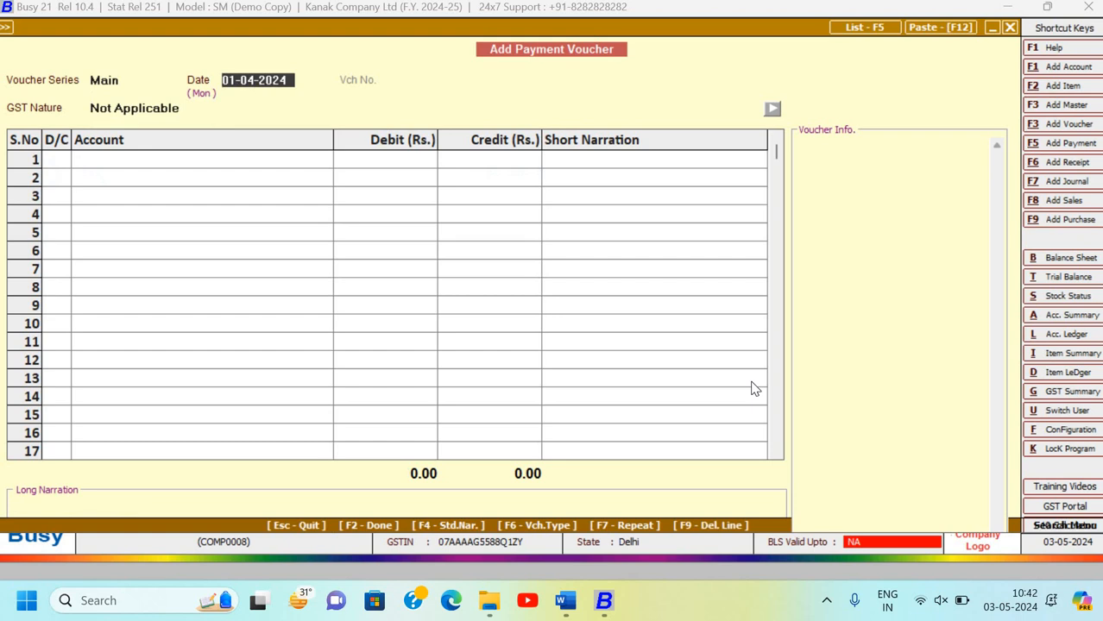
pyautogui.press('Escape')
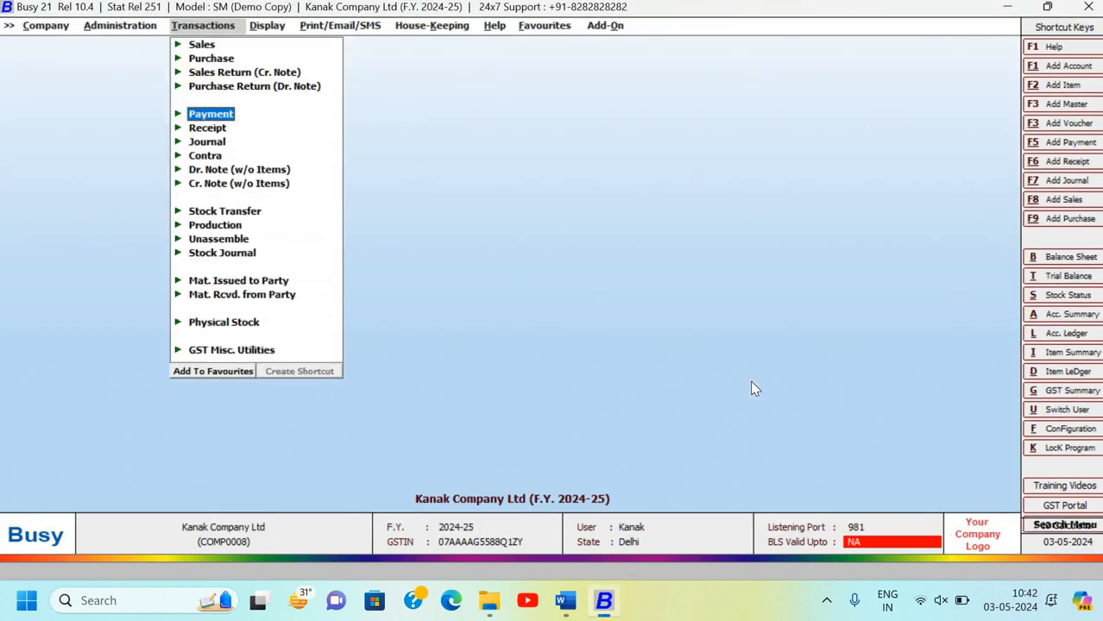
pyautogui.press('Escape')
pyautogui.press('Escape')
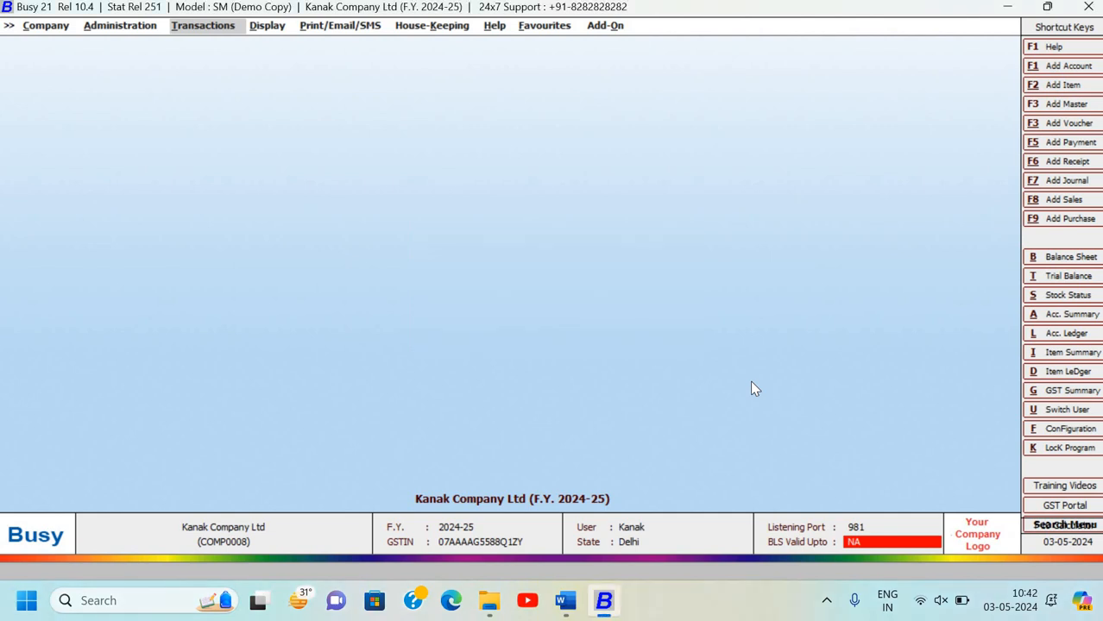
pyautogui.press('Right')
pyautogui.press('Return')
pyautogui.press('Down')
pyautogui.press('Down')
pyautogui.press('Down')
pyautogui.press('Down')
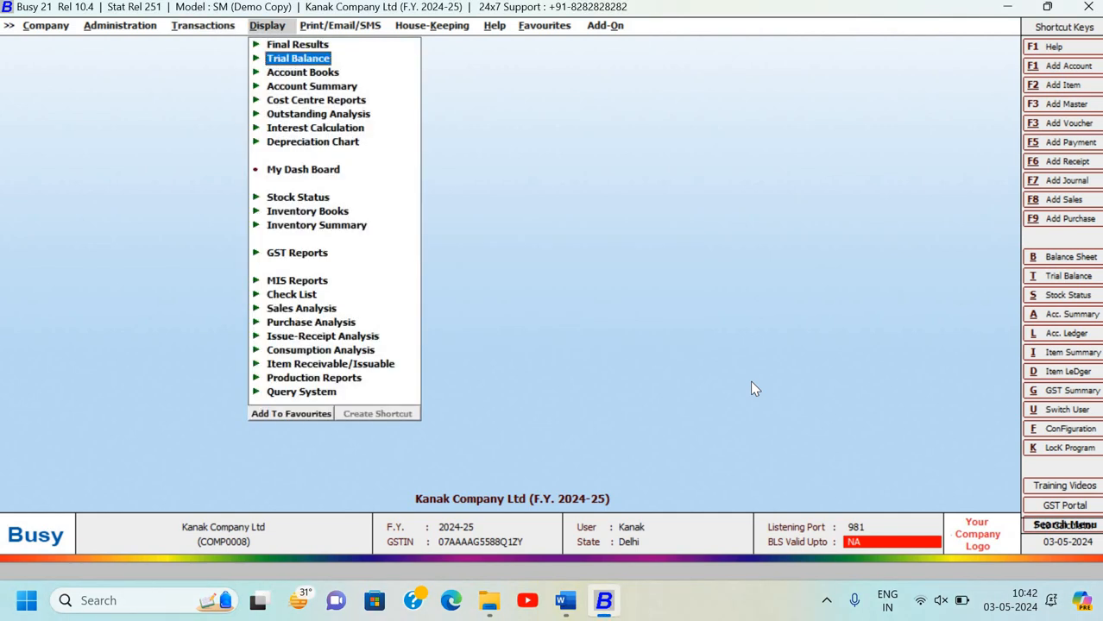
pyautogui.press('Up')
pyautogui.press('Up')
pyautogui.press('Up')
pyautogui.press('Up')
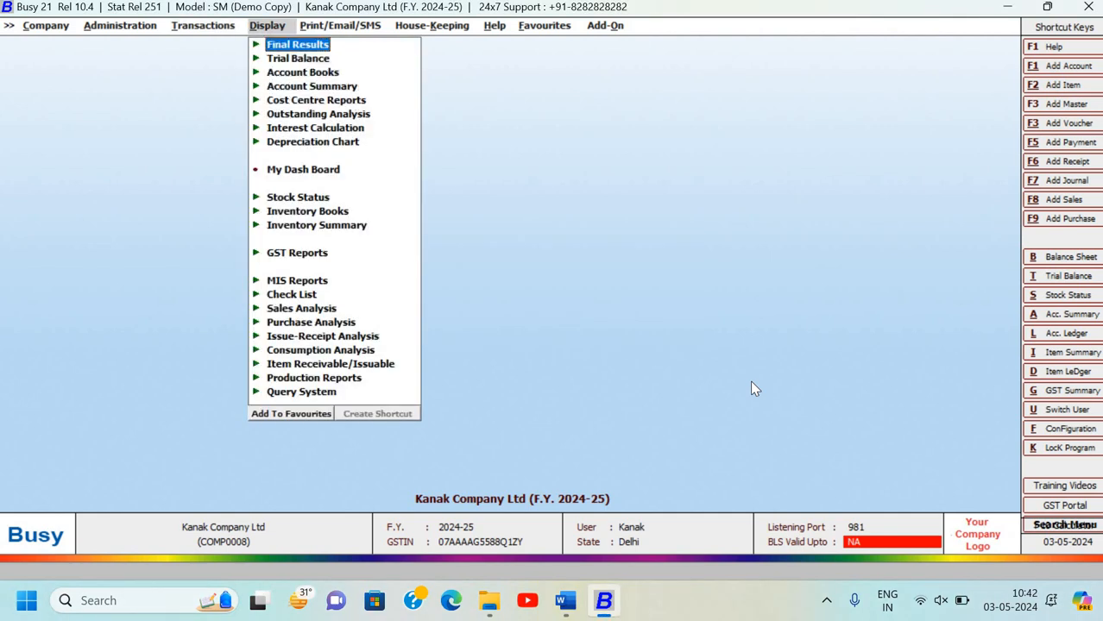
pyautogui.press('Left')
pyautogui.press('Down')
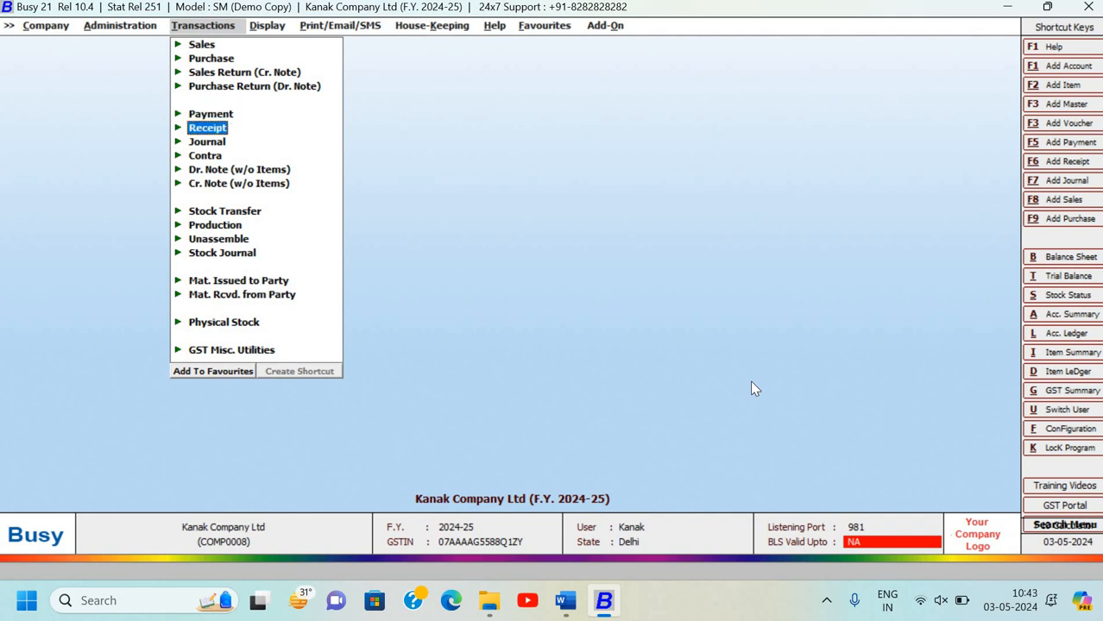
pyautogui.press('Down')
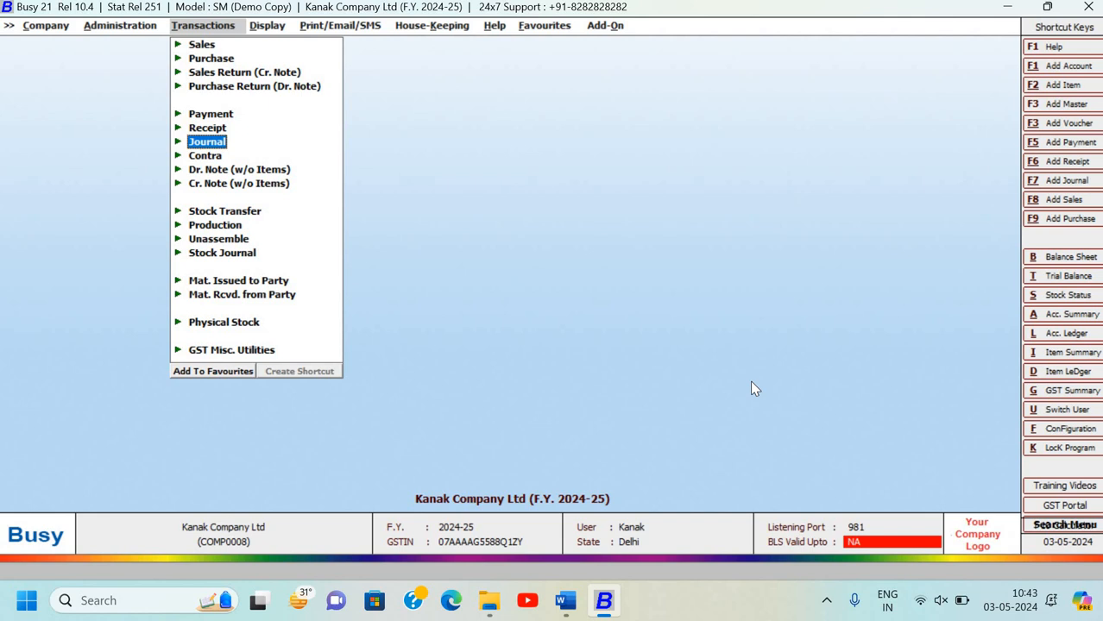
pyautogui.press('Down')
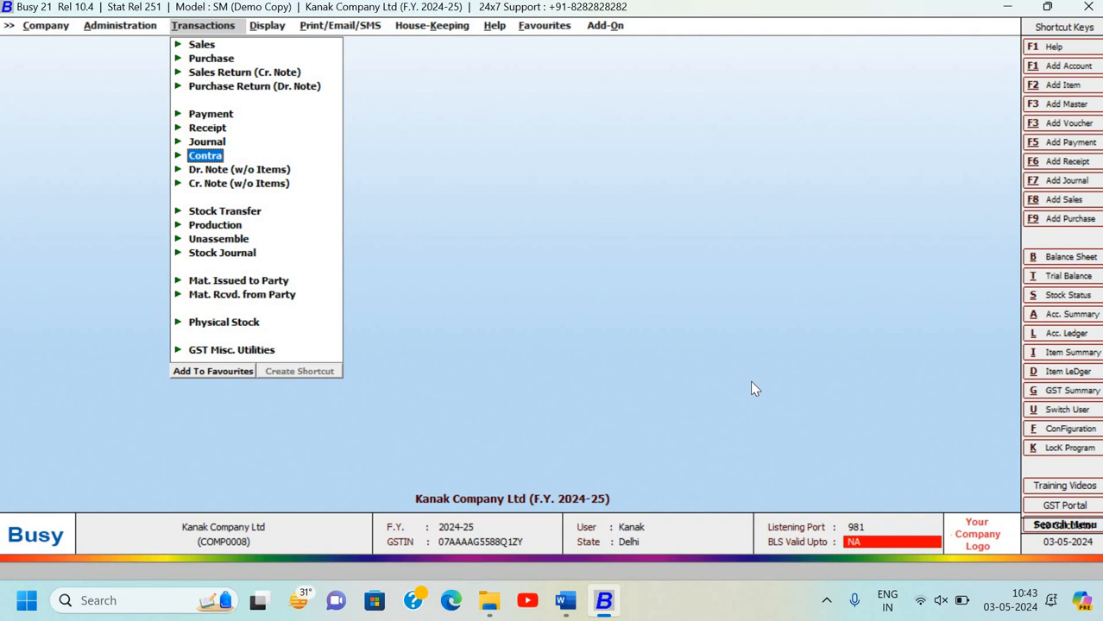
pyautogui.press('Right')
pyautogui.press('Right')
pyautogui.press('Right')
pyautogui.press('Left')
pyautogui.press('Left')
pyautogui.press('Left')
pyautogui.press('Left')
pyautogui.press('Left')
pyautogui.press('Right')
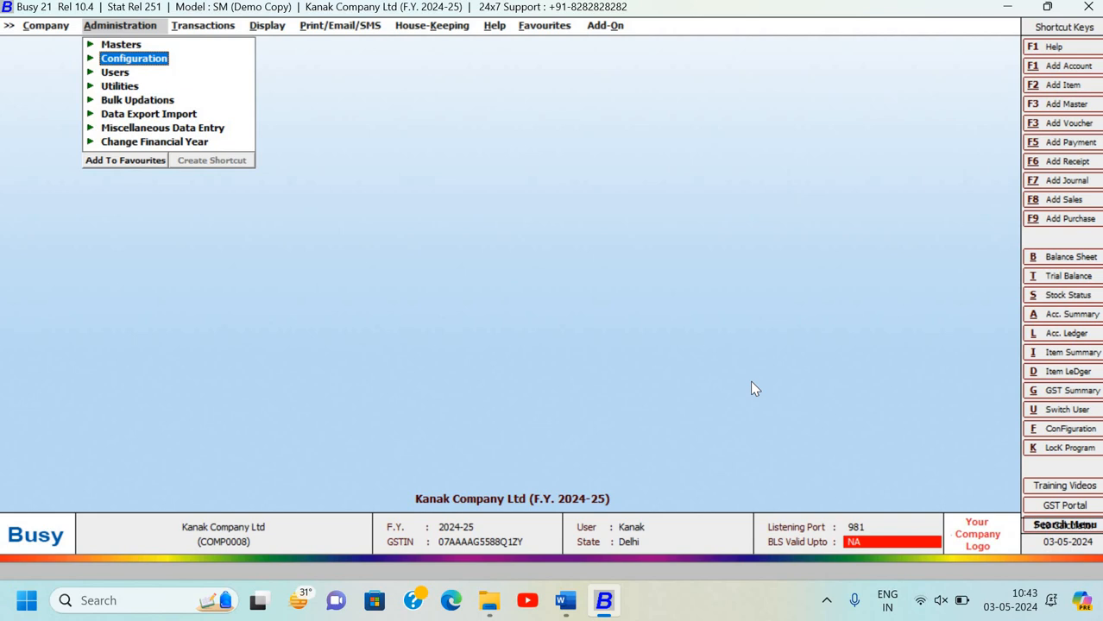
pyautogui.press('Left')
pyautogui.press('Left')
pyautogui.press('Right')
pyautogui.press('Right')
pyautogui.press('Right')
pyautogui.press('Right')
pyautogui.press('Right')
pyautogui.press('Right')
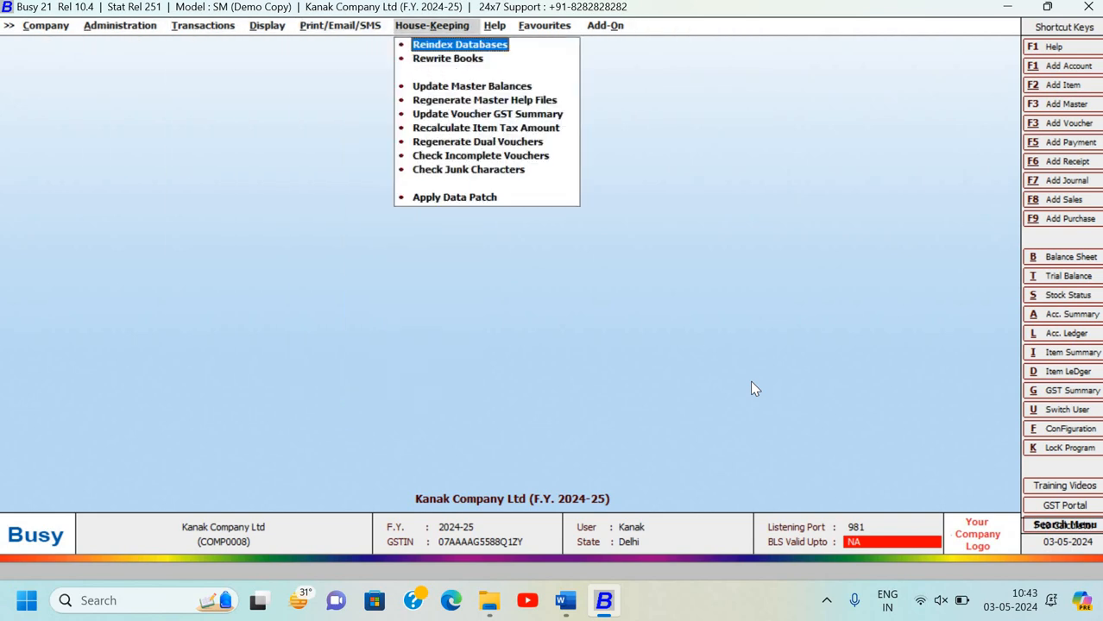
pyautogui.press('Left')
pyautogui.press('Left')
pyautogui.press('Left')
pyautogui.press('Right')
pyautogui.press('Left')
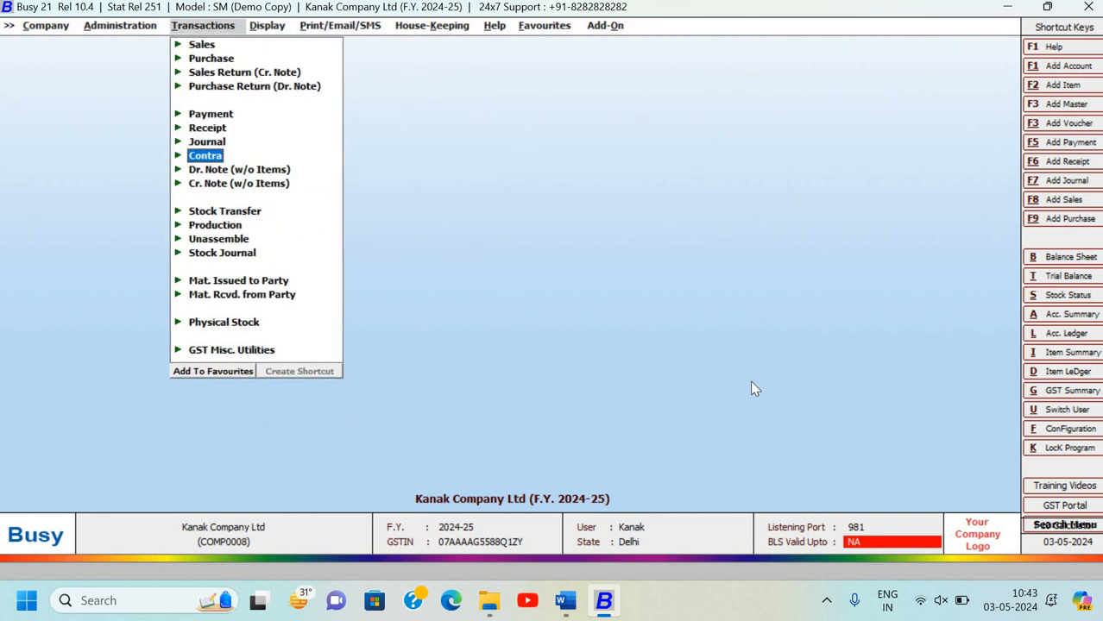